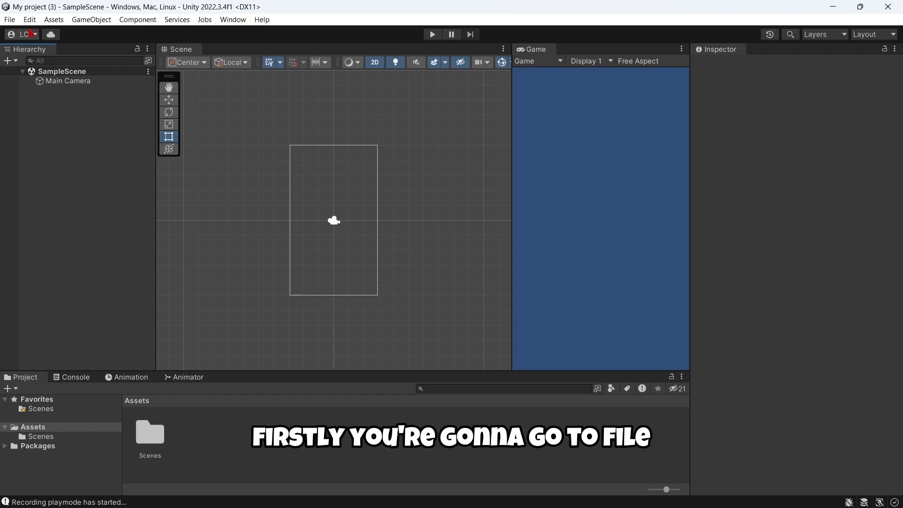
Open File > Build Settings and select Android in the Platform list.
left_click(8, 20)
left_click(38, 158)
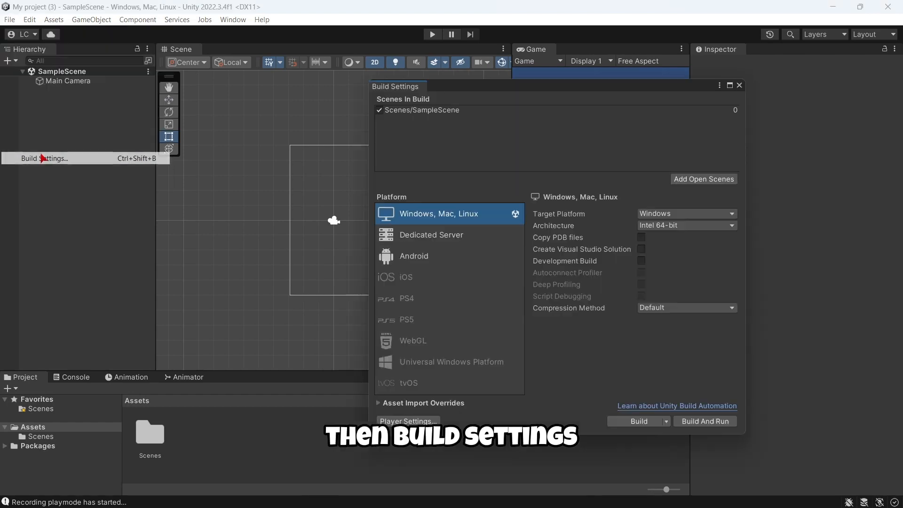
left_click(443, 262)
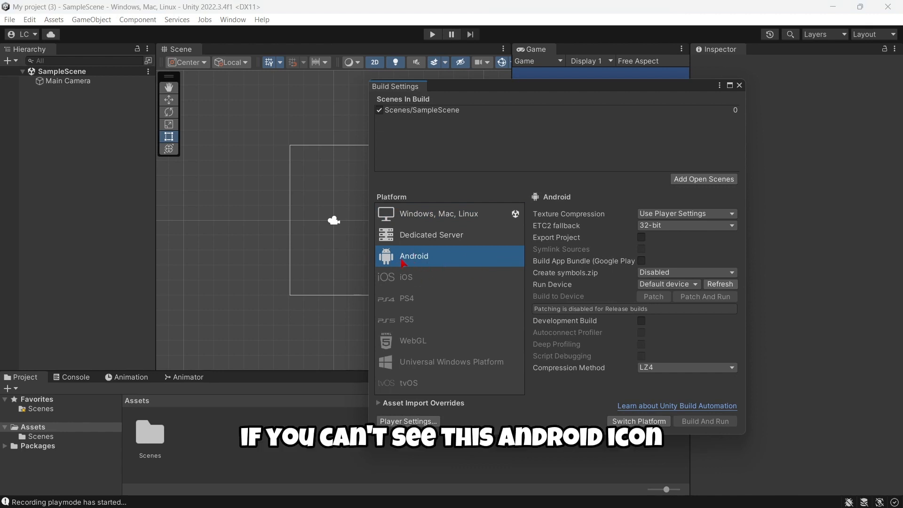
left_click(416, 280)
left_click(418, 265)
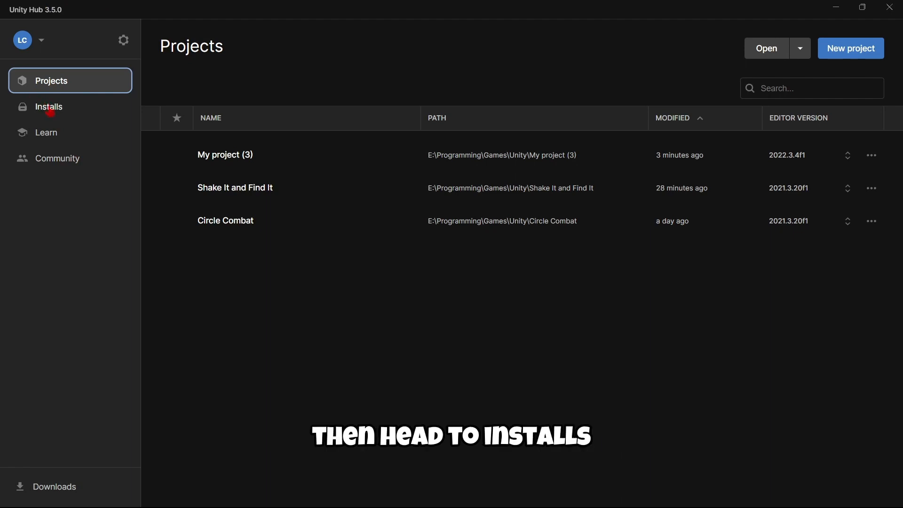
In Unity Hub Installs, review the 2022.3.4f1 modules to confirm Android Build Support is installed.
left_click(51, 110)
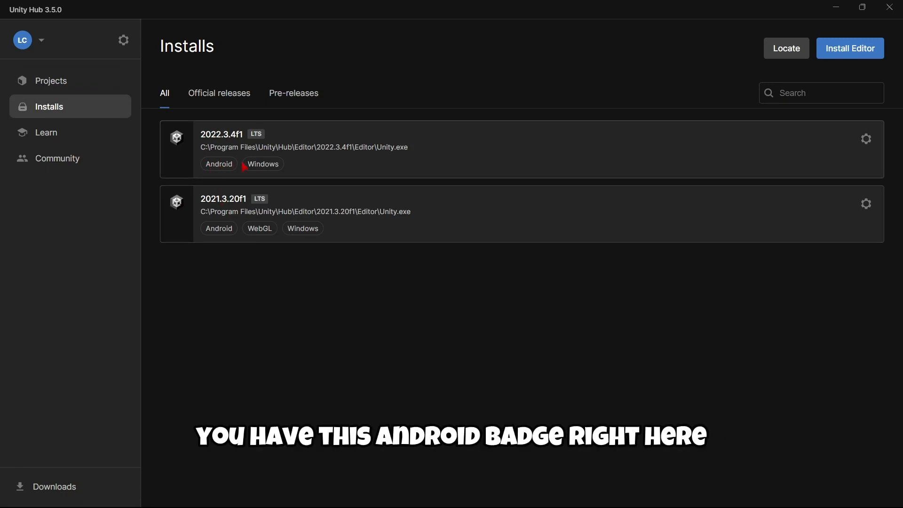
left_click(866, 139)
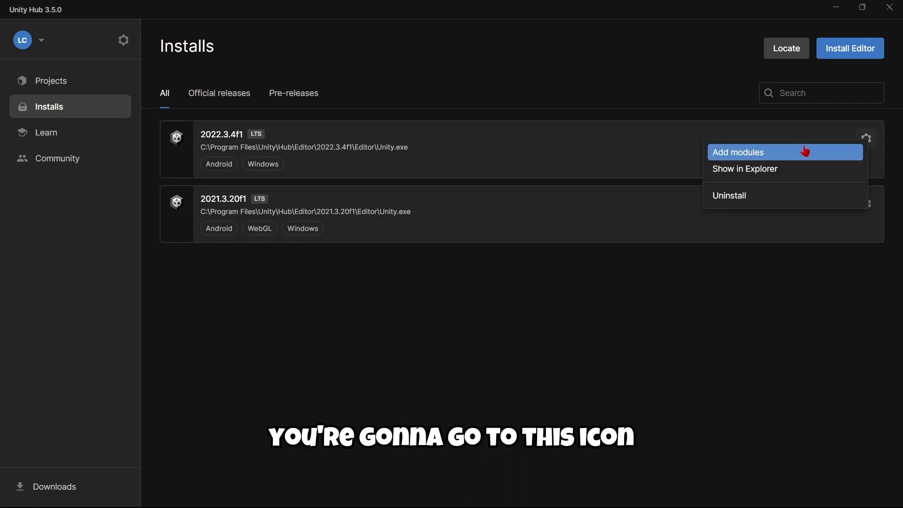
left_click(751, 153)
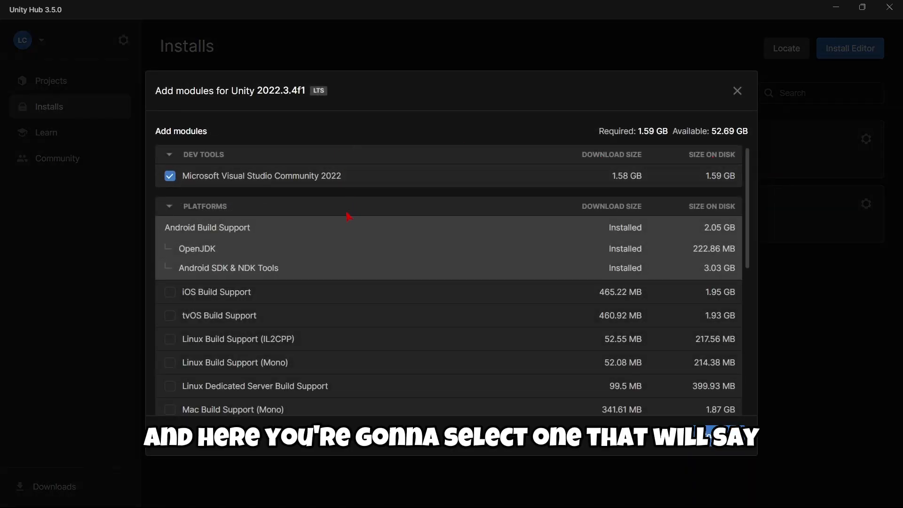
scroll(346, 217, "down", 5)
scroll(312, 240, "up", 4)
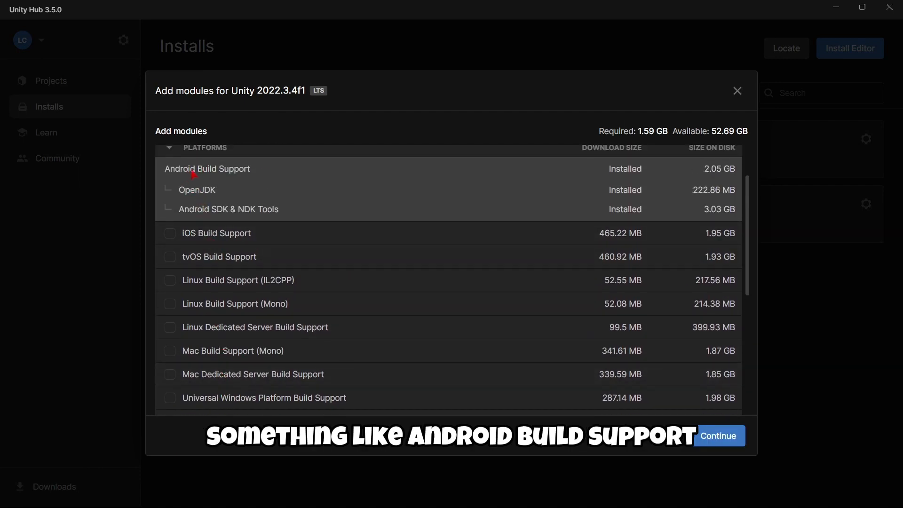
key("Tab")
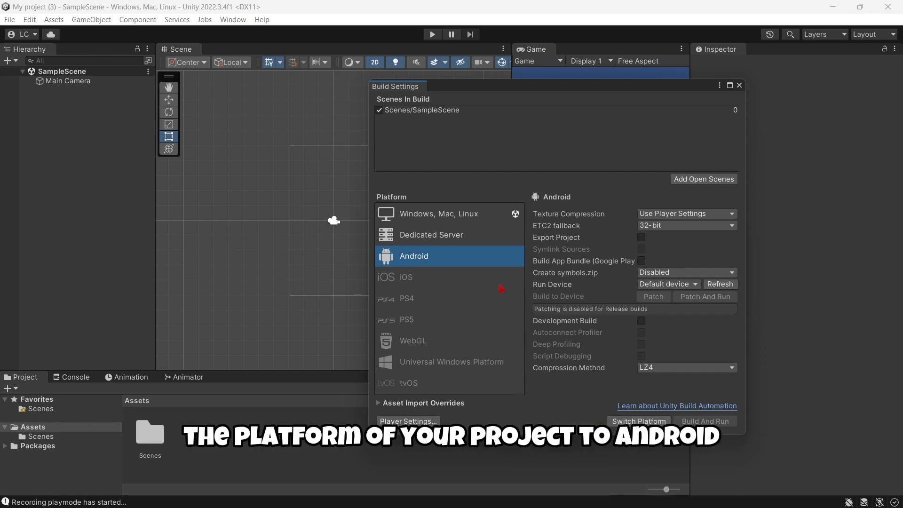
Switch the project platform to Android and check the Console for errors.
left_click(634, 422)
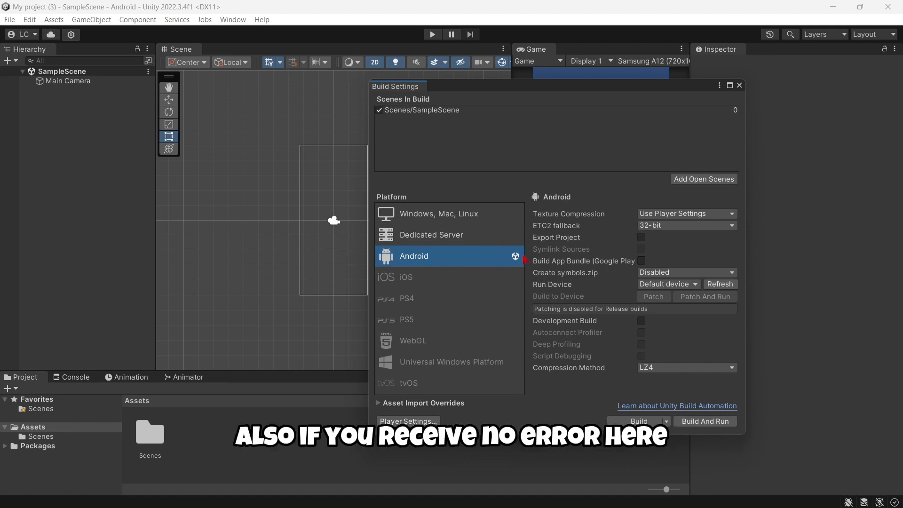
left_click(741, 86)
left_click(94, 377)
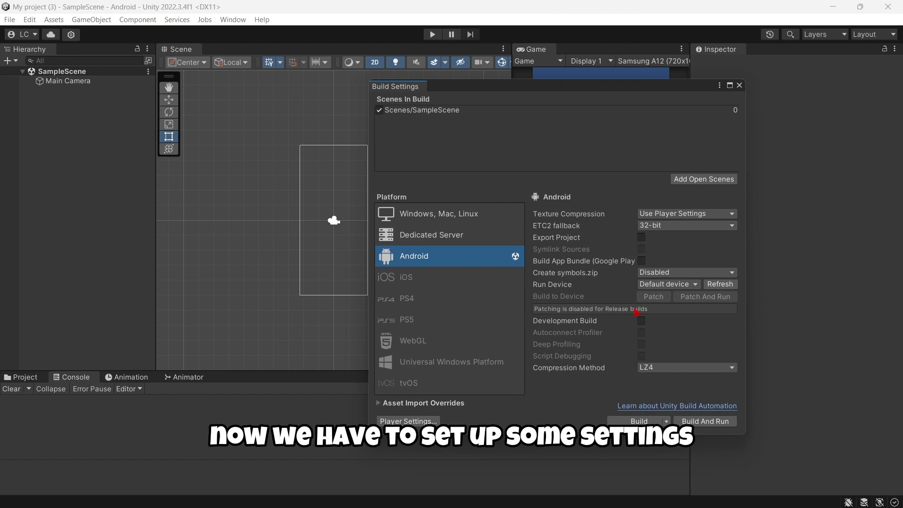
In Player Settings > Resolution and Presentation, set Default Orientation to Portrait.
left_click(418, 422)
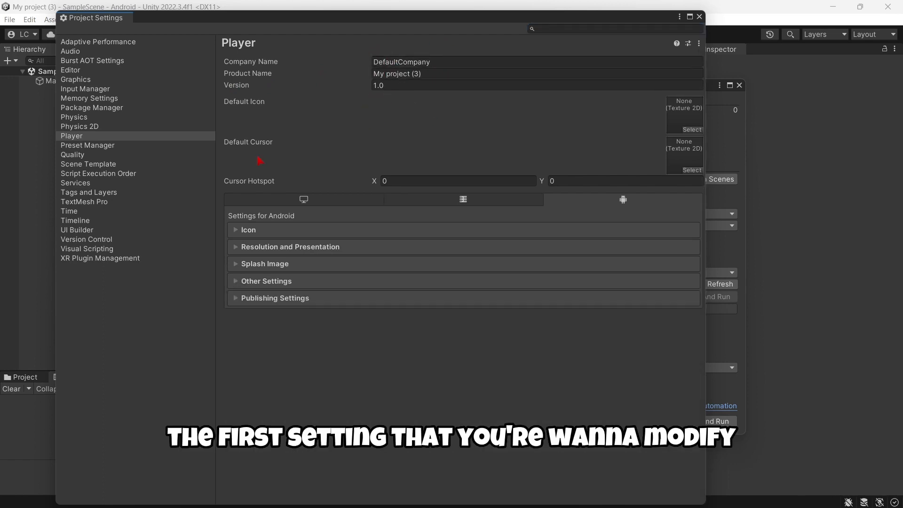
left_click(262, 246)
scroll(306, 256, "down", 3)
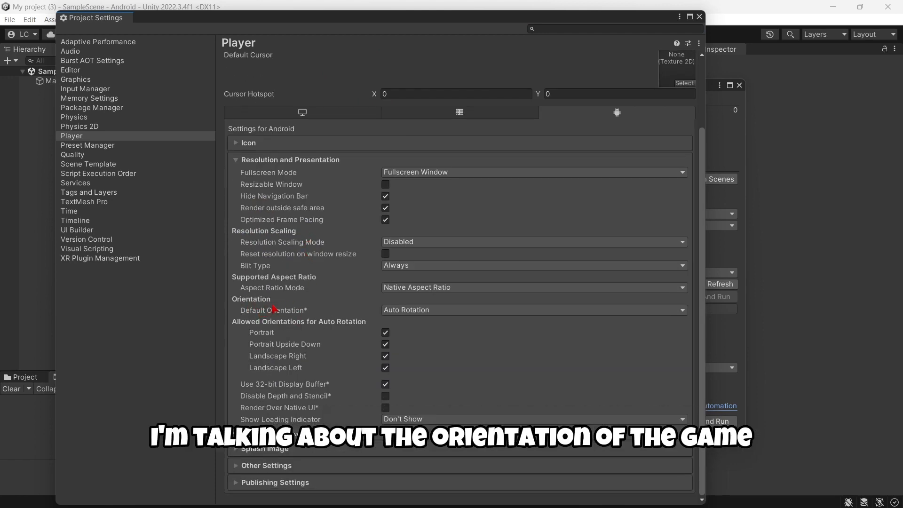
left_click(434, 311)
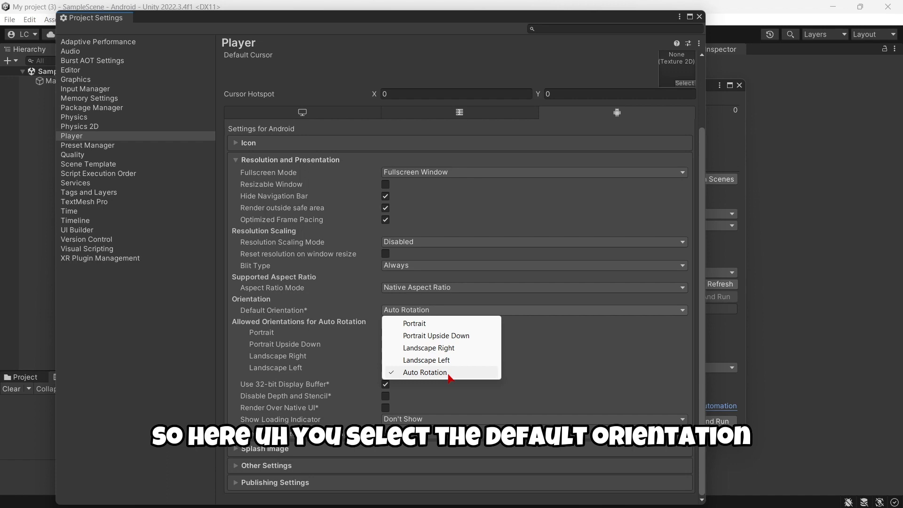
left_click(435, 325)
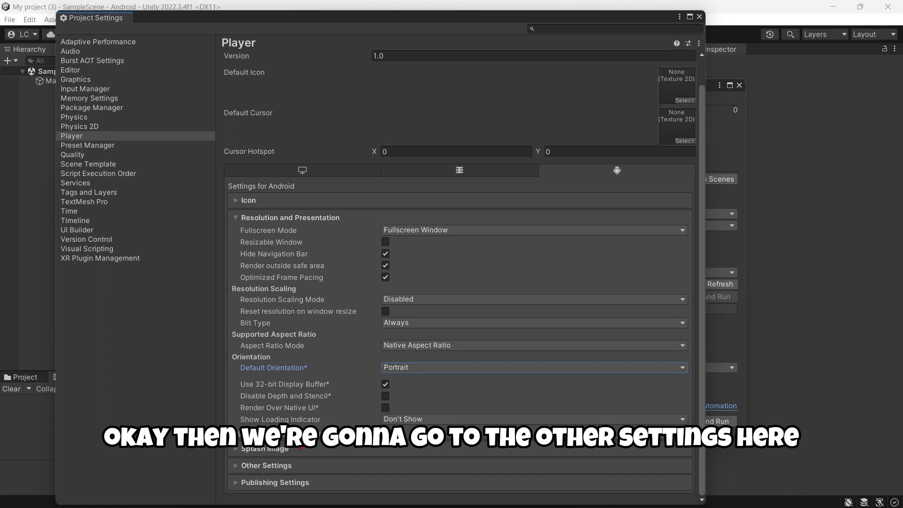
In Other Settings, choose IL2CPP scripting backend, enable ARM64, and untick Override Default Package Name.
left_click(277, 466)
scroll(290, 322, "down", 10)
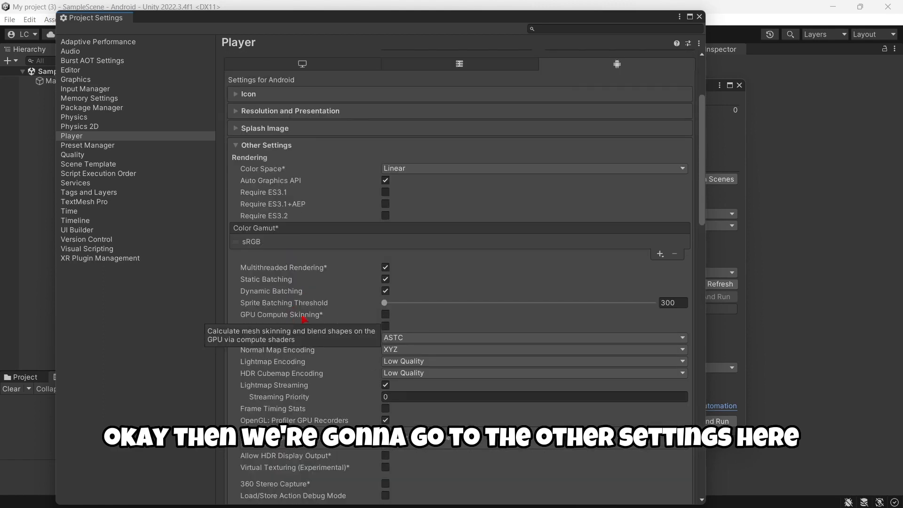
scroll(311, 320, "down", 7)
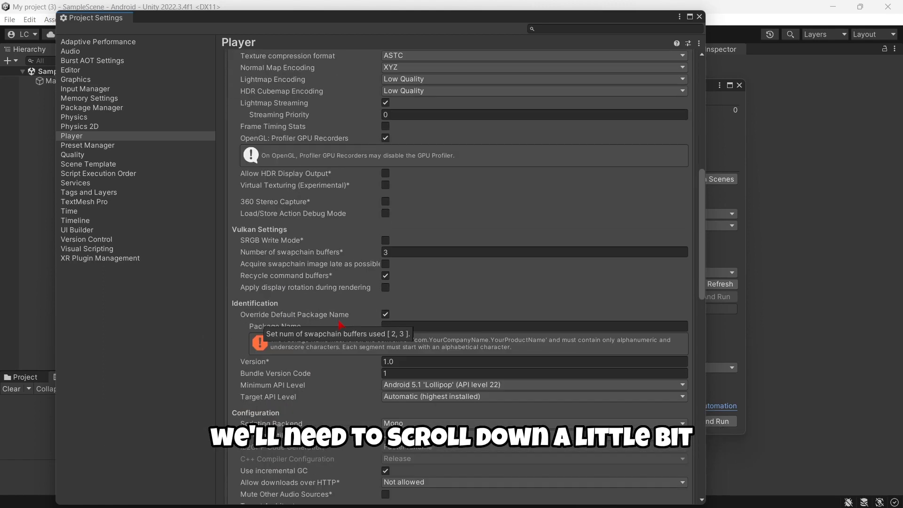
scroll(327, 355, "down", 2)
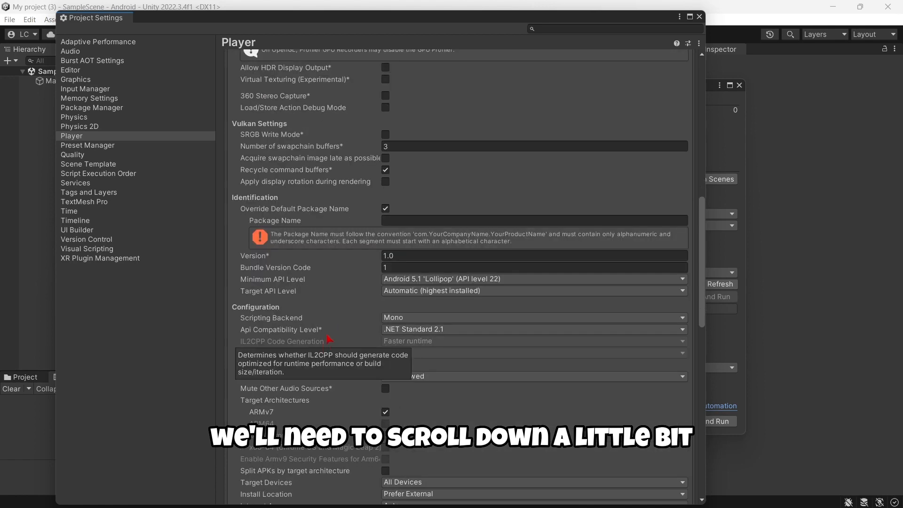
left_click(419, 320)
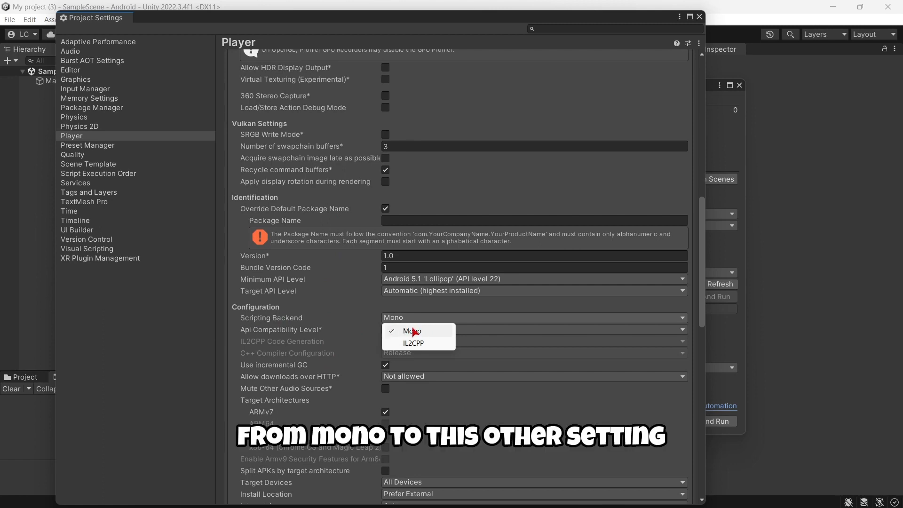
left_click(419, 343)
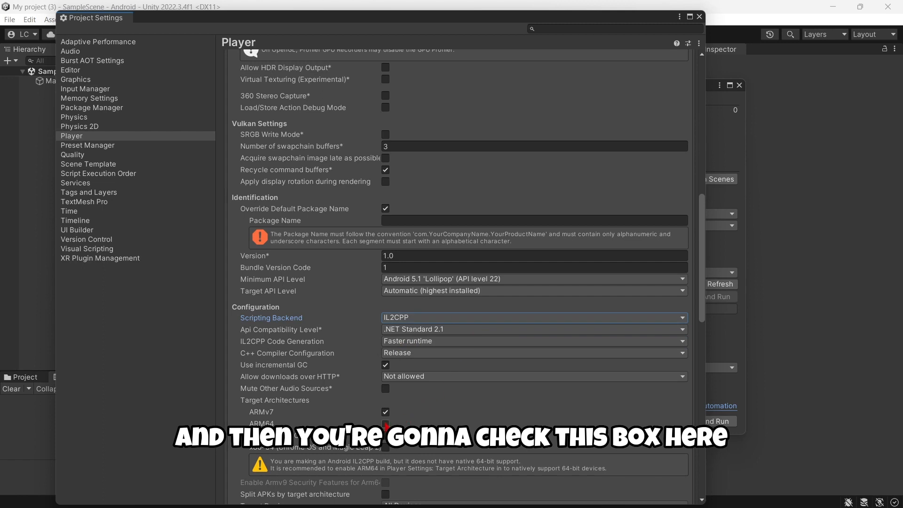
left_click(385, 424)
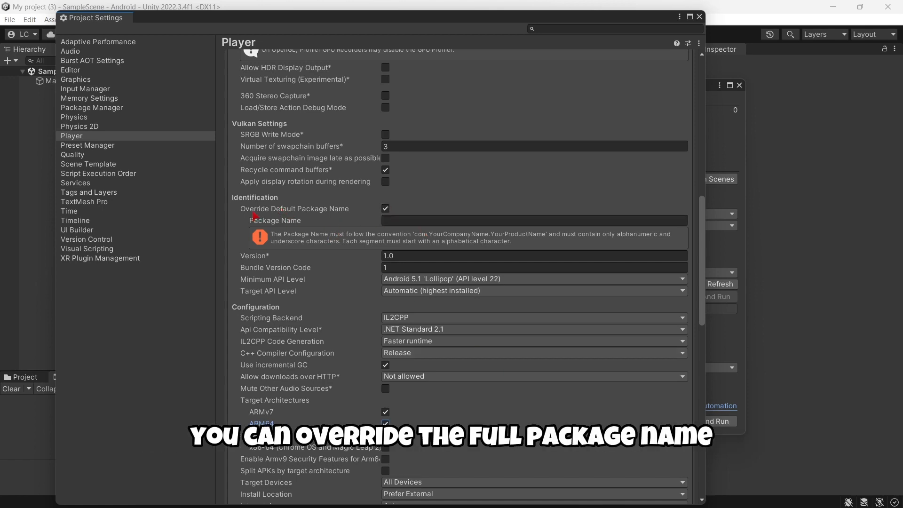
left_click(385, 208)
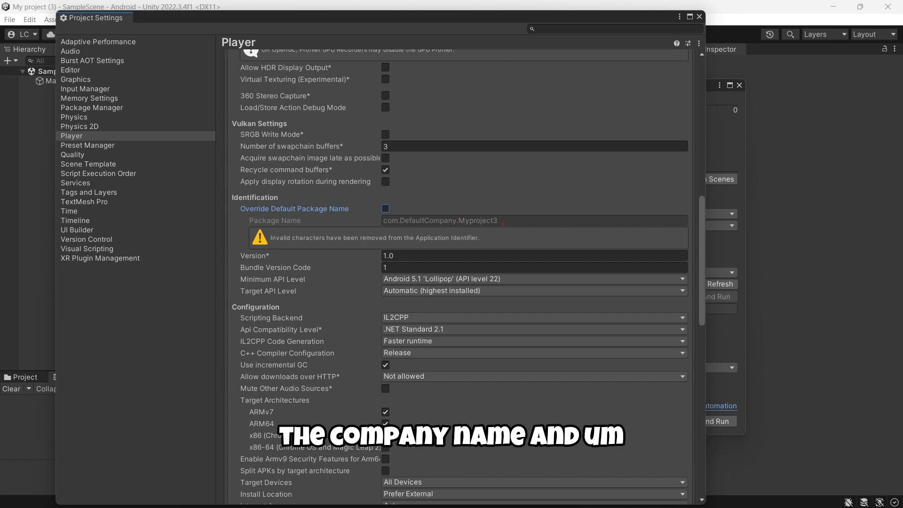
Enter LettaCorporation as Company Name and Game1 as Product Name.
scroll(459, 254, "up", 10)
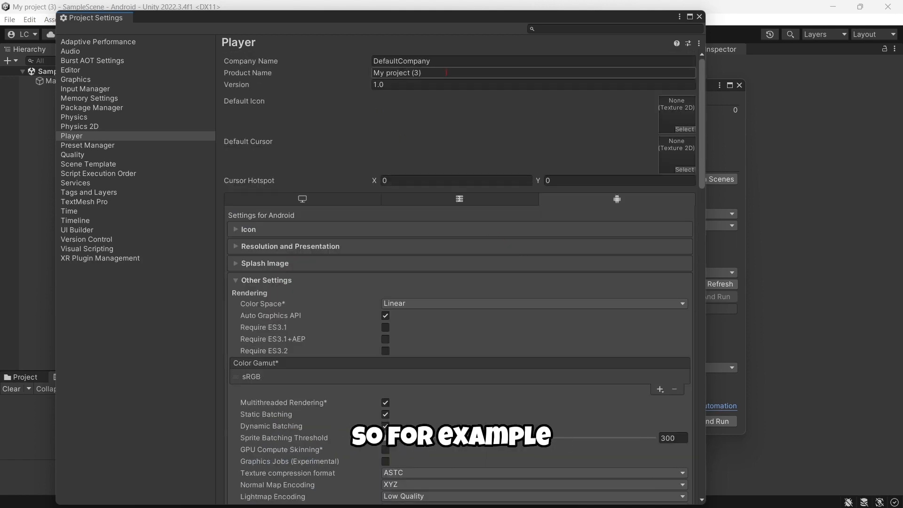
left_click(447, 65)
type("Le")
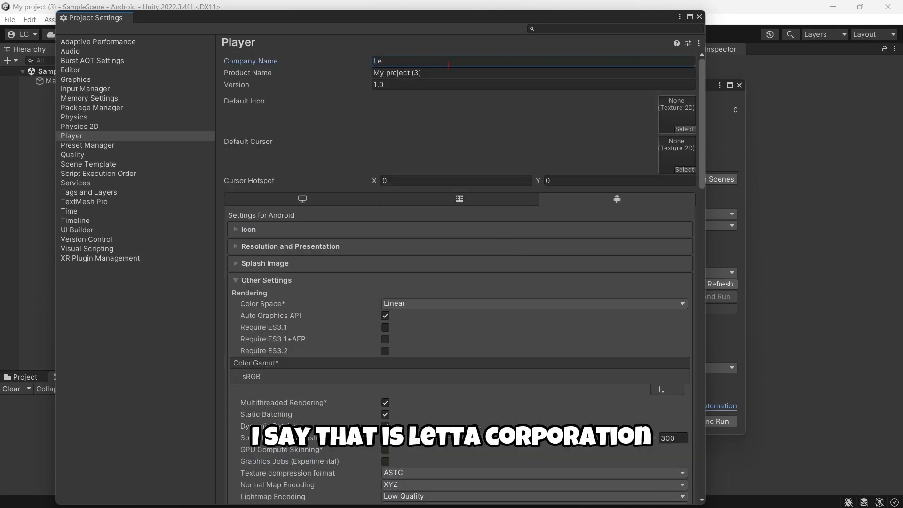
type("ttaCorporation")
key("Tab")
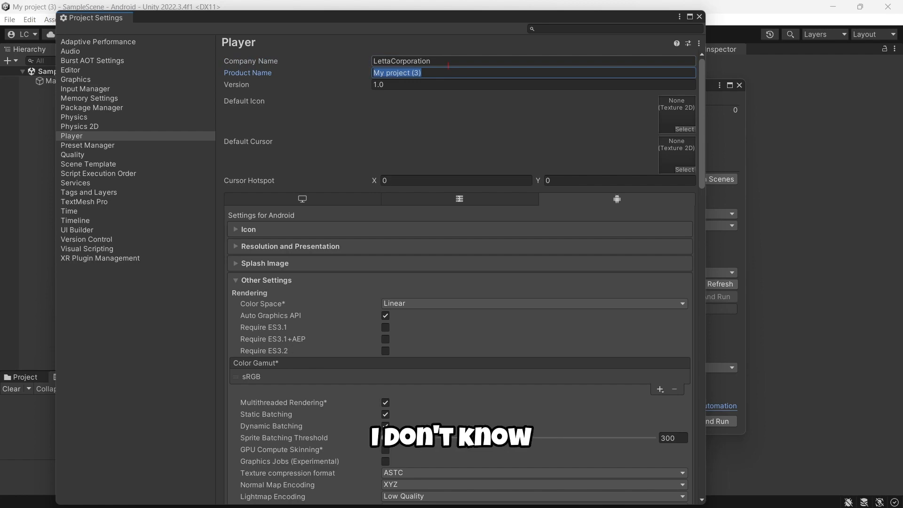
type("Game1")
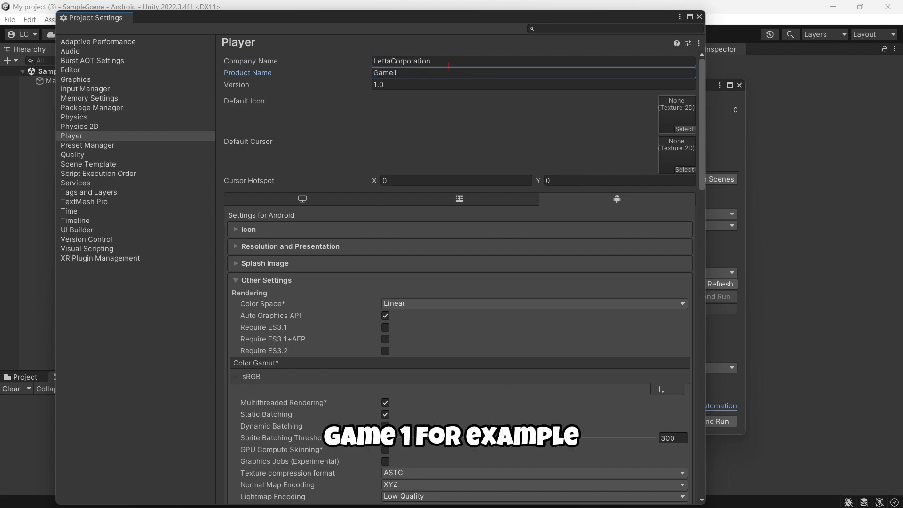
scroll(455, 141, "down", 15)
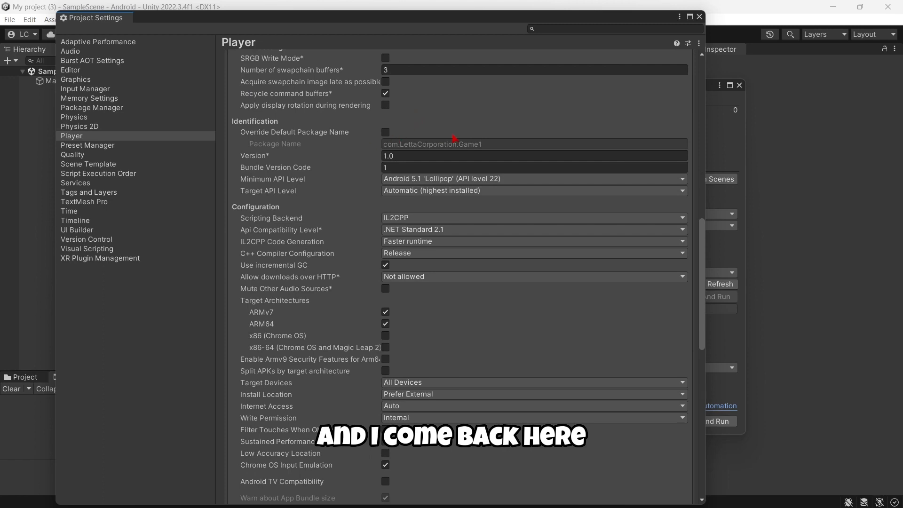
scroll(324, 194, "down", 1)
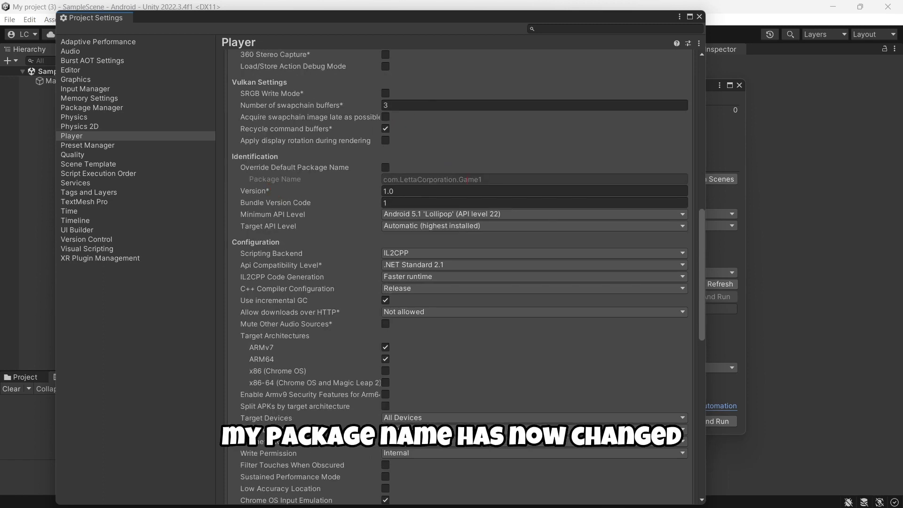
scroll(284, 197, "up", 10)
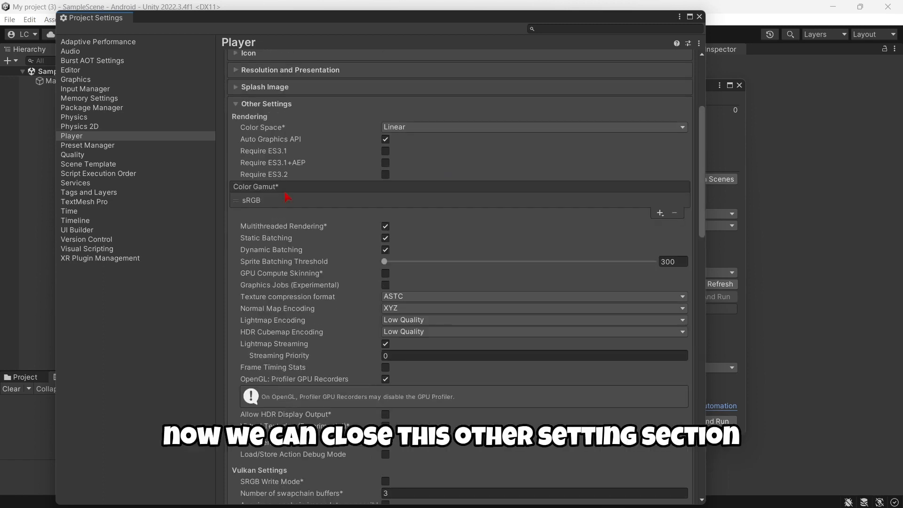
In Publishing Settings, open Keystore Manager and choose Create New > In Dedicated Location.
left_click(254, 104)
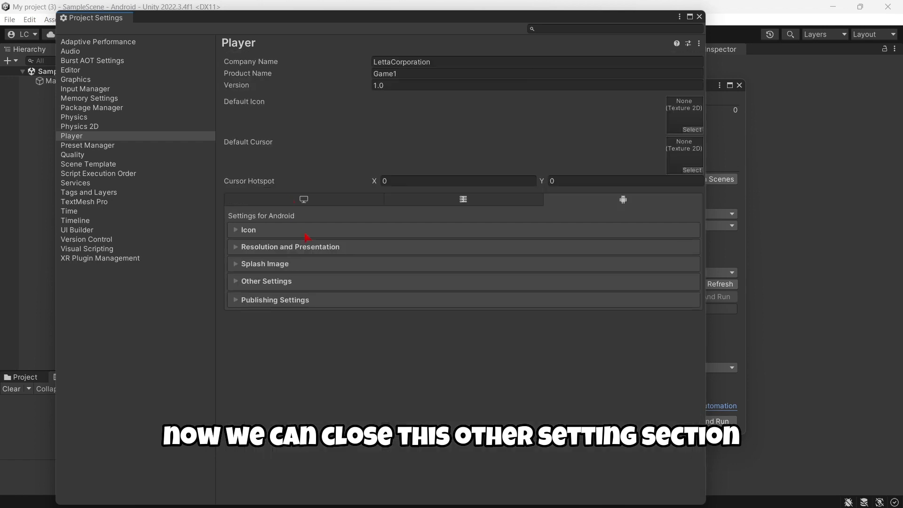
left_click(285, 300)
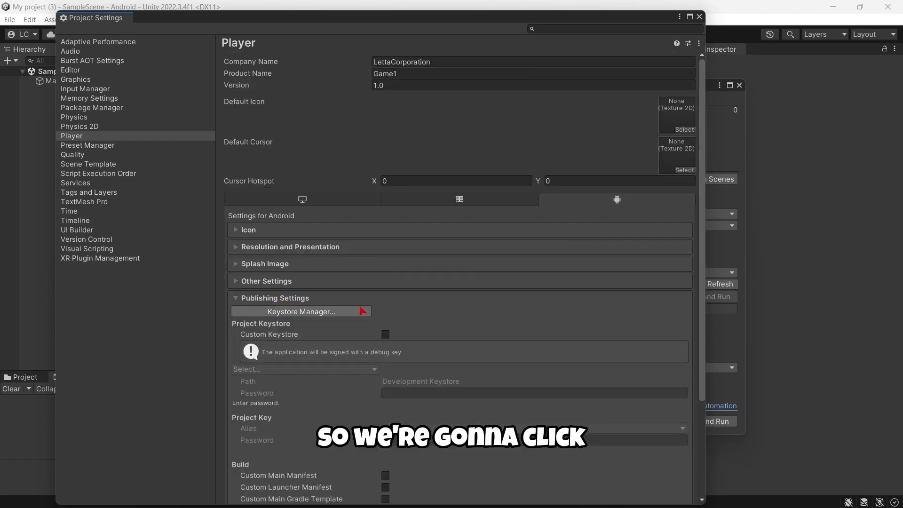
left_click(315, 312)
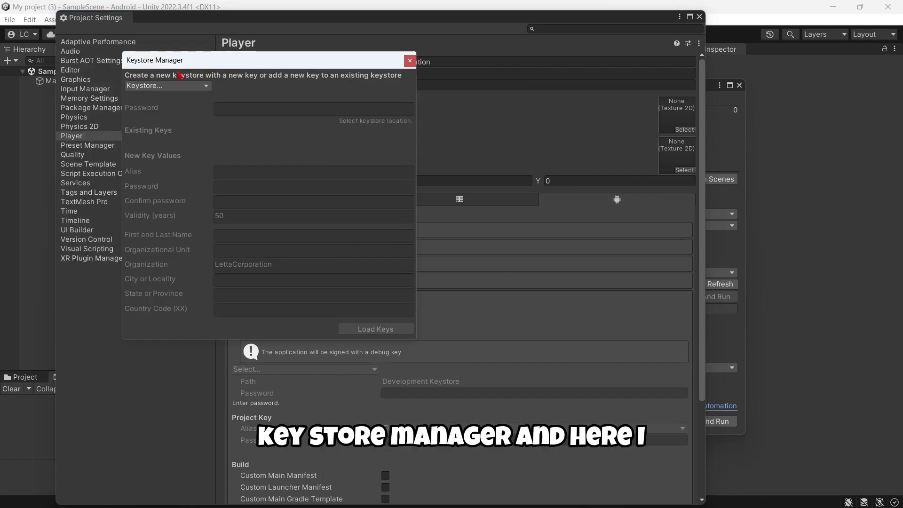
left_click(153, 85)
mouse_move(170, 98)
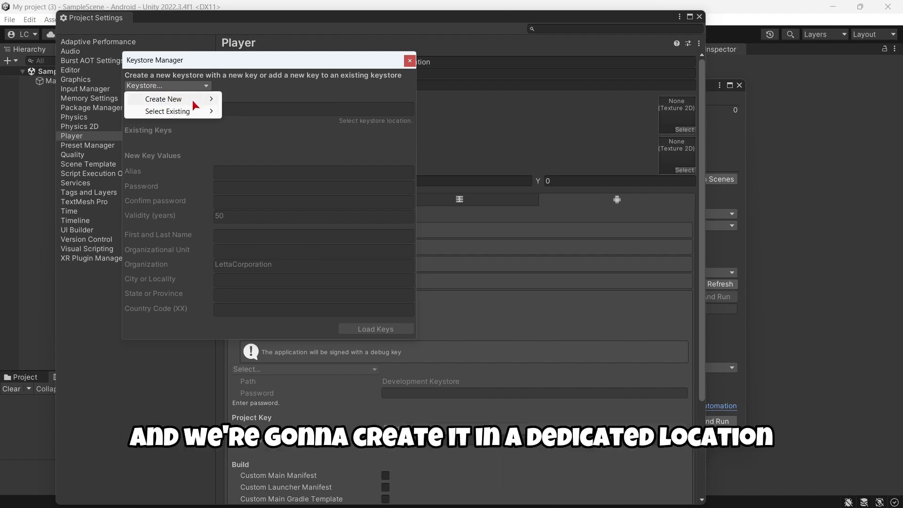
left_click(259, 112)
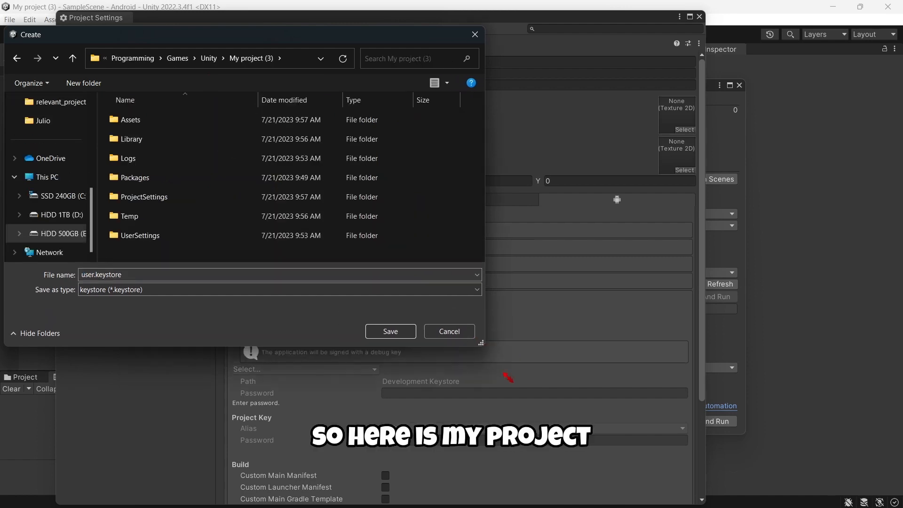
Save the new keystore as user.keystore in the My project (3) folder.
left_click_drag(480, 343, 462, 379)
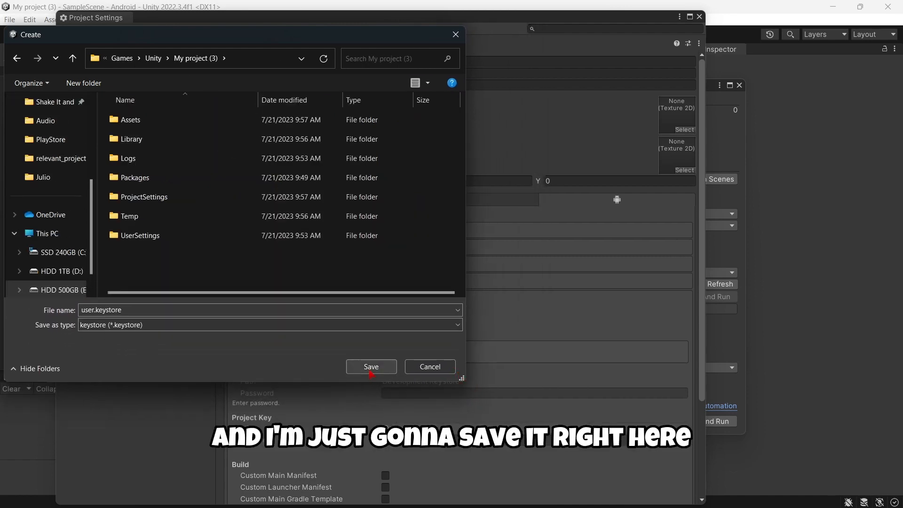
left_click(370, 372)
left_click(238, 110)
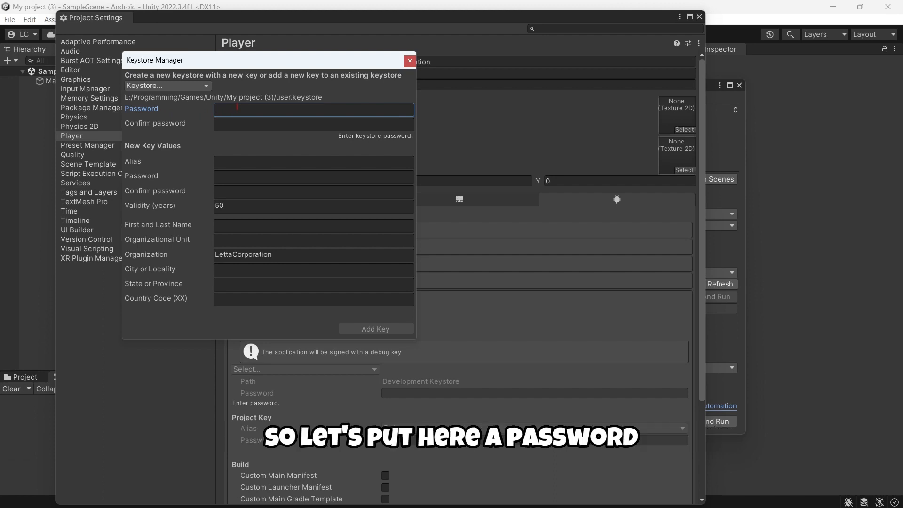
Enter and confirm the keystore password, then set the key alias to 'developer'.
type("**********")
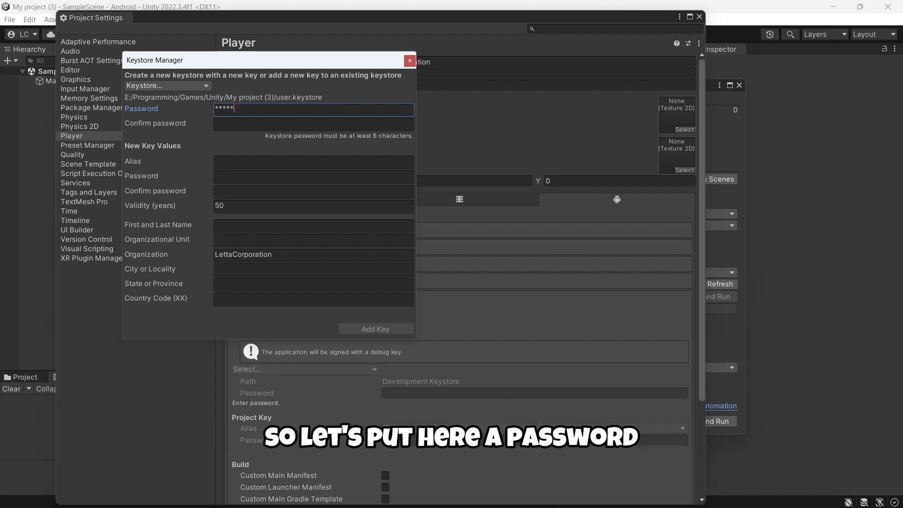
type("****")
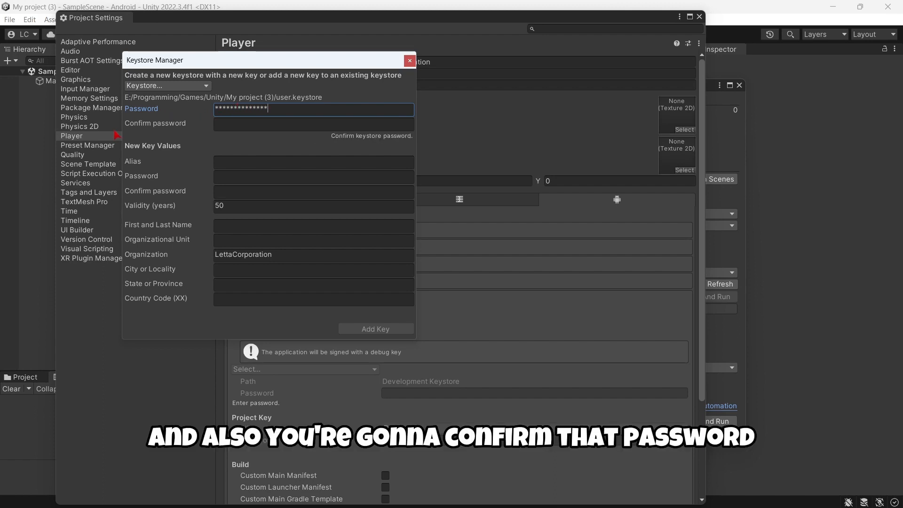
left_click(259, 125)
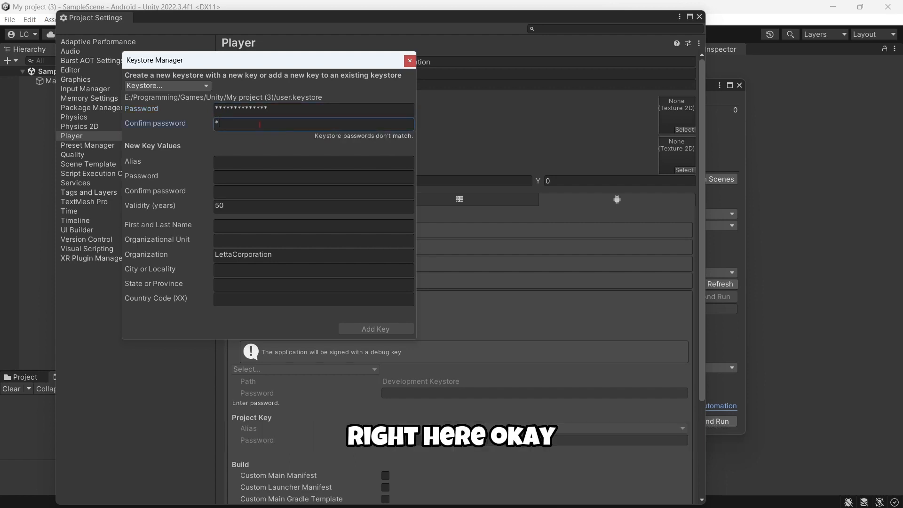
type("**************")
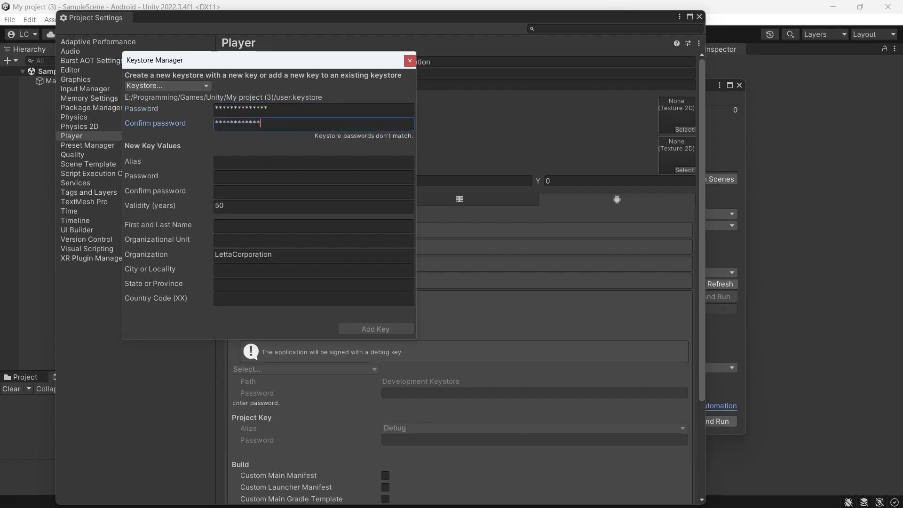
left_click(238, 163)
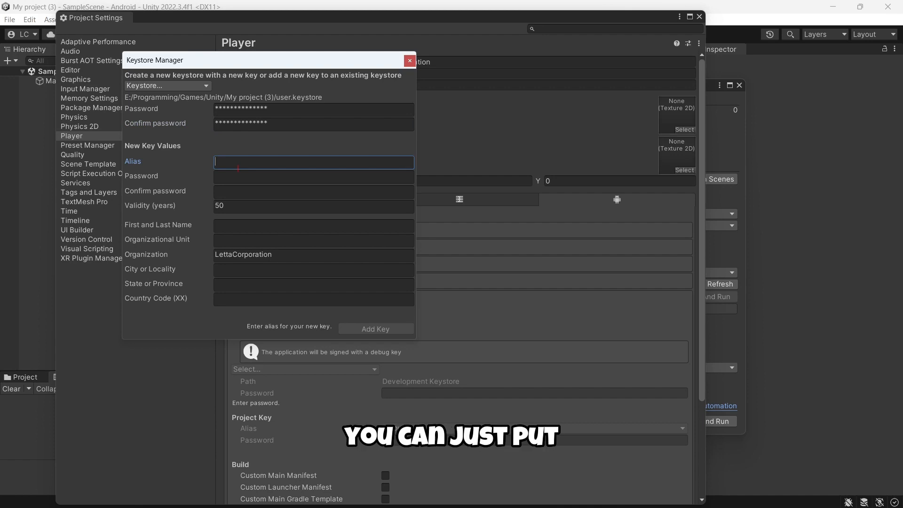
type("developer")
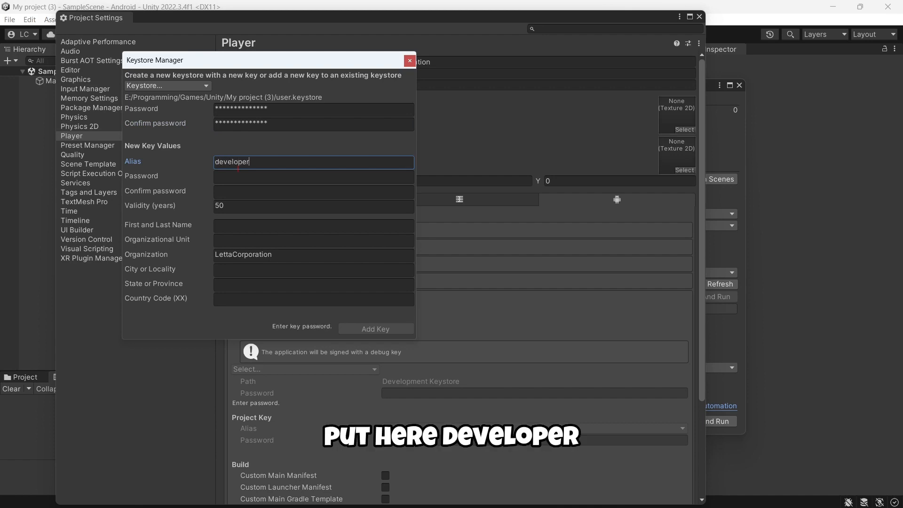
key("Tab")
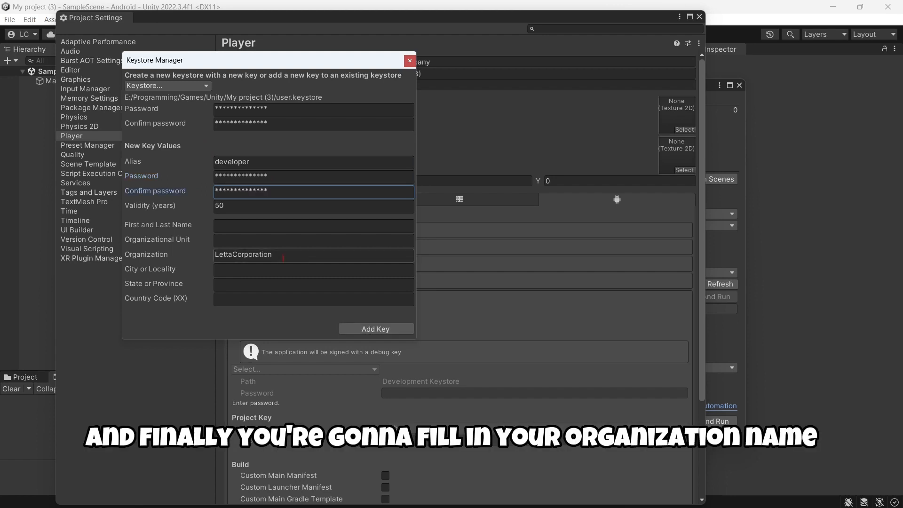
Fill in the key details, add the key as the project keystore and key, and close Project Settings.
left_click_drag(283, 258, 215, 257)
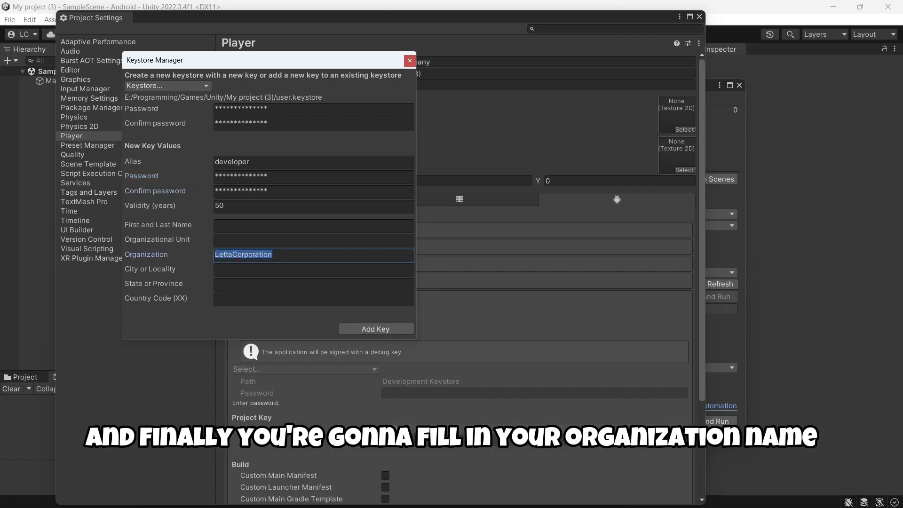
left_click(258, 299)
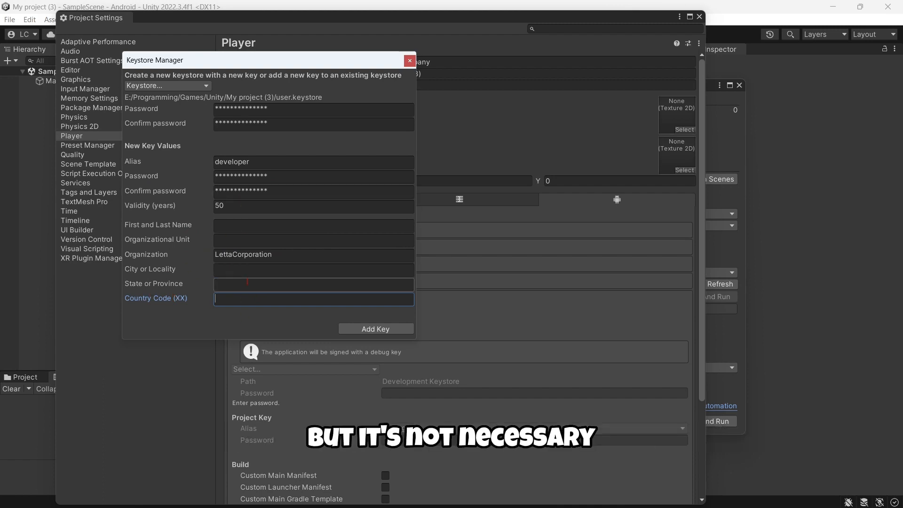
left_click(376, 328)
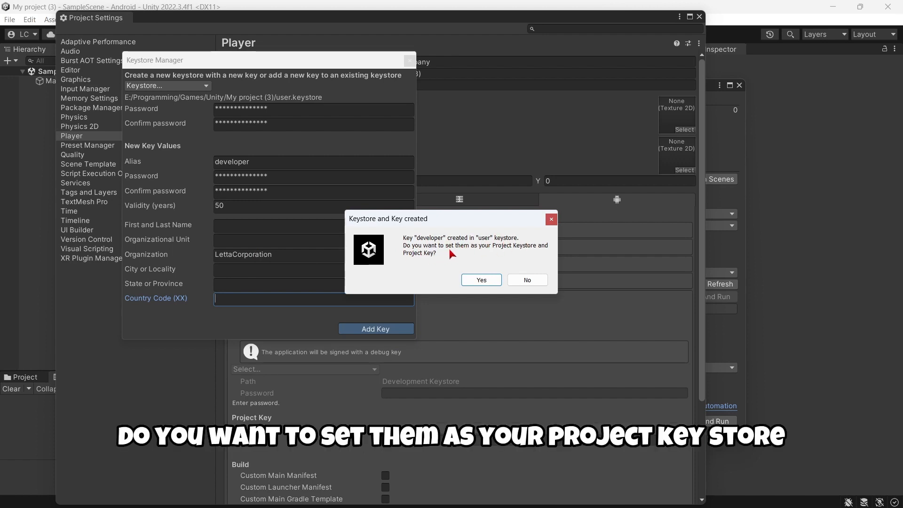
left_click(481, 281)
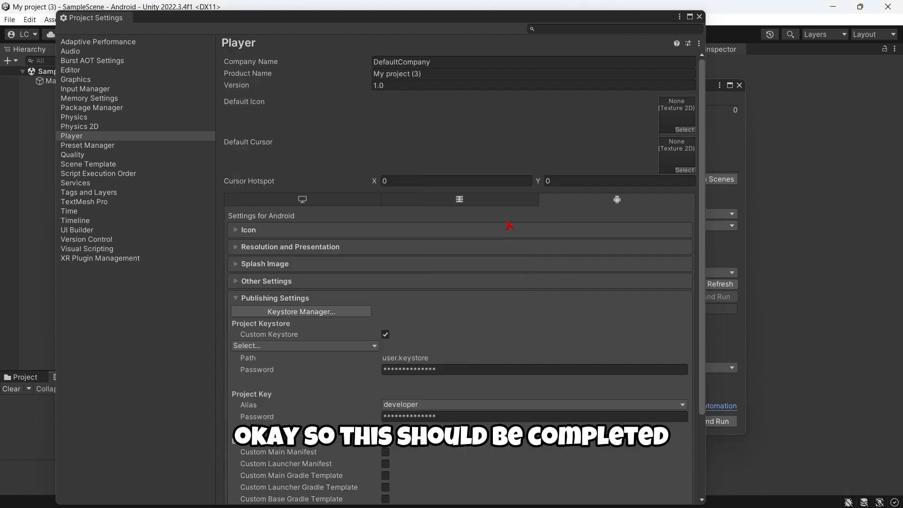
left_click(699, 16)
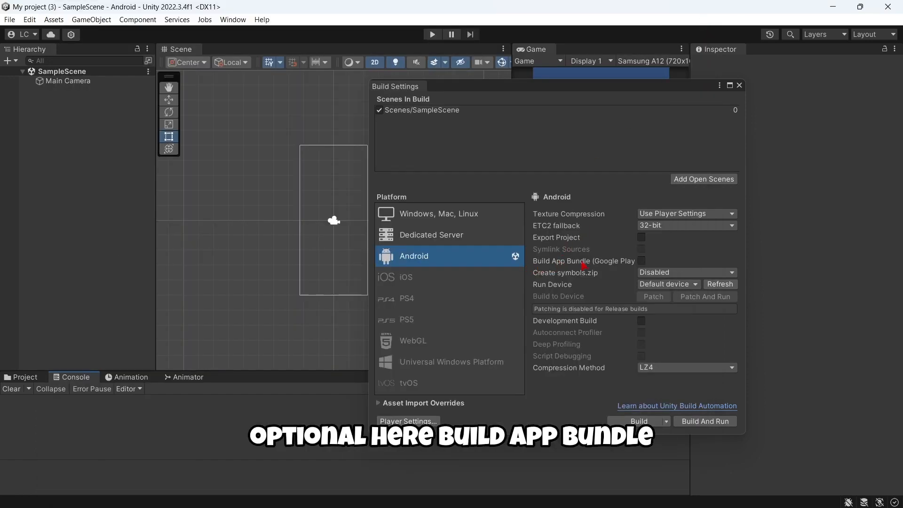
Enable Build App Bundle (Google Play), start the build, and browse to Downloads.
left_click(641, 262)
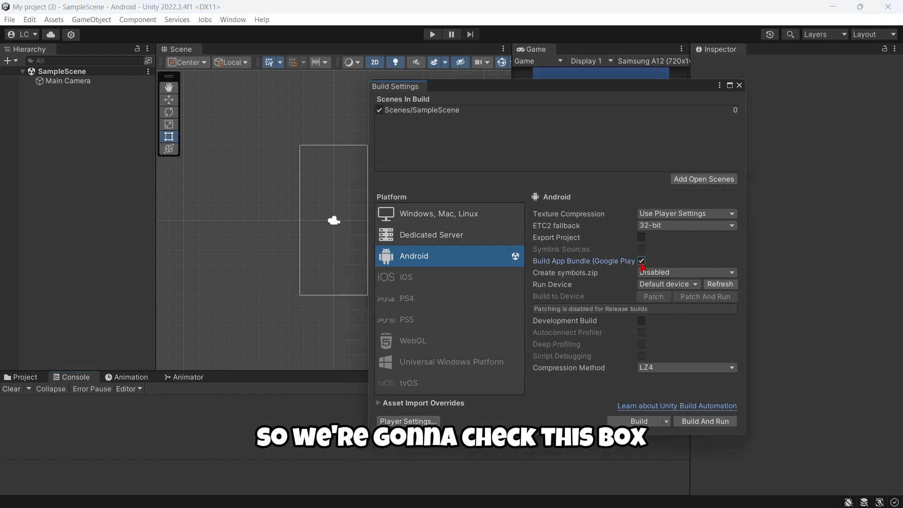
left_click(615, 422)
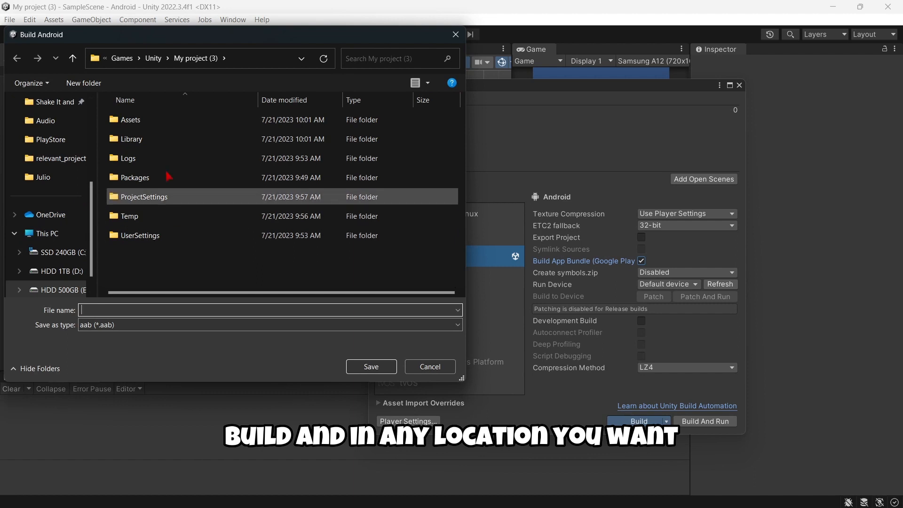
scroll(56, 188, "up", 4)
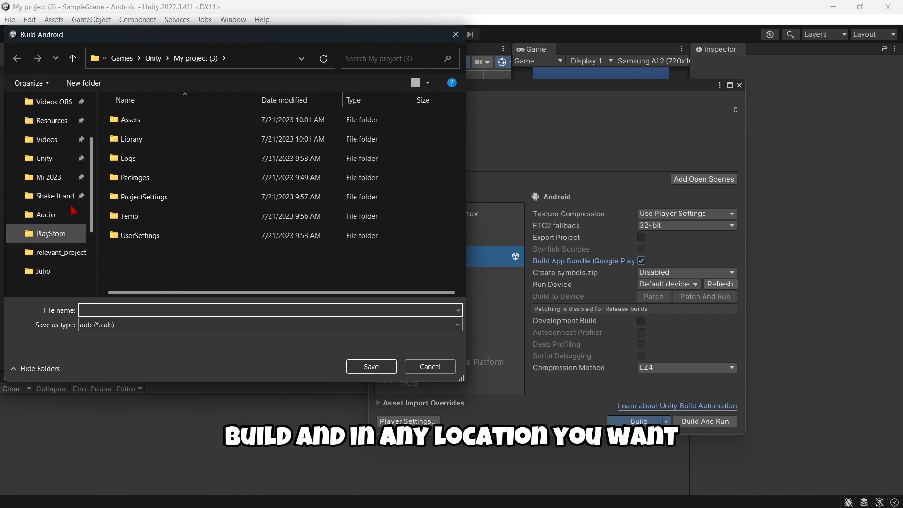
left_click(55, 158)
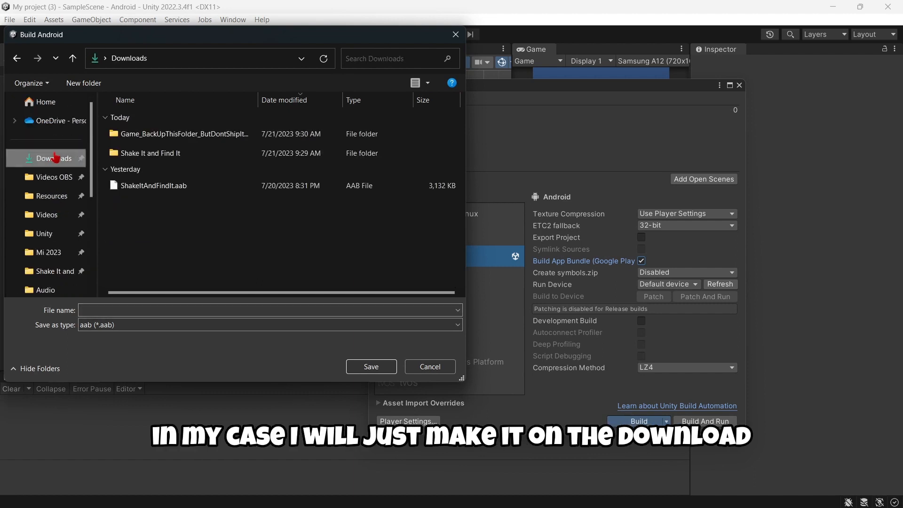
Create a 'Project' folder in Downloads and save the build there as Project.
left_click(93, 87)
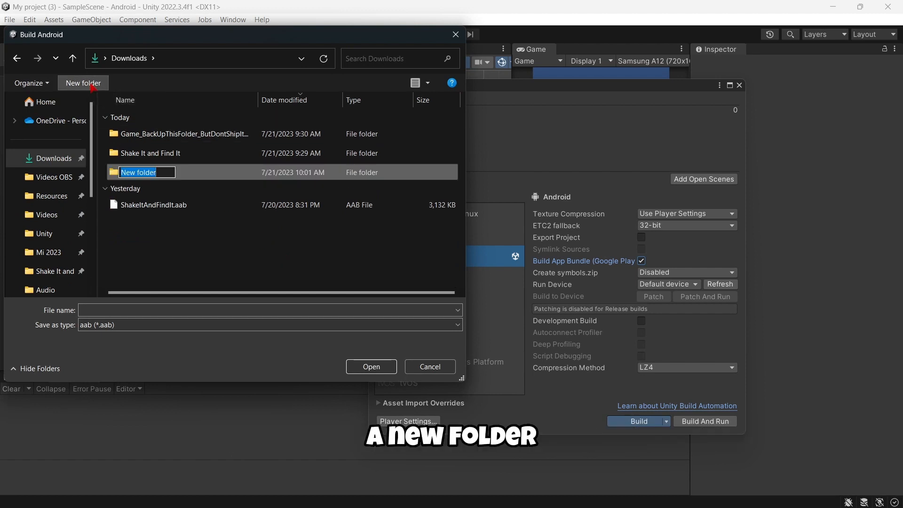
type("Pr")
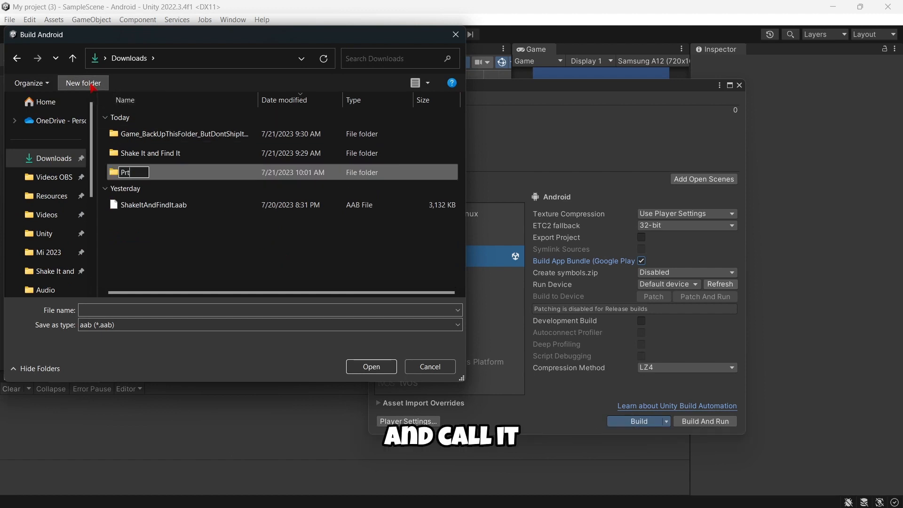
type("oject")
key("Return")
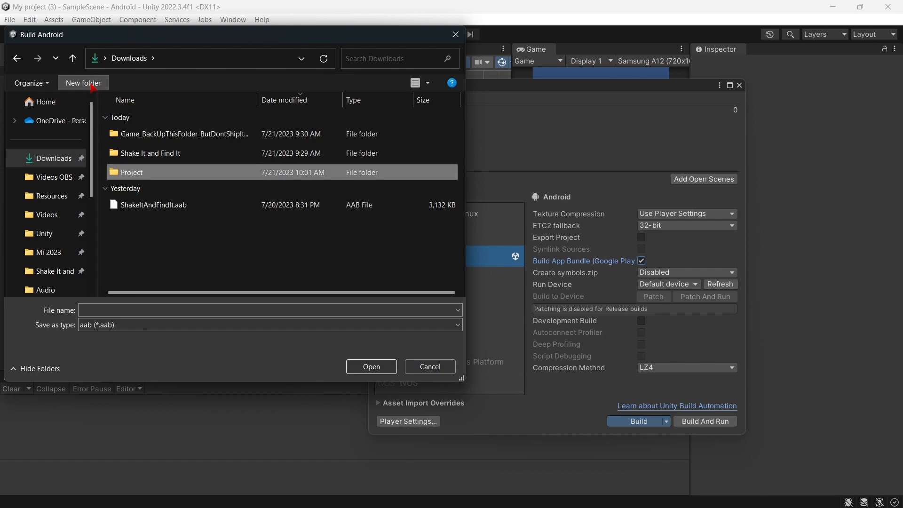
key("Return")
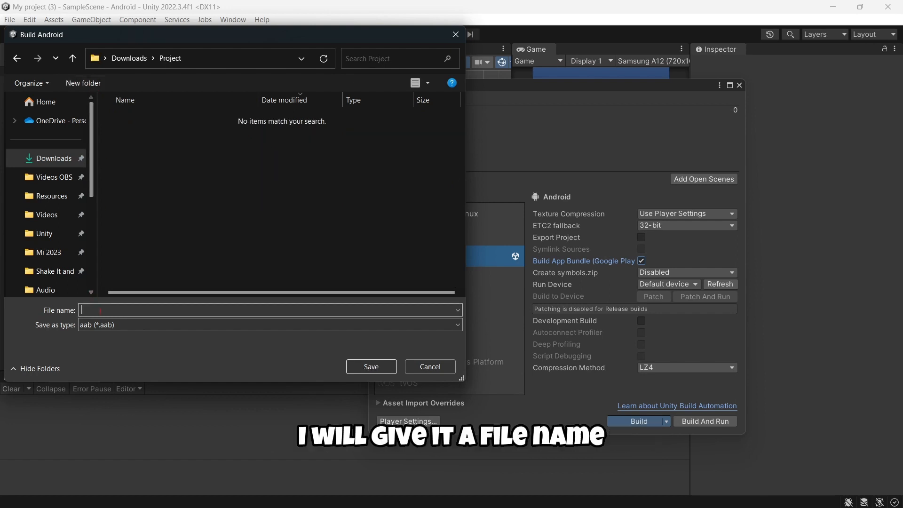
left_click(100, 311)
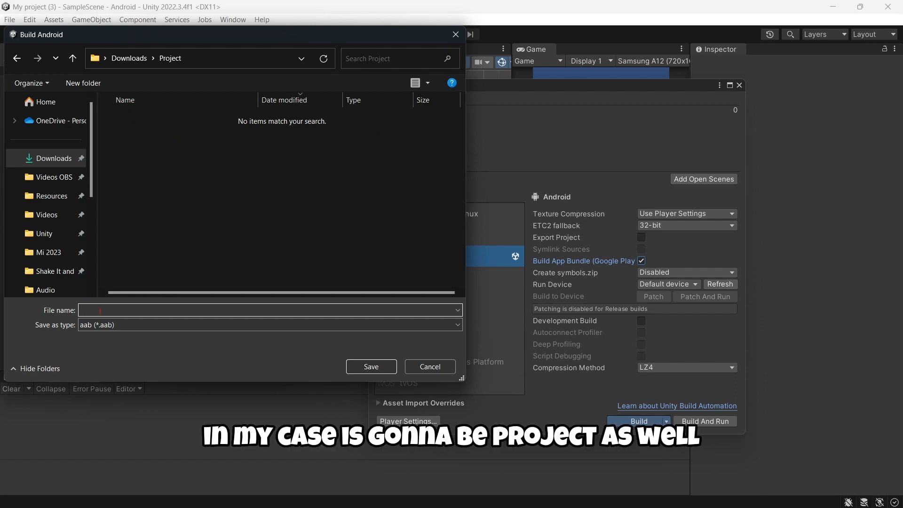
type("Project")
left_click(372, 366)
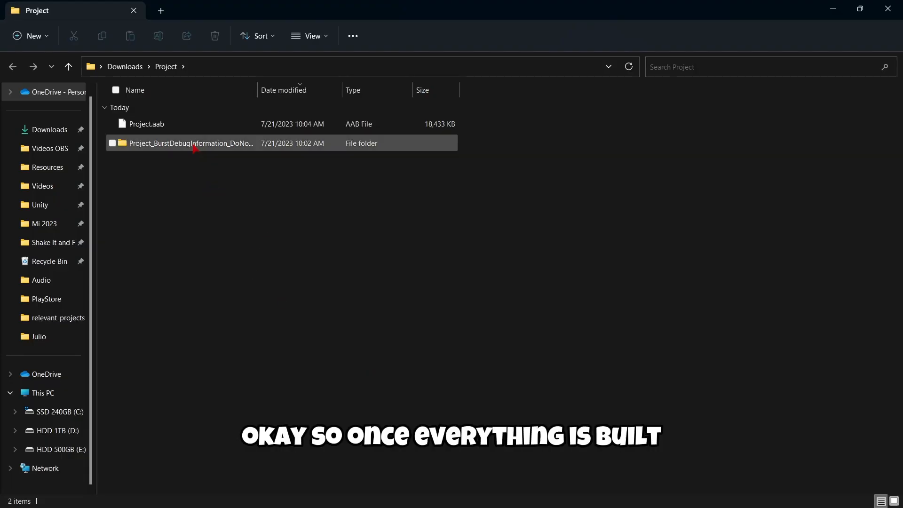
Select Project.aab (18,433 KB) in the Downloads > Project folder to confirm the build output.
left_click(178, 125)
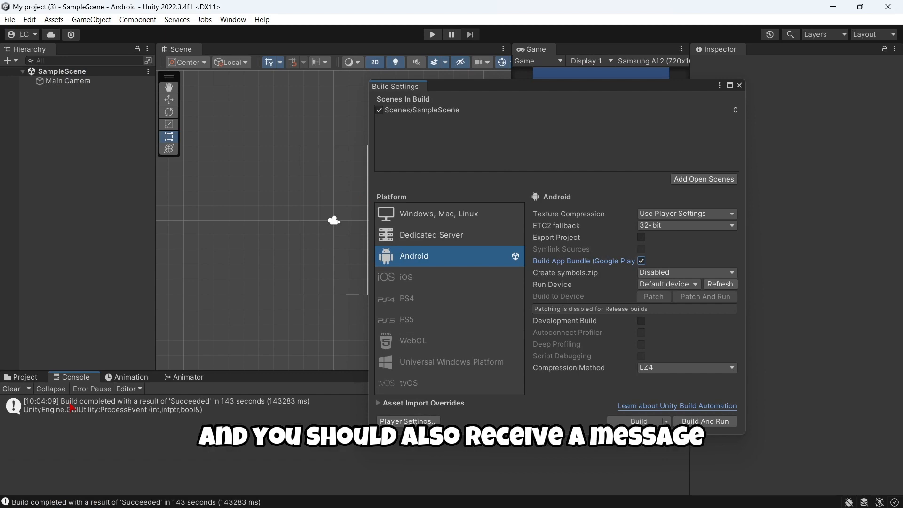
Expand the 'Build completed' Console entry and highlight its 143-second build time.
left_click(70, 407)
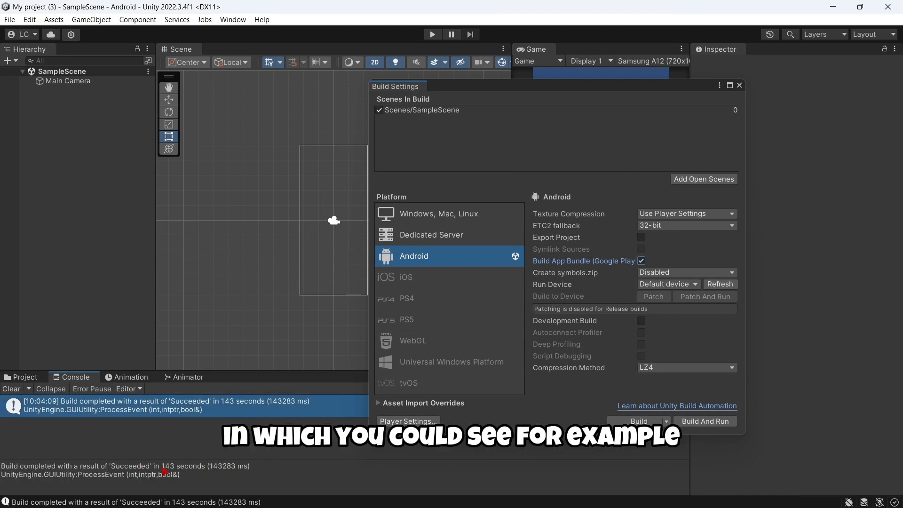
mouse_move(162, 467)
left_mouse_down()
mouse_move(175, 468)
mouse_move(165, 470)
left_mouse_up()
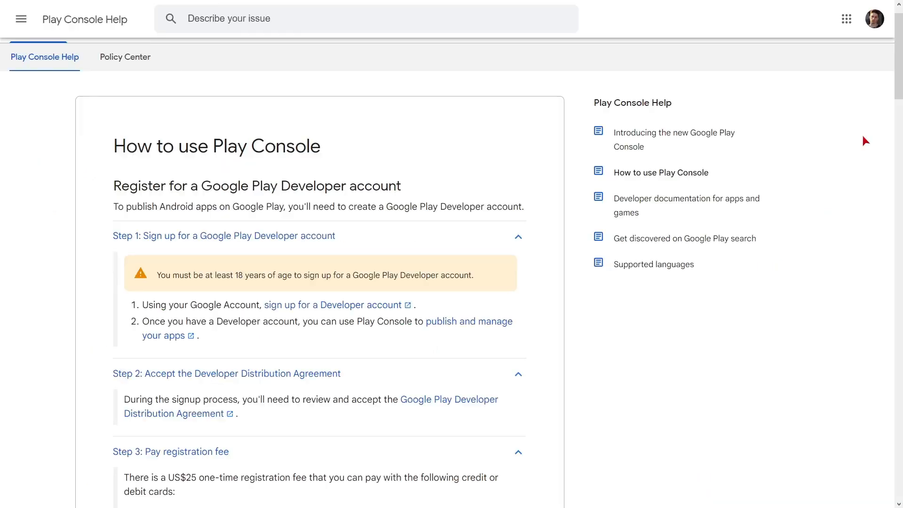
scroll(849, 142, "down", 5)
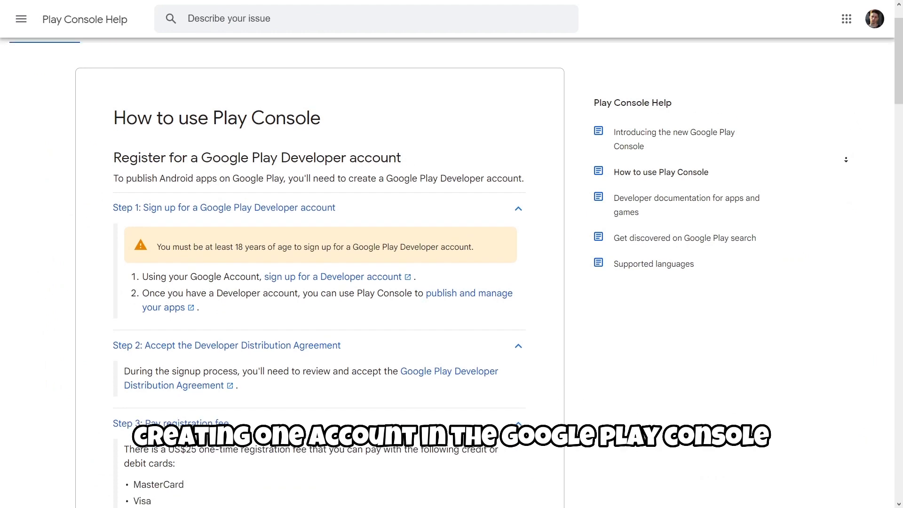
scroll(846, 161, "down", 3)
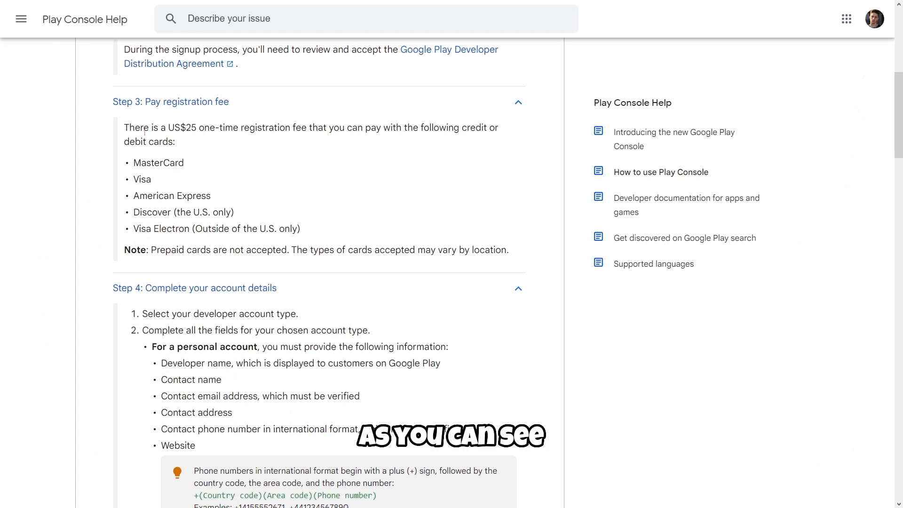
left_click_drag(167, 127, 241, 143)
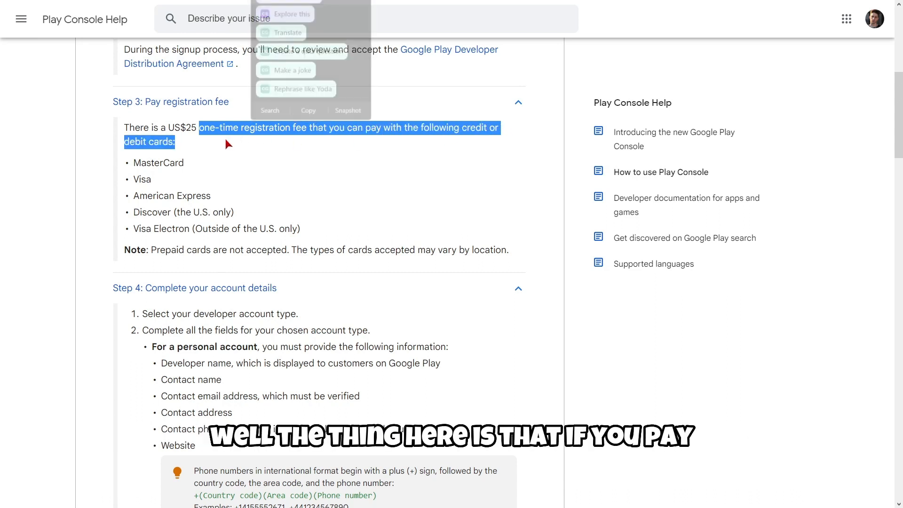
left_click(183, 127)
left_click_drag(195, 128, 168, 128)
scroll(183, 155, "up", 2)
left_click(210, 250)
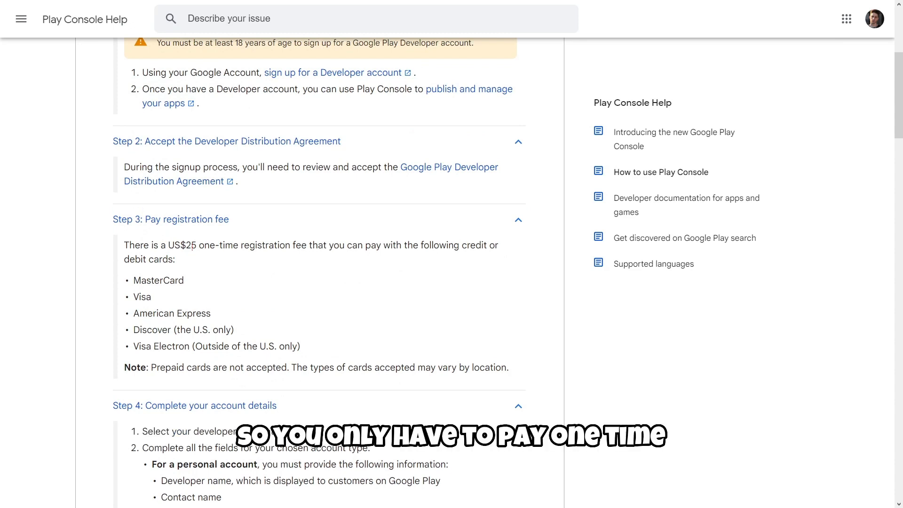
left_click_drag(168, 245, 197, 245)
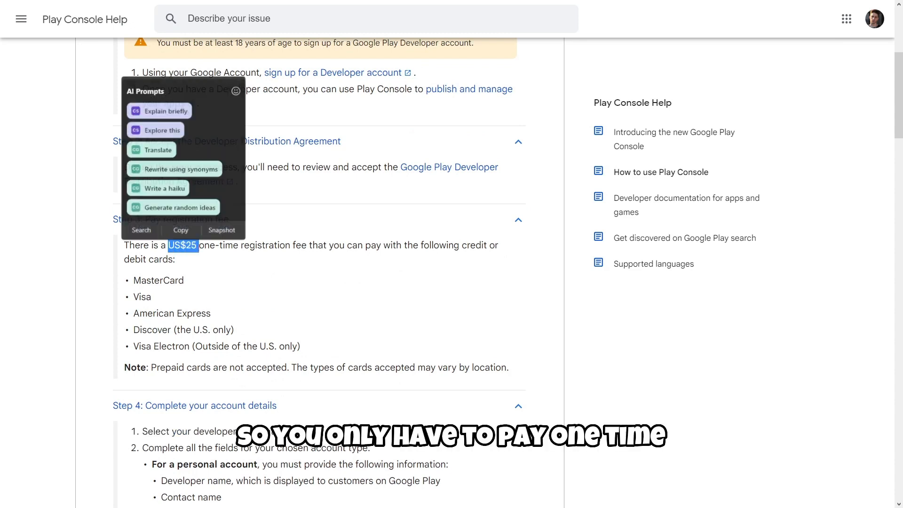
left_click(189, 247)
double_click(188, 246)
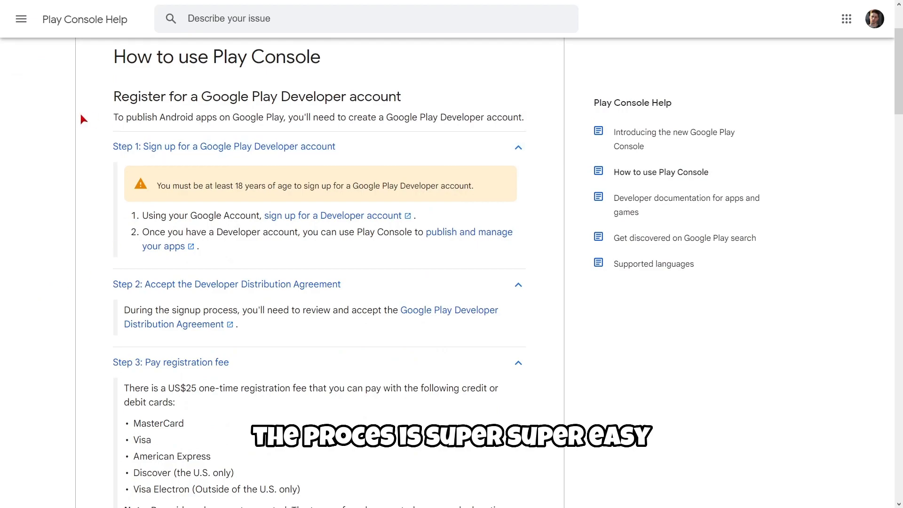
scroll(109, 178, "down", 15)
scroll(140, 256, "up", 5)
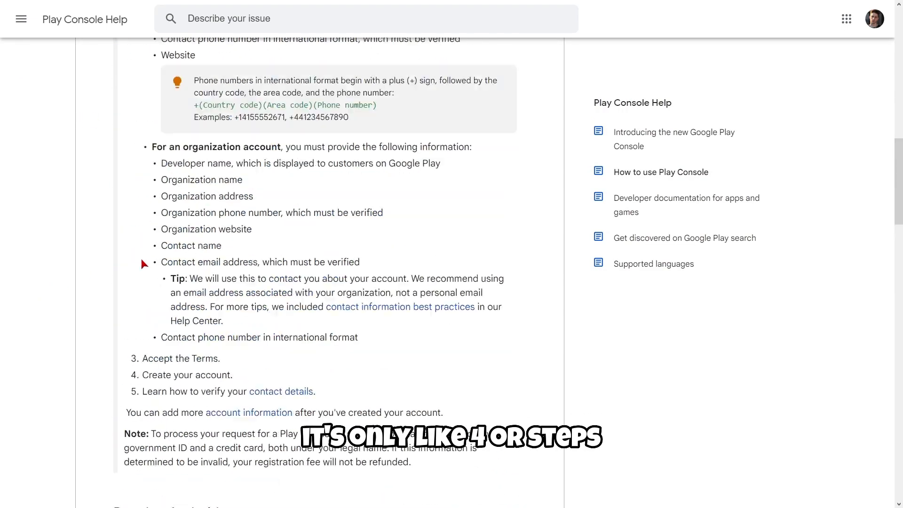
scroll(141, 262, "up", 15)
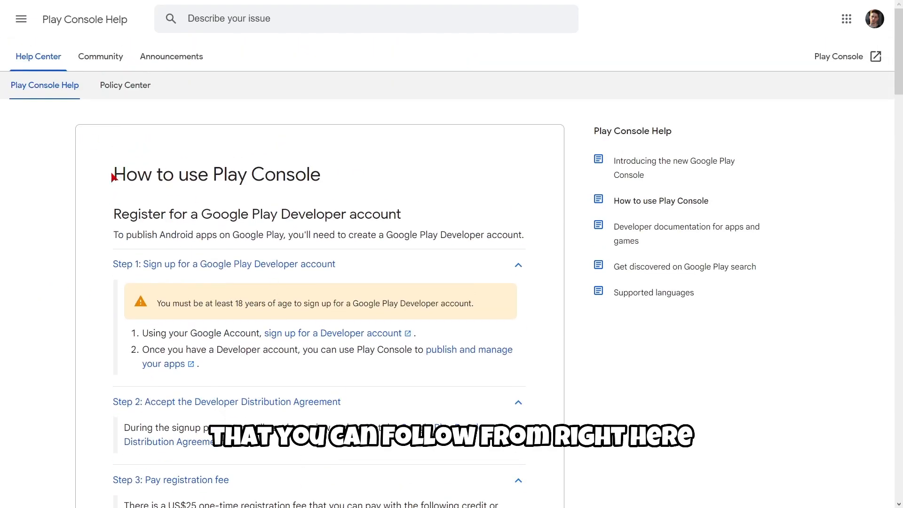
left_click_drag(113, 178, 323, 179)
left_click(324, 179)
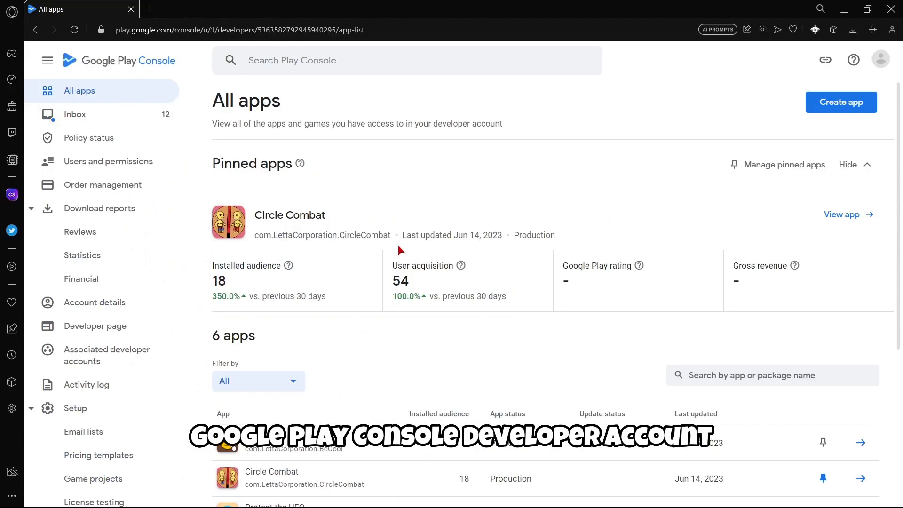
Start a new app and enter the name Shake It and Find It.
scroll(397, 242, "down", 5)
scroll(407, 256, "up", 5)
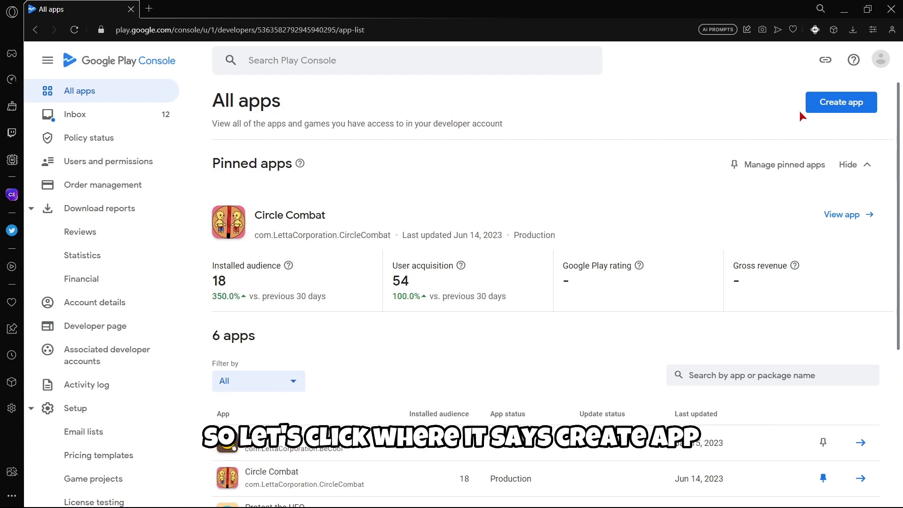
left_click(814, 102)
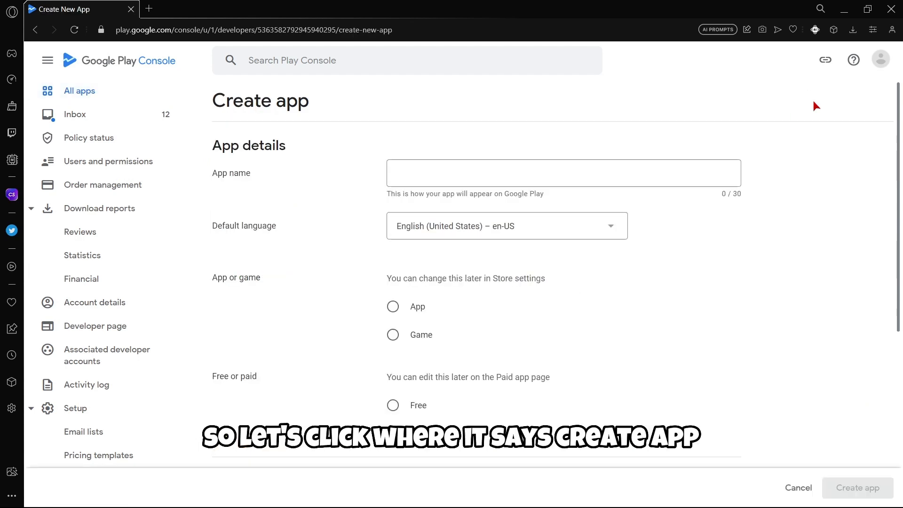
left_click(510, 167)
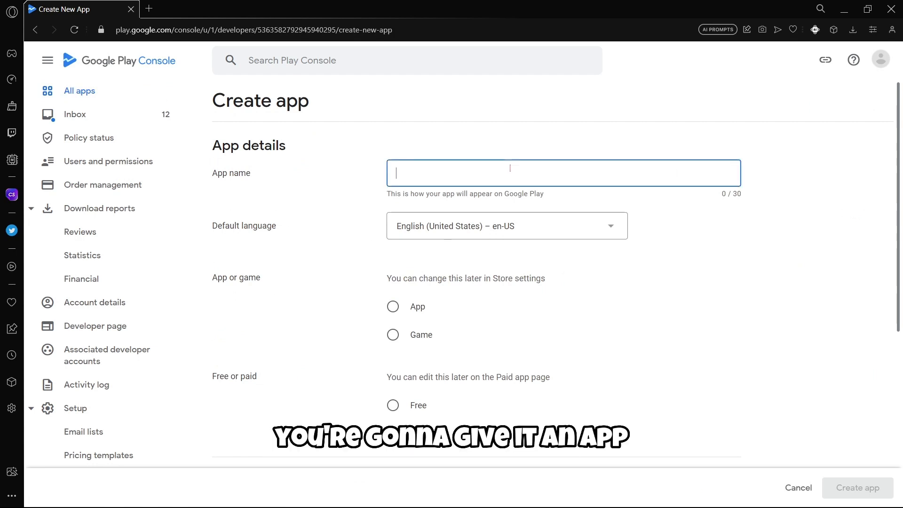
type("S")
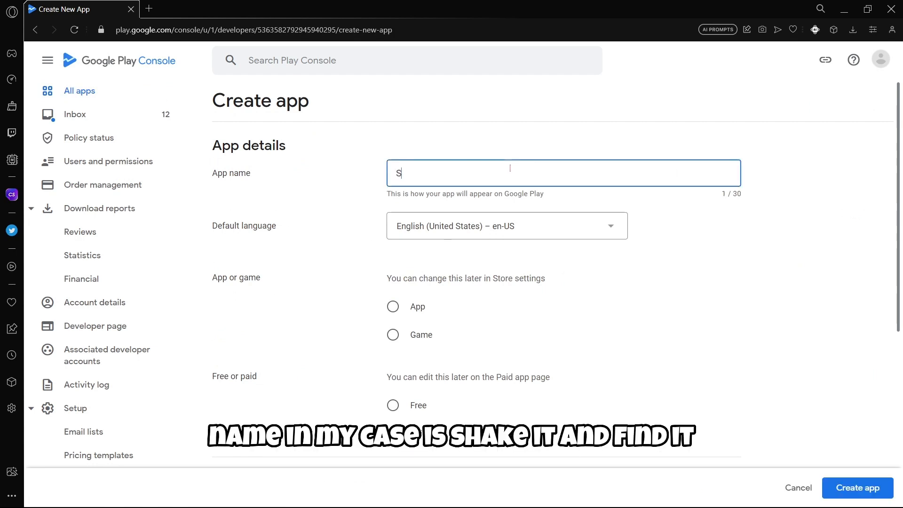
type("hake It and Find It")
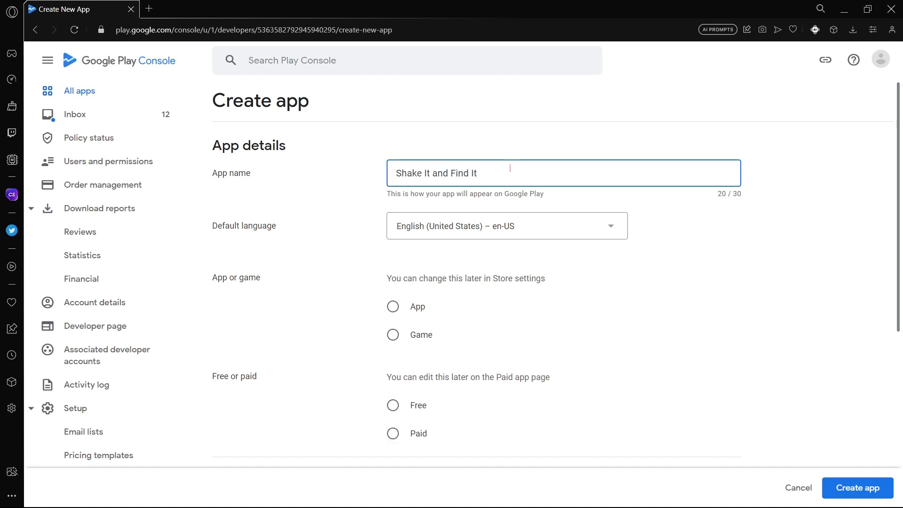
left_click(710, 284)
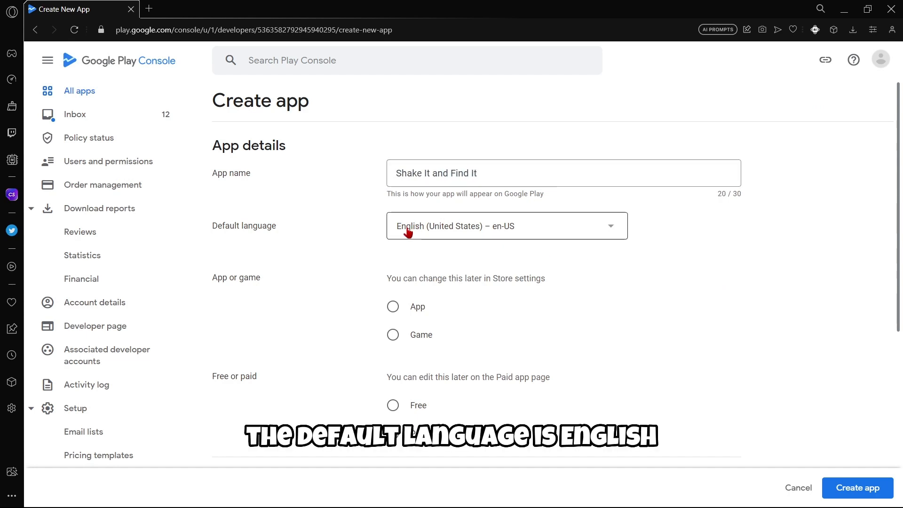
Make it a free game, accept both declarations, and create the app.
scroll(339, 242, "down", 2)
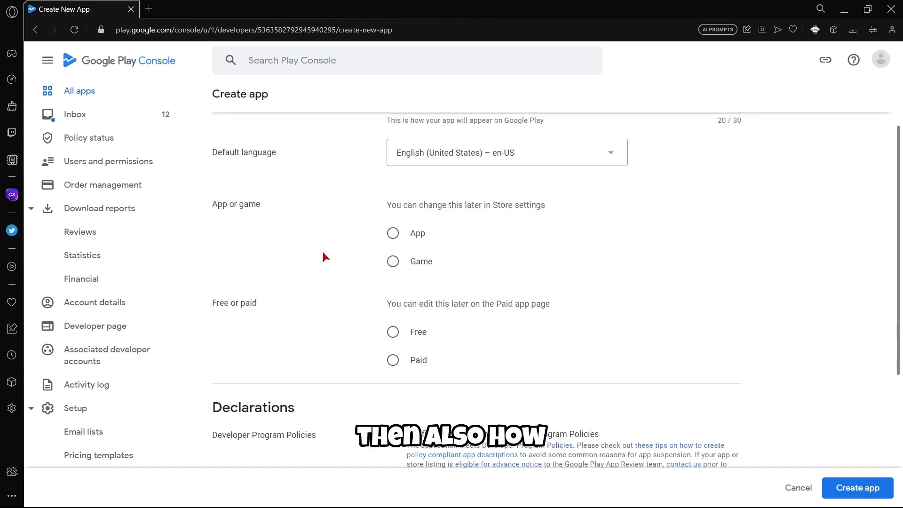
left_click(393, 261)
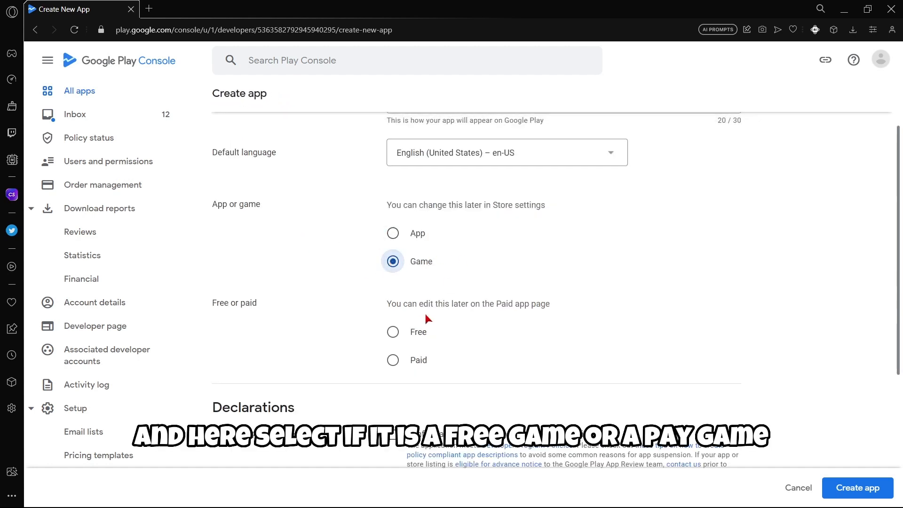
left_click(392, 341)
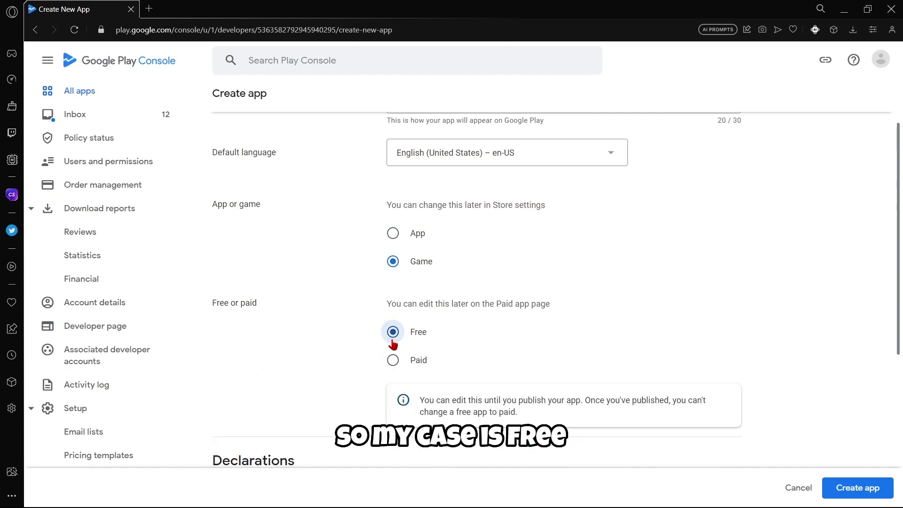
scroll(393, 270, "down", 5)
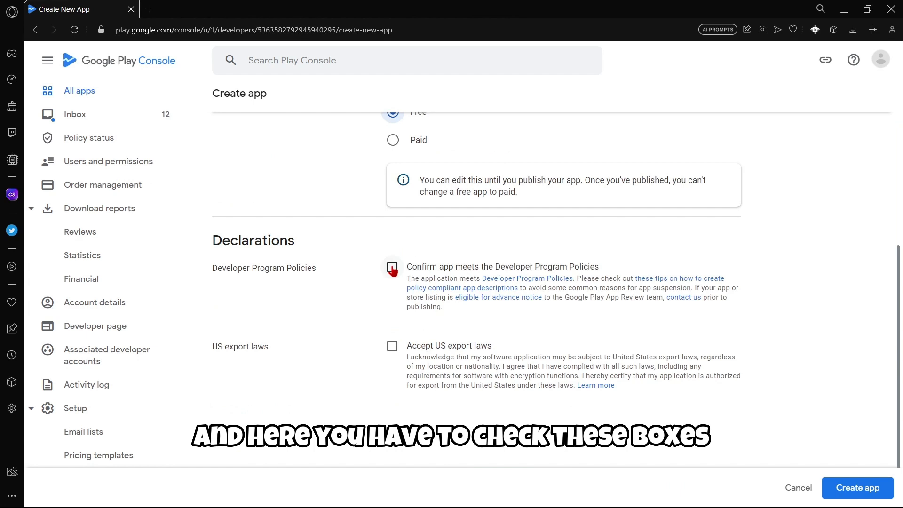
left_click(393, 269)
left_click(393, 348)
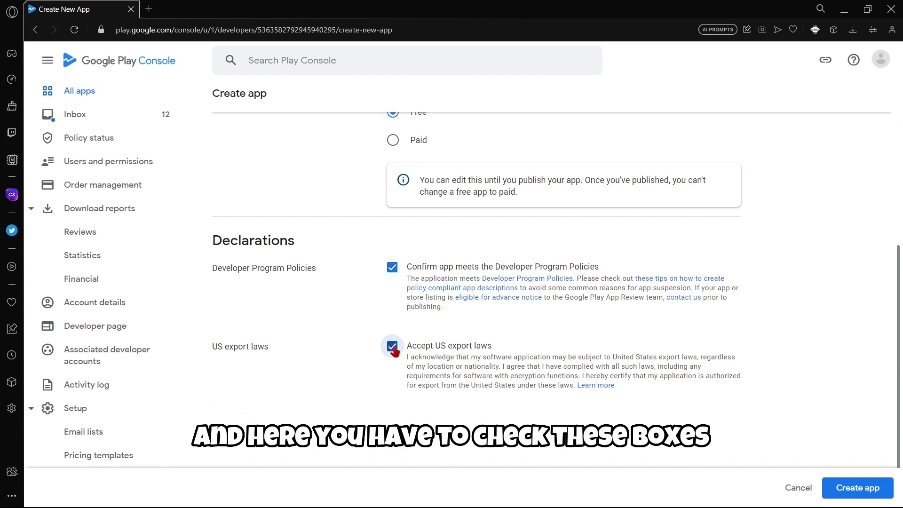
left_click(869, 489)
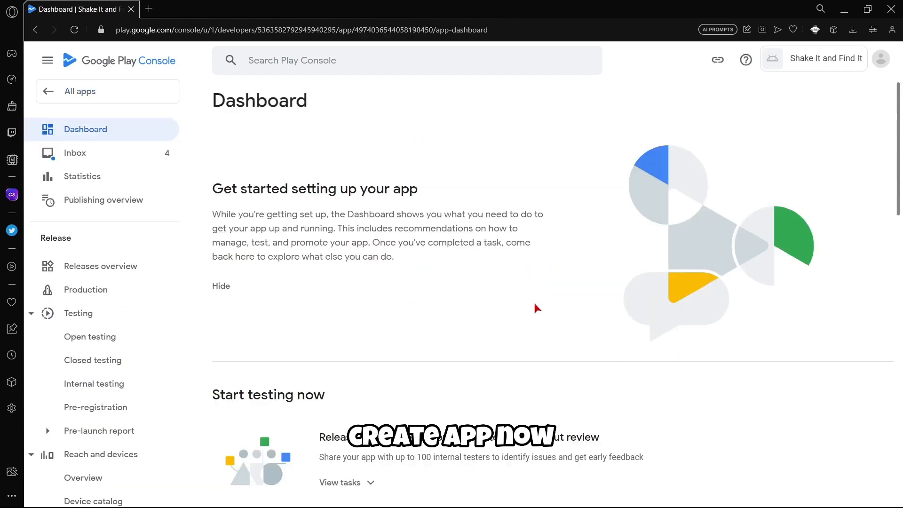
Expand the Dashboard's Set up your app tasks and open Set privacy policy.
left_click_drag(316, 105, 213, 103)
scroll(444, 334, "down", 3)
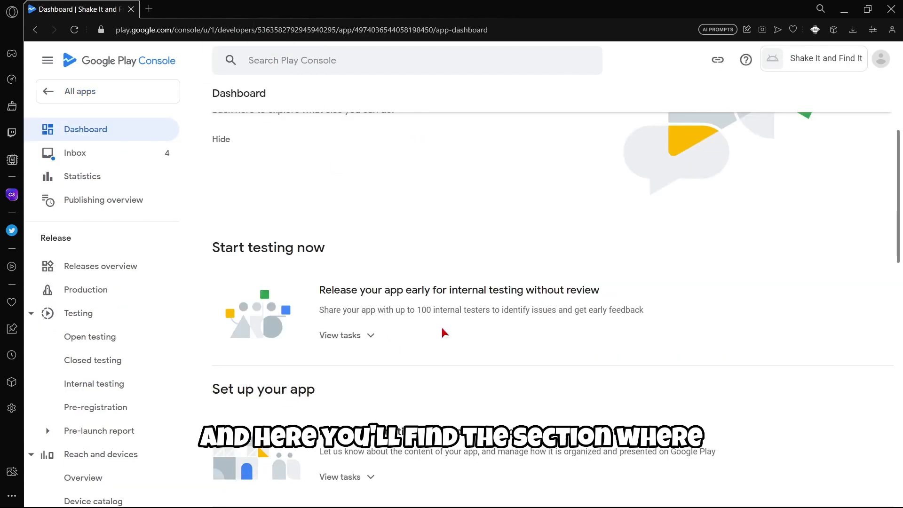
left_click_drag(307, 390, 212, 390)
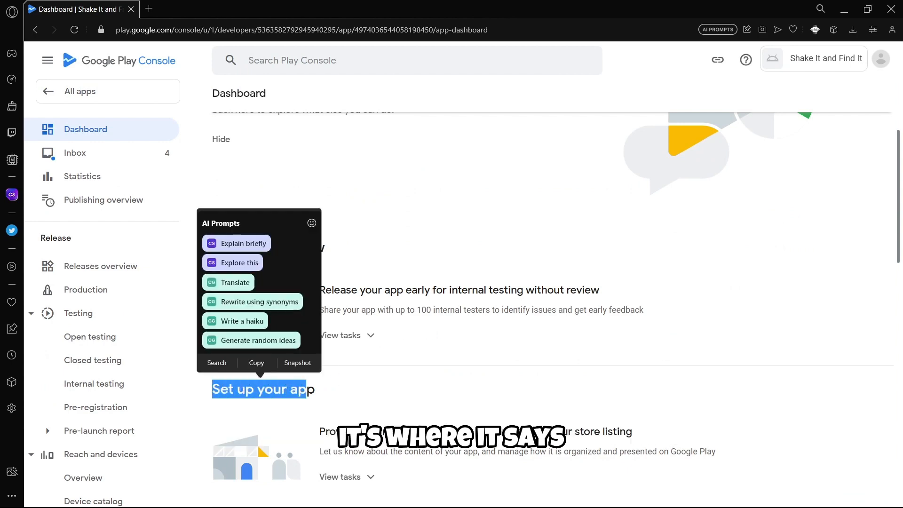
left_click(213, 389)
scroll(310, 379, "down", 2)
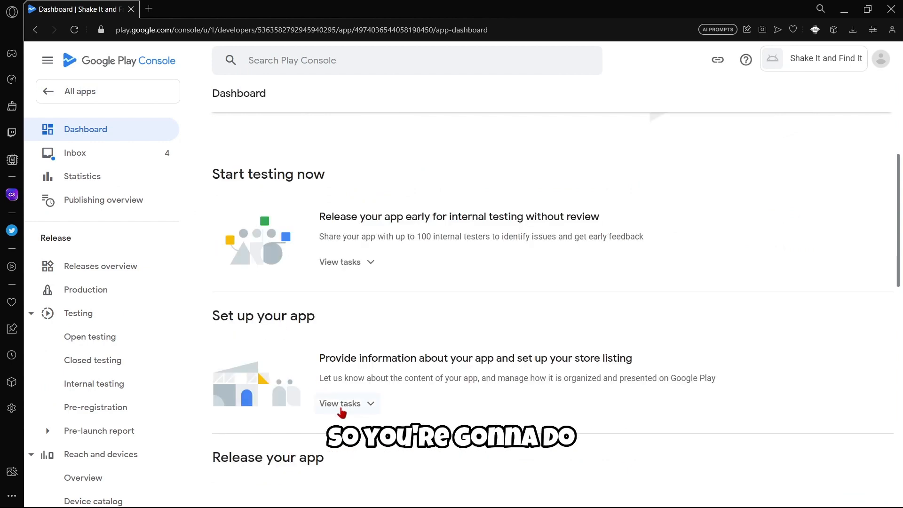
left_click(342, 409)
scroll(451, 373, "down", 3)
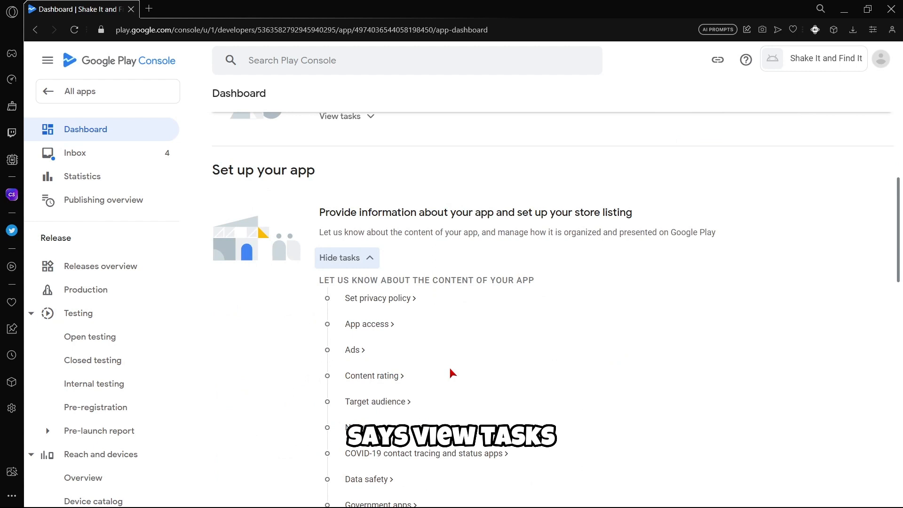
left_click(374, 304)
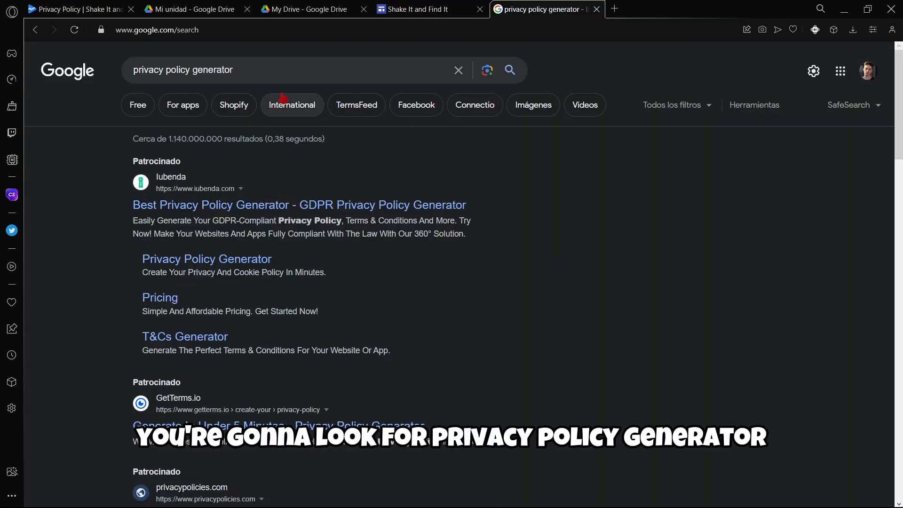
Open the Free Privacy Policy Generator result for 'privacy policy generator'.
triple_click(114, 76)
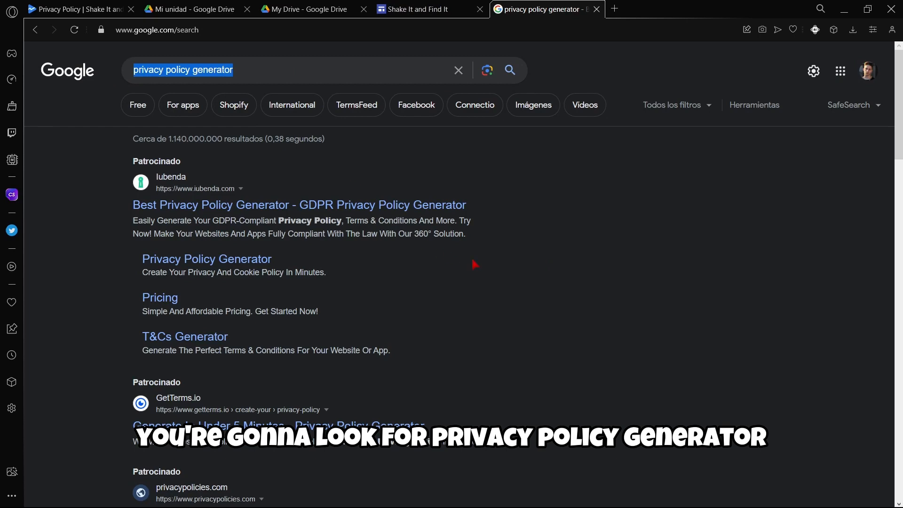
left_click(617, 277)
scroll(614, 277, "down", 5)
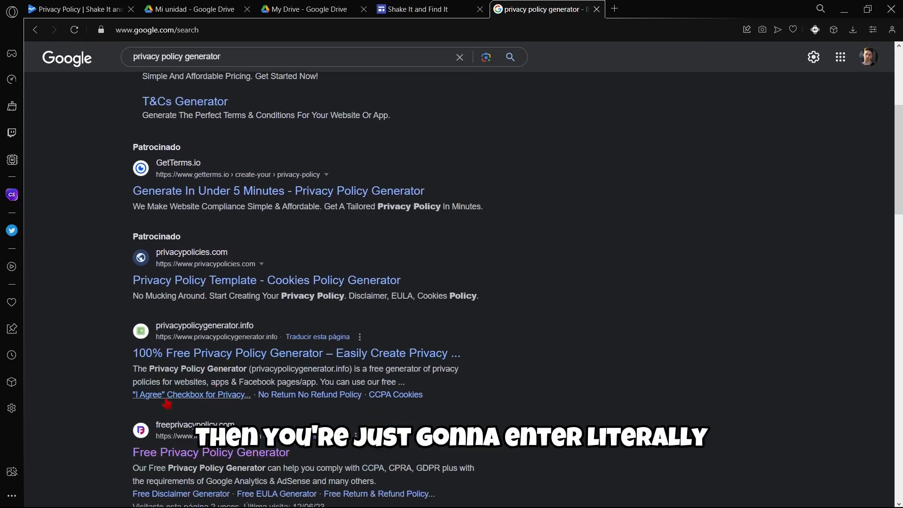
scroll(128, 328, "down", 2)
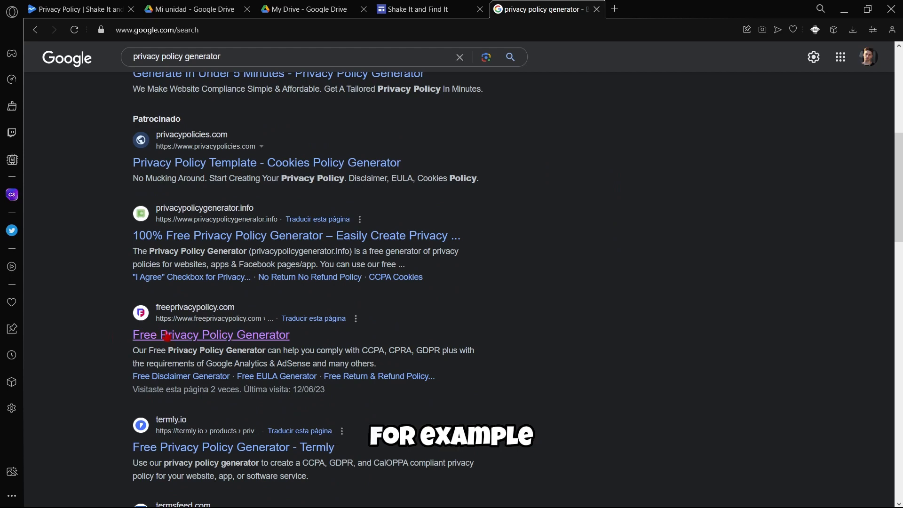
left_click(166, 335)
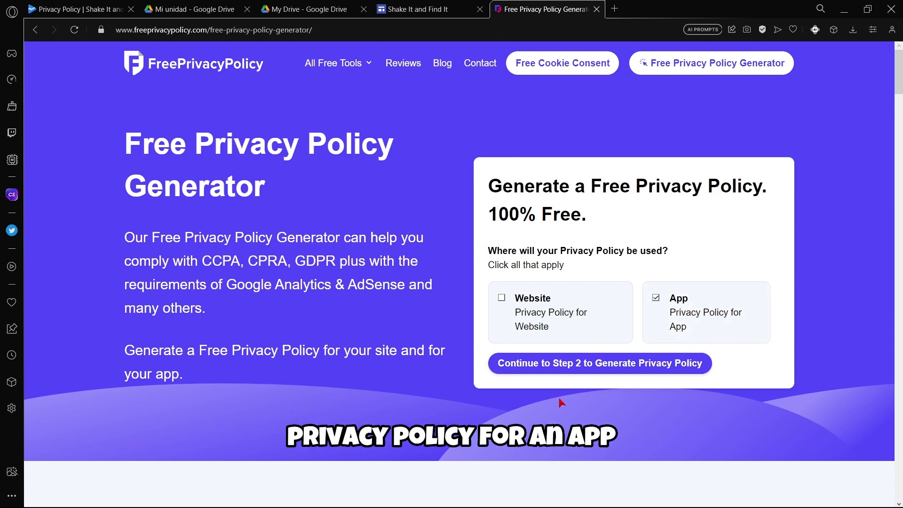
Enter the app name Shake It and Find It, choose Individual and Argentina, then advance.
left_click(526, 369)
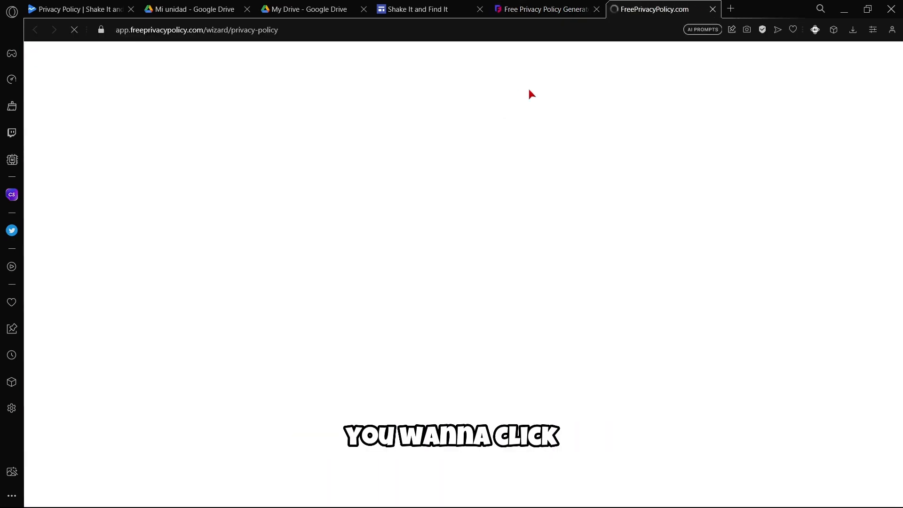
left_click(358, 235)
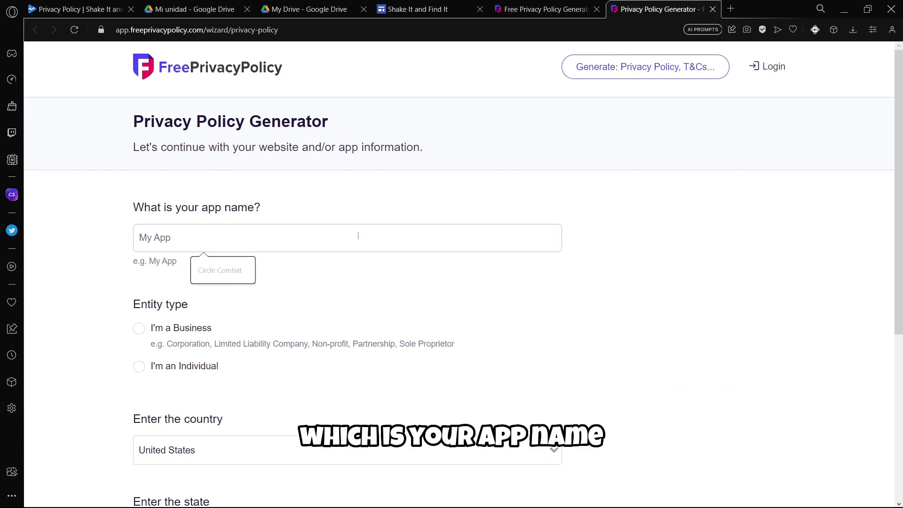
type("Shake It and Find It")
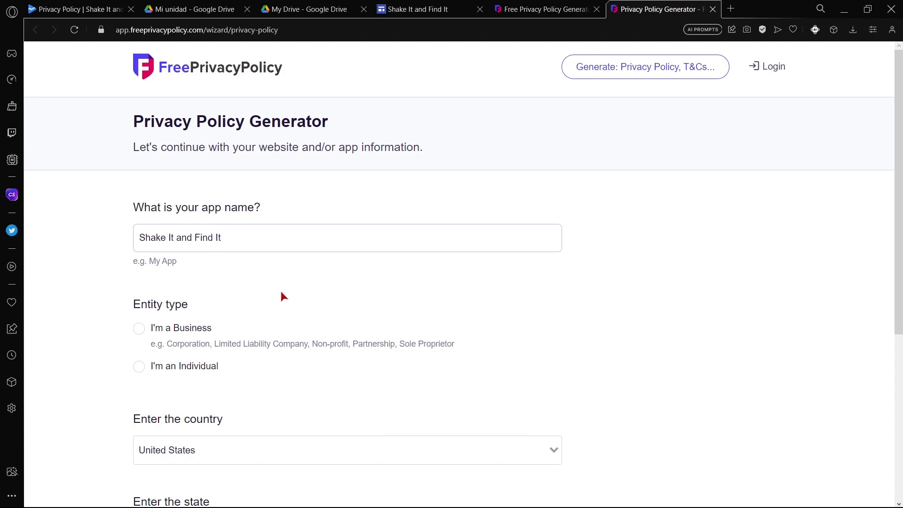
scroll(282, 296, "down", 1)
left_click(139, 309)
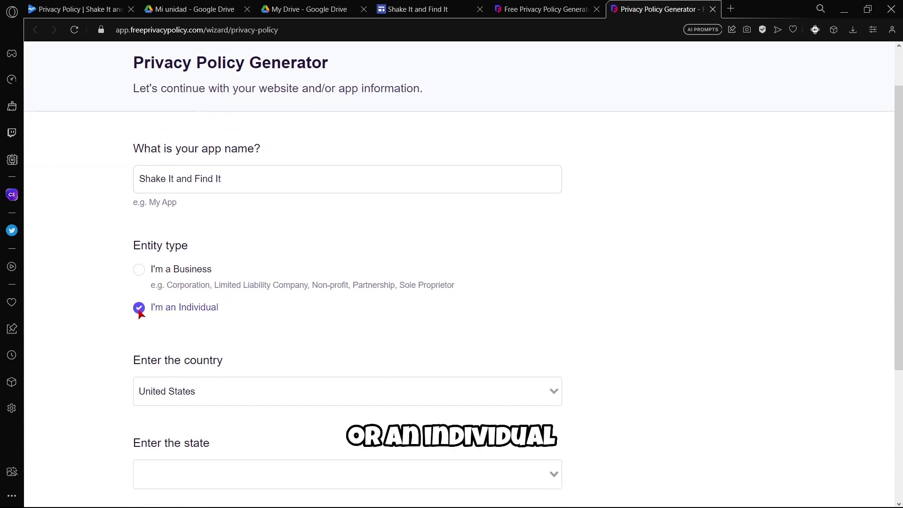
scroll(151, 316, "down", 1)
left_click(190, 334)
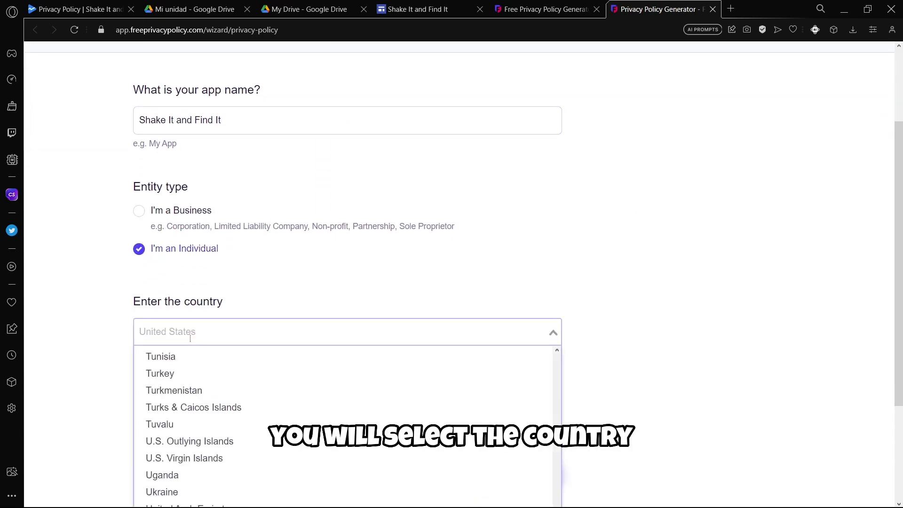
type("Argen")
key("Return")
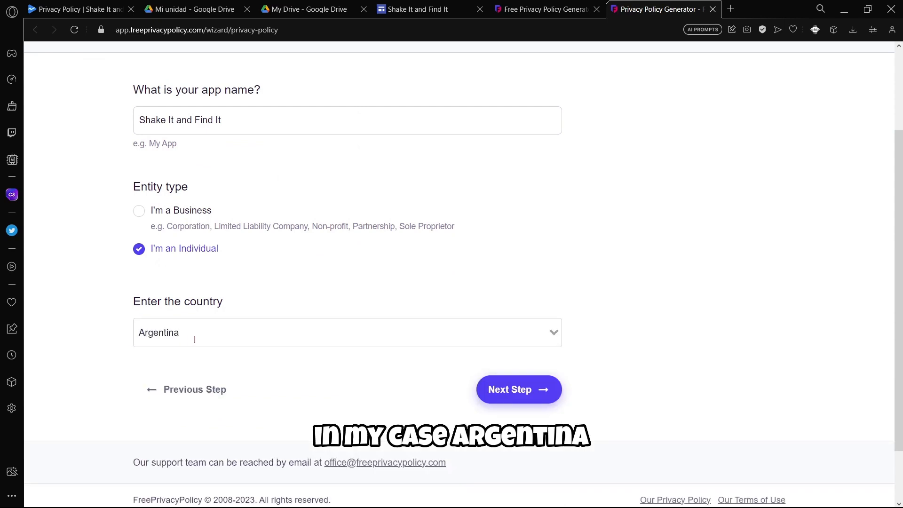
left_click(522, 394)
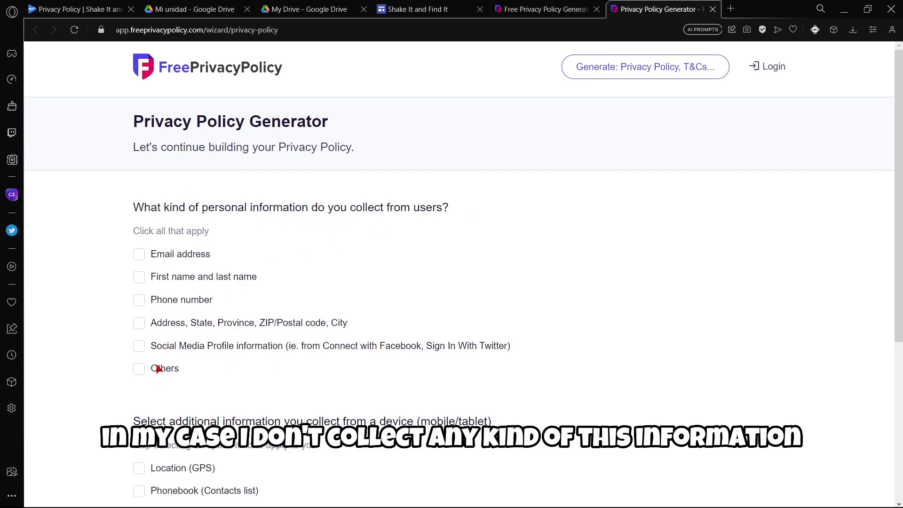
Mark Others as collected information and set email contact using the suggested address.
left_click(139, 369)
scroll(357, 288, "down", 3)
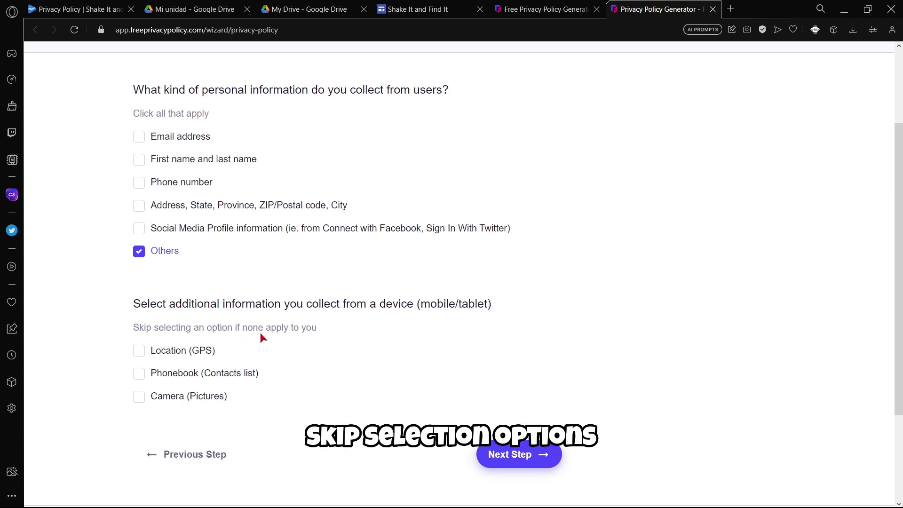
left_click(489, 453)
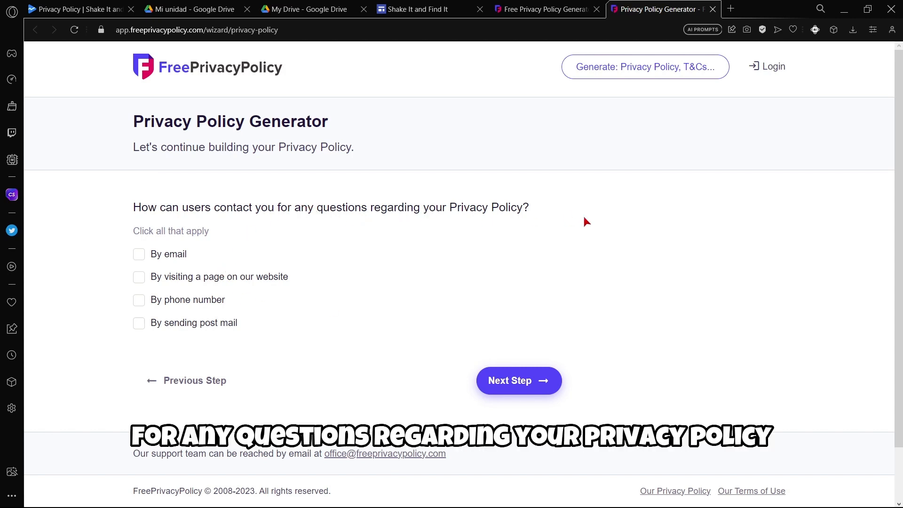
left_click(139, 254)
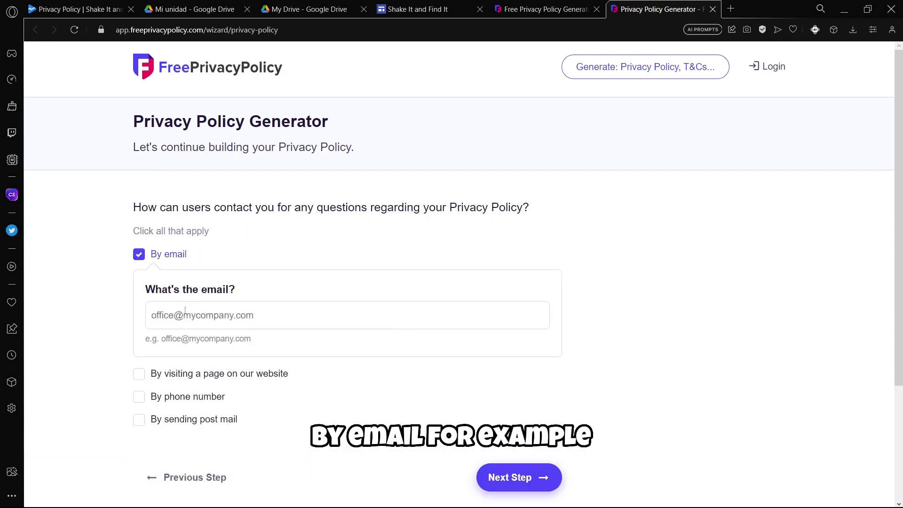
left_click(204, 315)
key("Down")
key("Return")
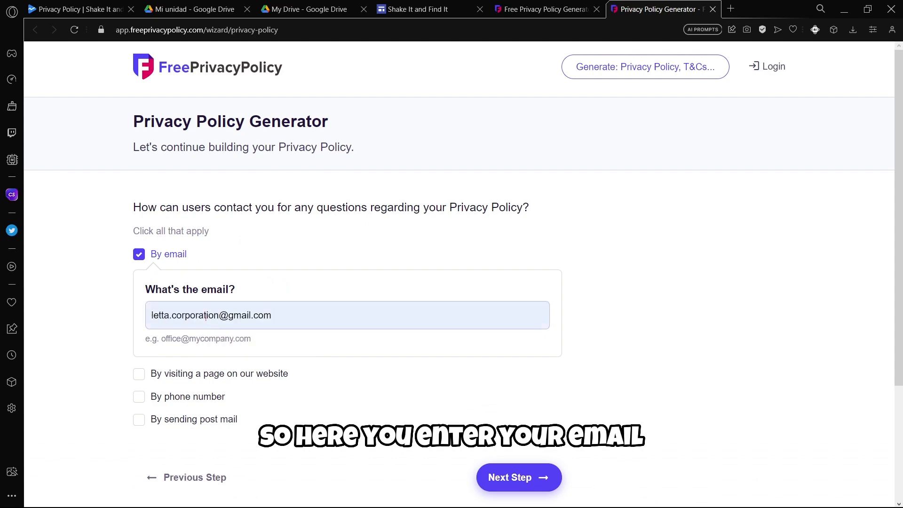
key("Return")
Decline the Professional Privacy Policy upgrade and advance to the final step.
scroll(355, 277, "down", 6)
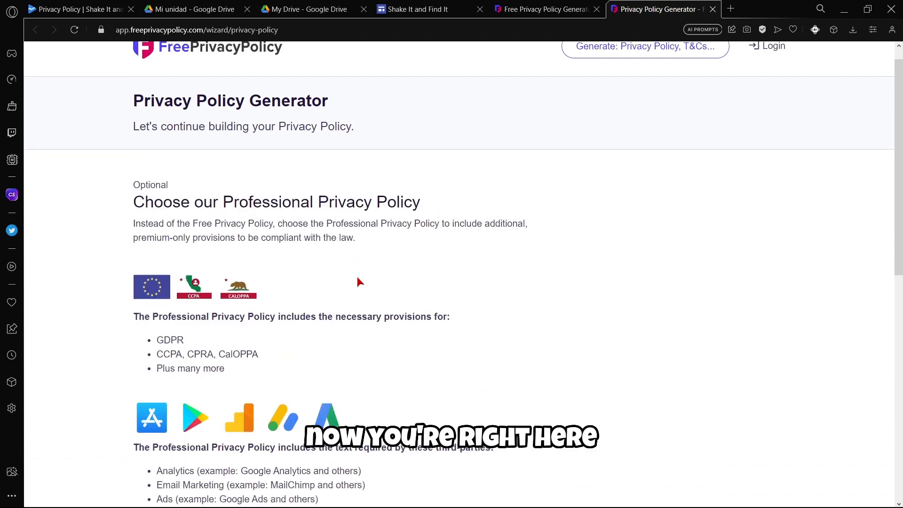
scroll(181, 348, "down", 2)
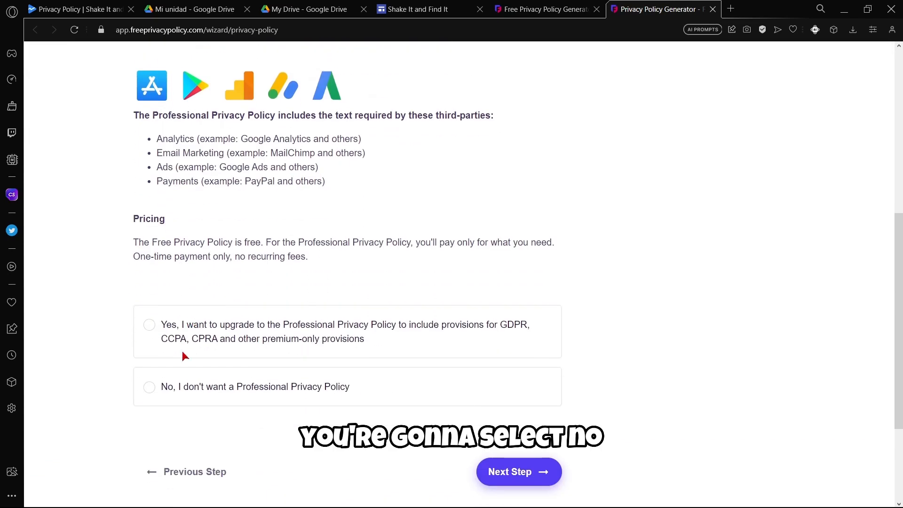
left_click(168, 389)
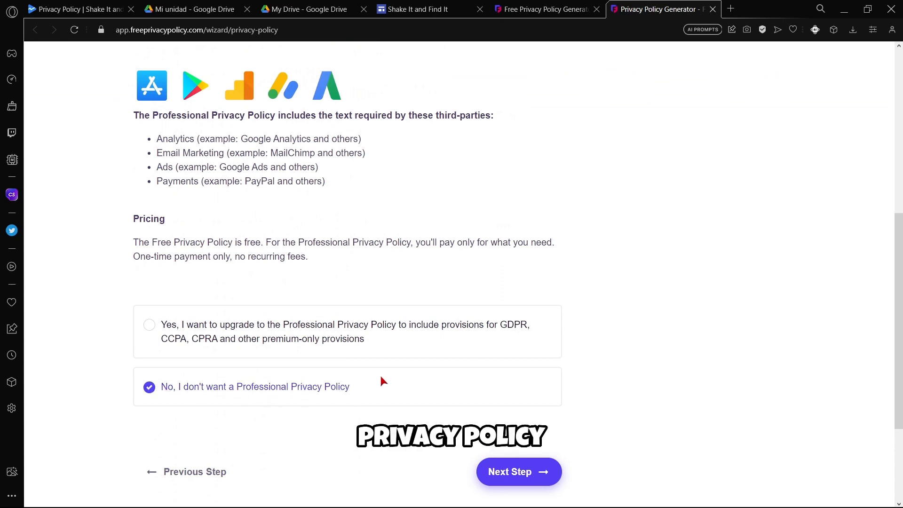
scroll(312, 373, "down", 2)
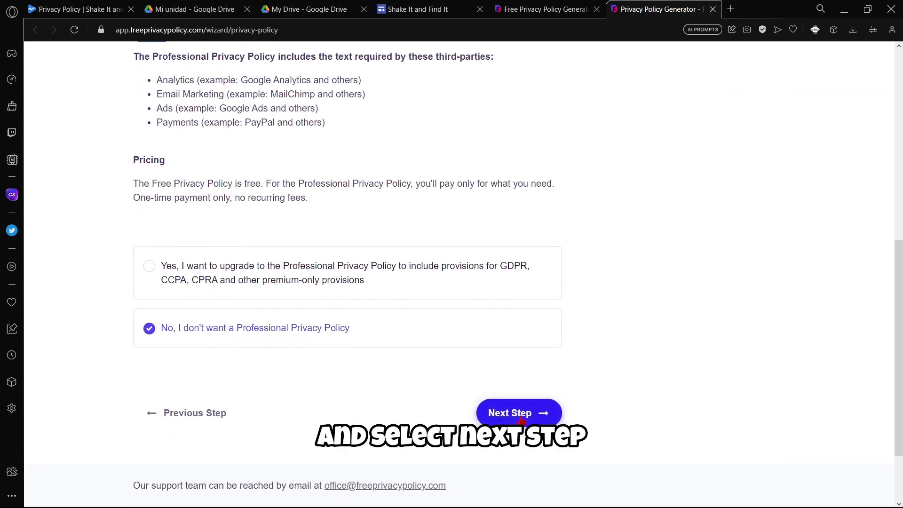
left_click(517, 414)
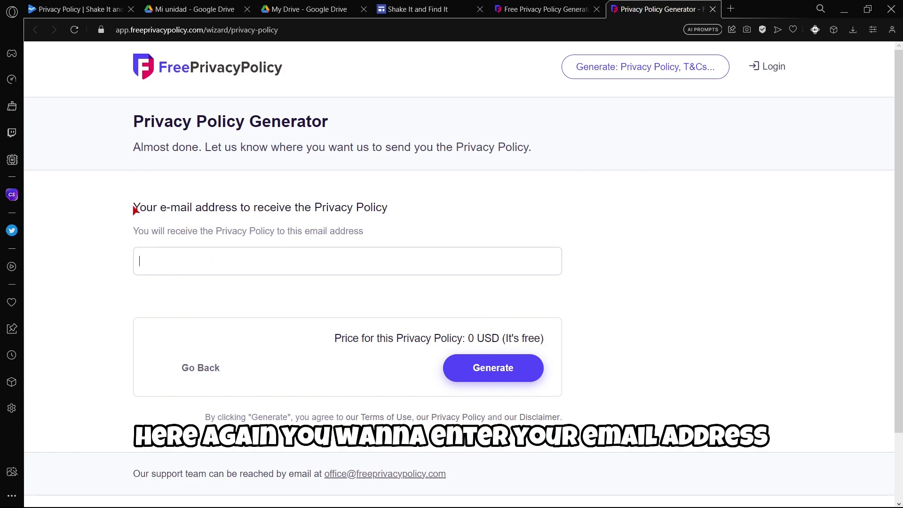
Enter the recipient e-mail address and generate the free privacy policy.
left_click(135, 210)
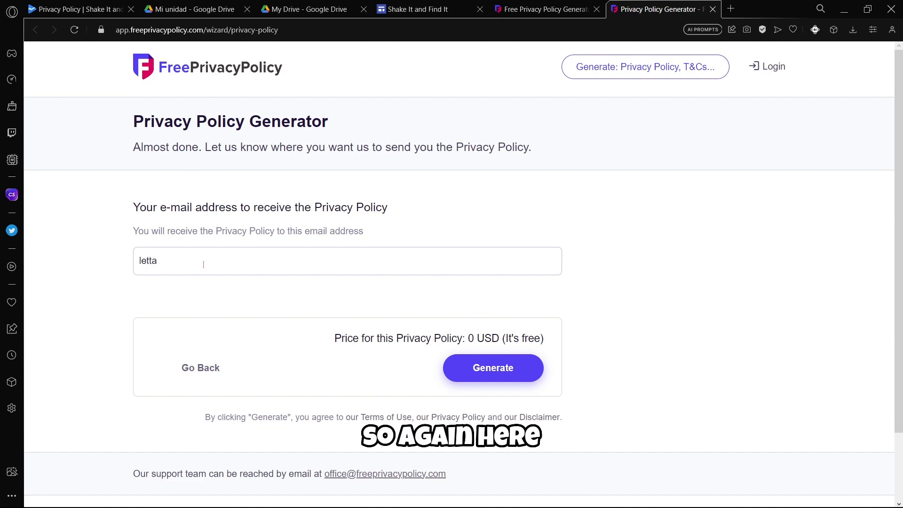
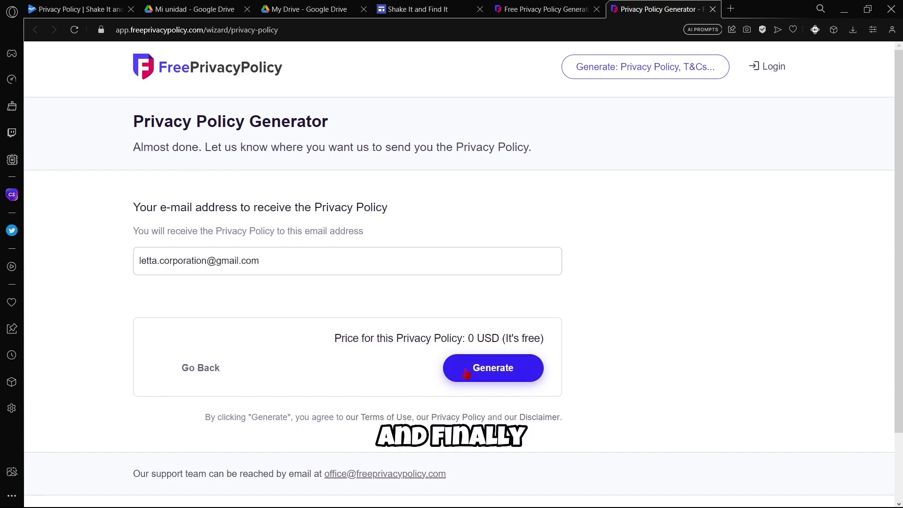
left_click(466, 373)
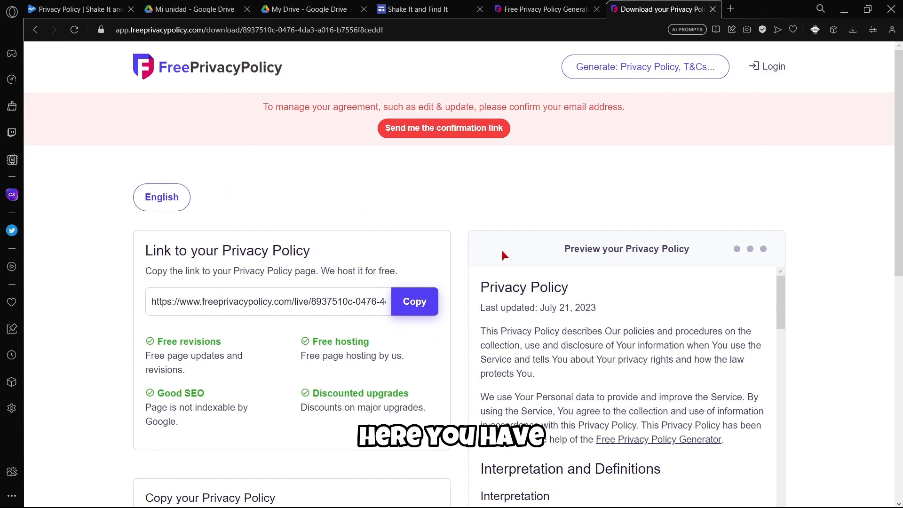
Copy the hosted policy link and paste it into a new browser tab.
scroll(862, 249, "down", 5)
scroll(666, 280, "down", 20)
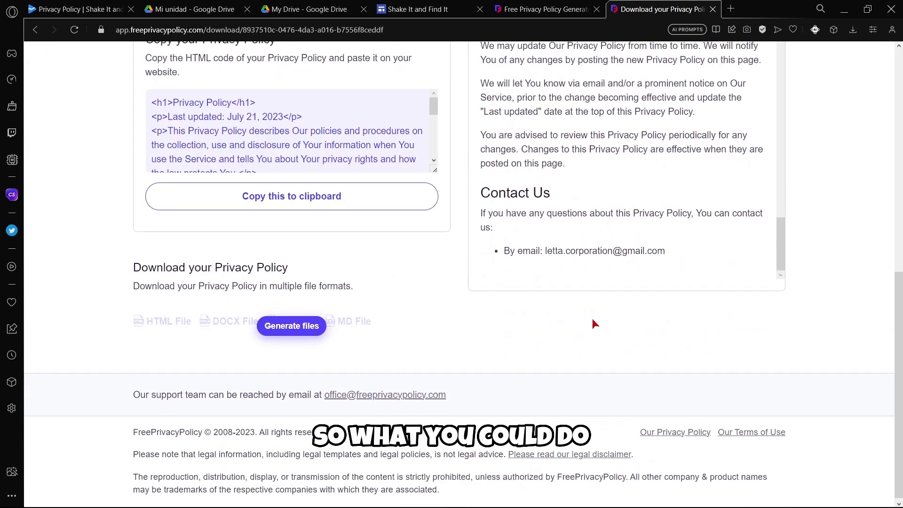
scroll(591, 316, "up", 2)
scroll(616, 282, "down", 1)
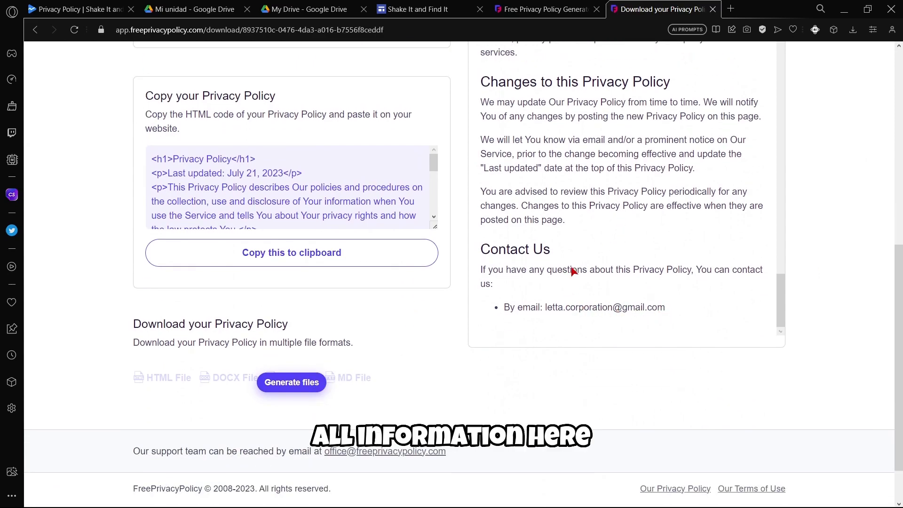
scroll(581, 284, "up", 15)
scroll(791, 295, "up", 7)
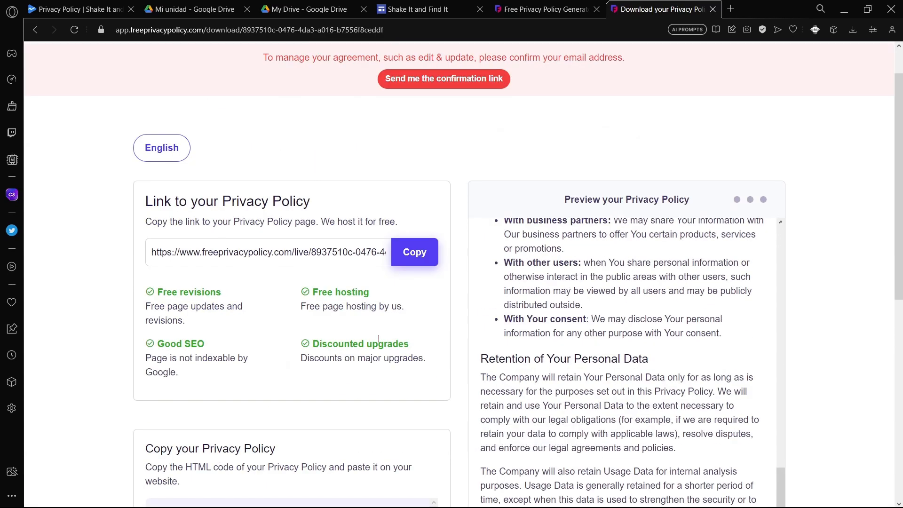
left_click(414, 252)
left_click(731, 9)
key("ctrl+v")
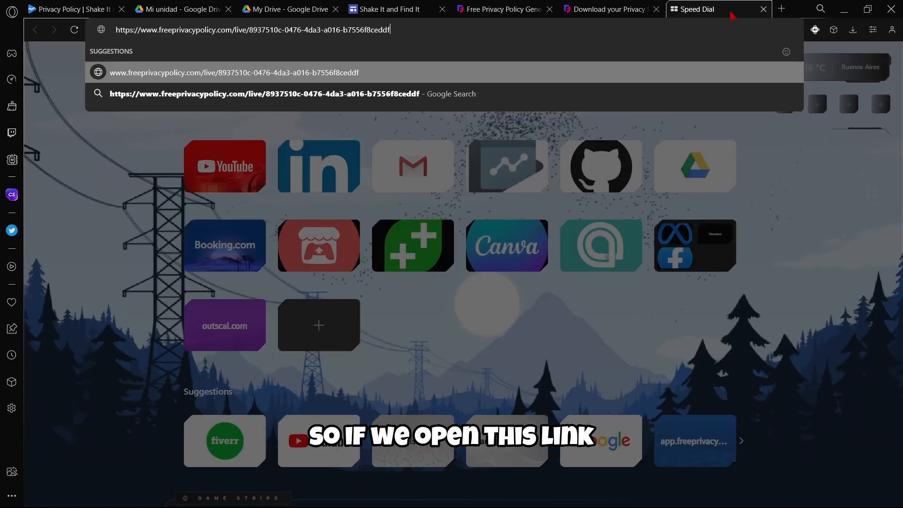
Load and review the hosted 'Privacy Policy for Shake It and Find It' page, then return to Play Console.
key("Return")
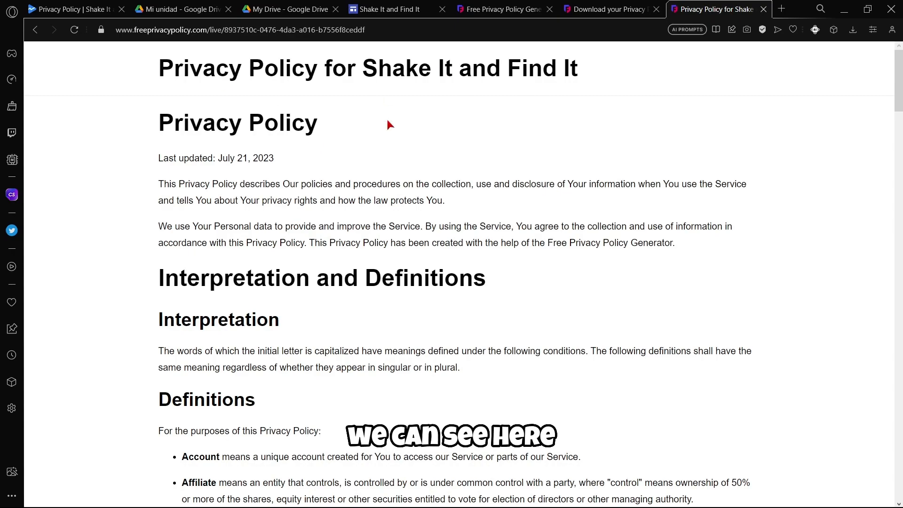
scroll(355, 169, "down", 20)
scroll(354, 172, "down", 4)
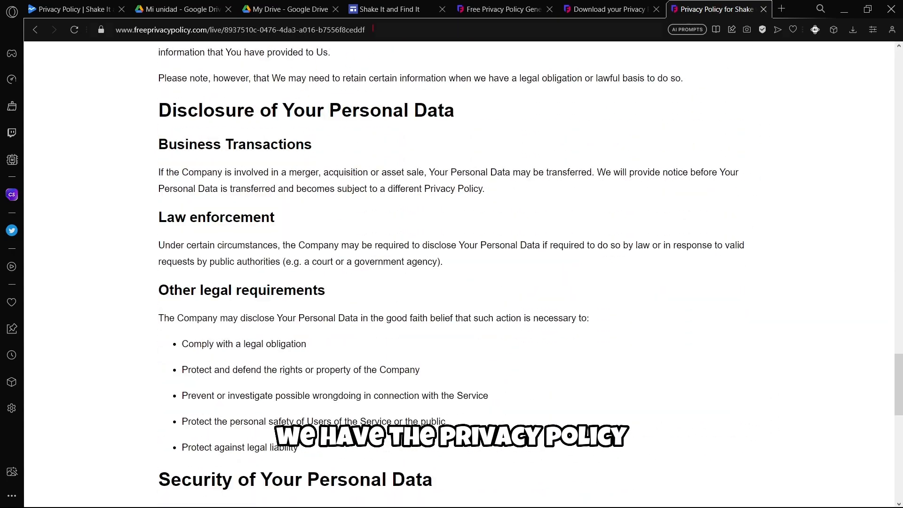
left_click(372, 29)
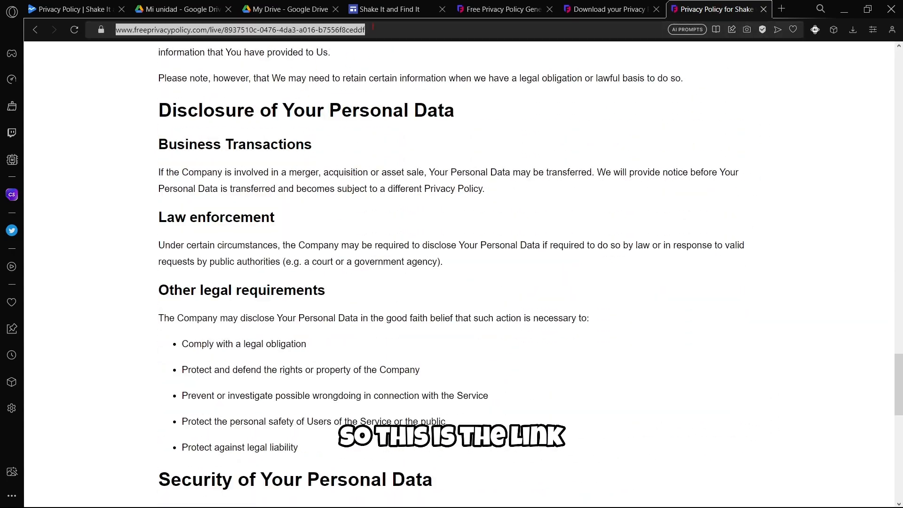
left_click(49, 13)
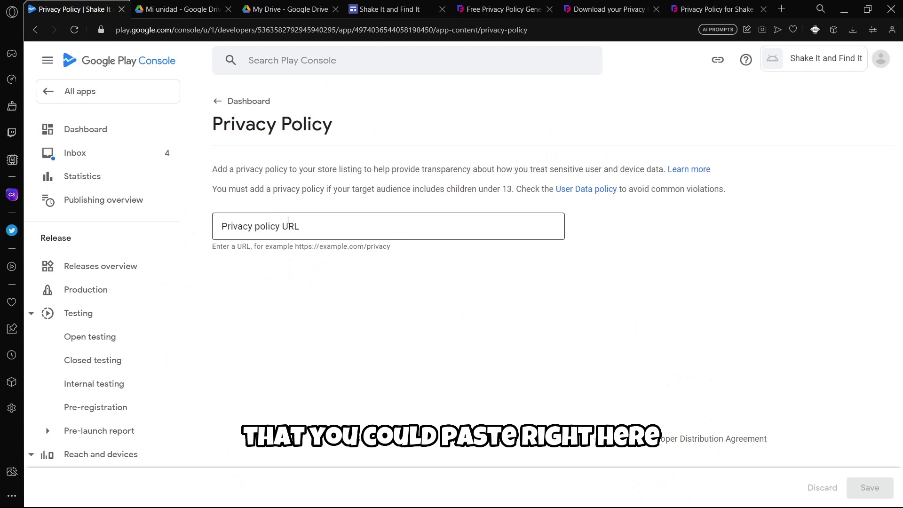
Check My Drive's right-click More menu for Google Sites.
left_click(392, 7)
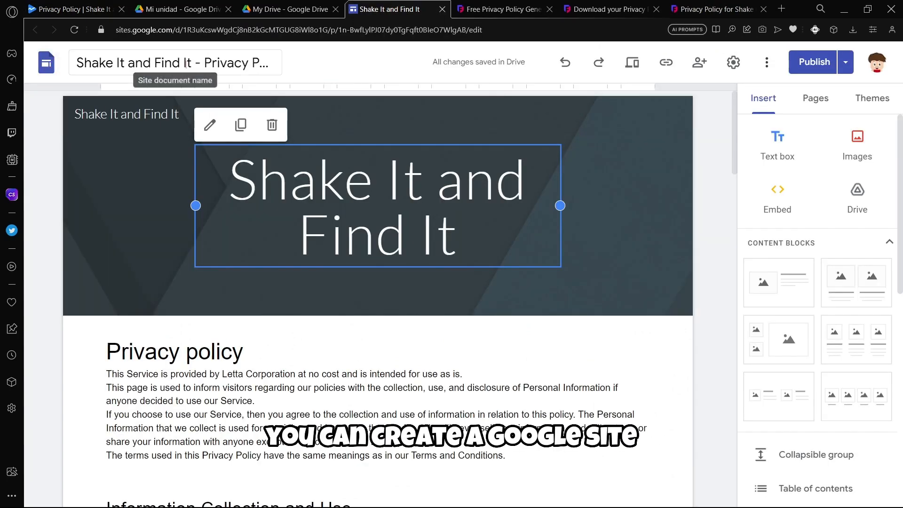
left_click(285, 9)
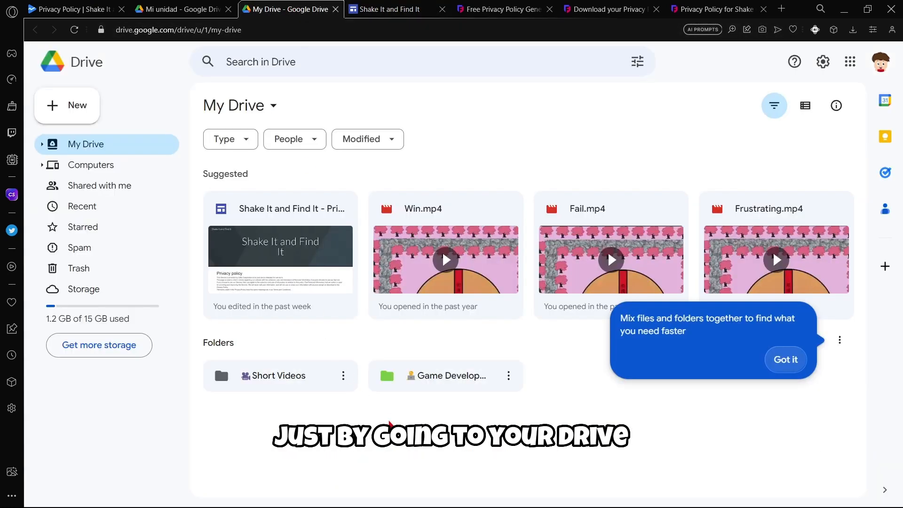
left_click(786, 359)
right_click(407, 447)
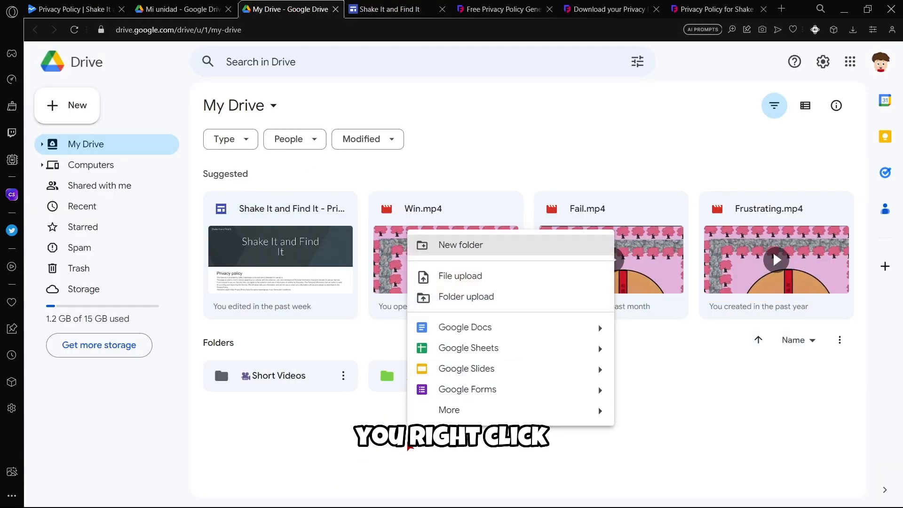
mouse_move(459, 413)
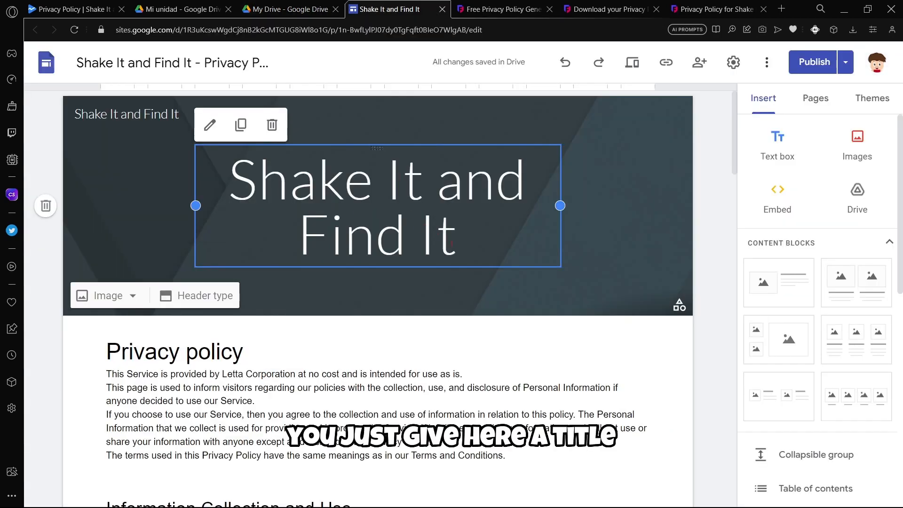
Review the privacy policy site's pending changes in the Google Sites editor.
left_click_drag(452, 244, 263, 193)
left_click(294, 223)
left_click(115, 120)
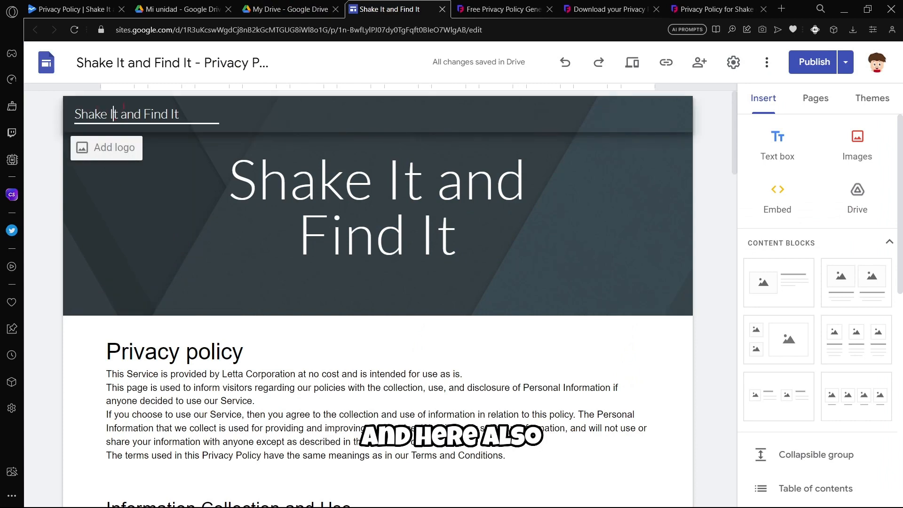
scroll(154, 268, "down", 3)
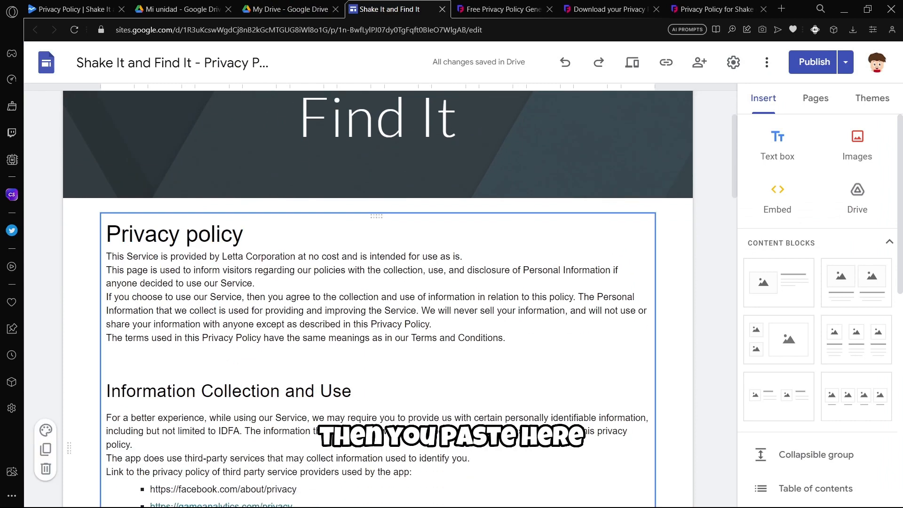
left_click(807, 70)
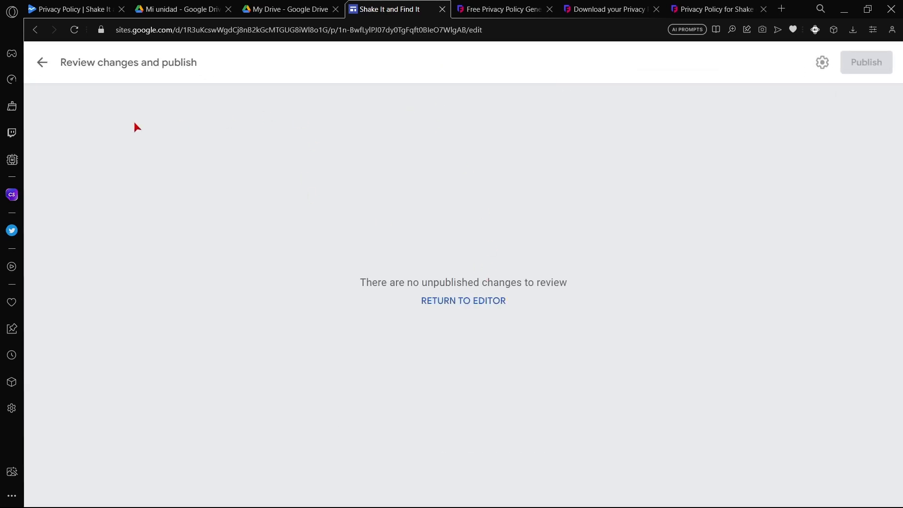
left_click(42, 64)
View the published site sites.google.com/view/shakeitandfinditpolicy and copy its URL to Play Console.
left_click(845, 66)
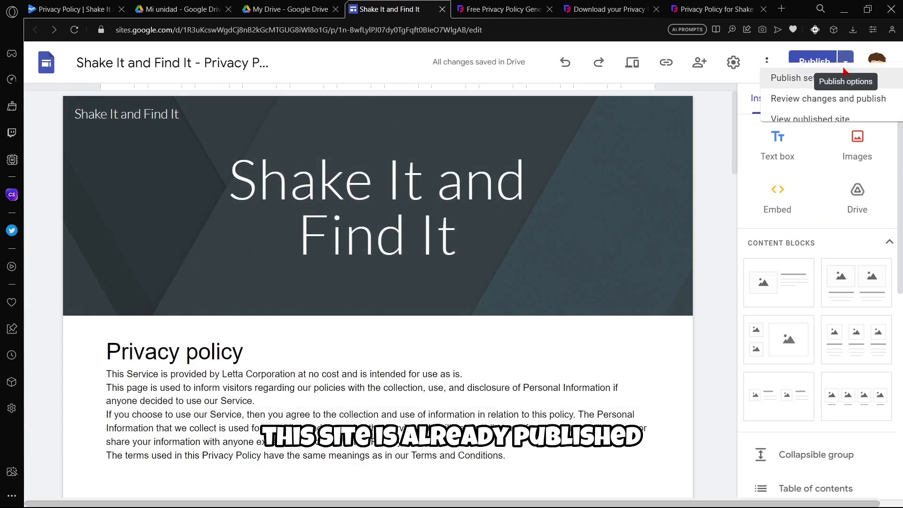
left_click(743, 131)
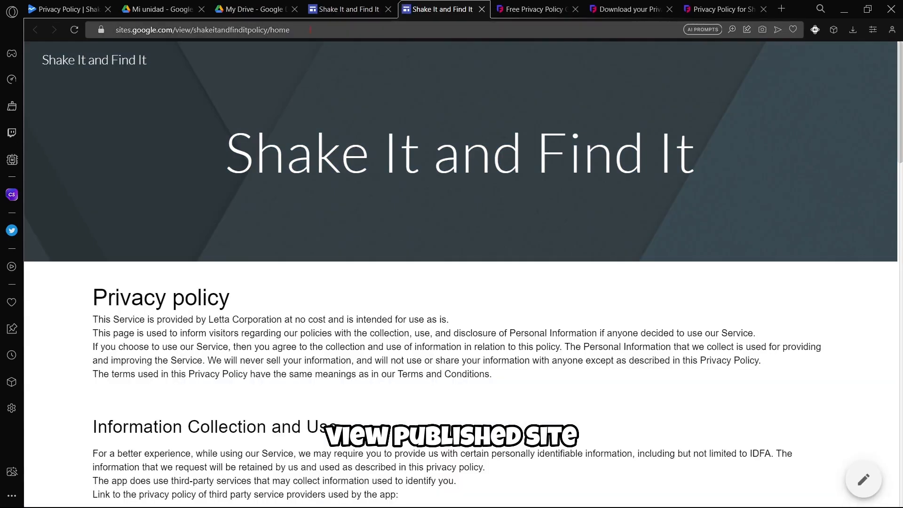
left_click(309, 29)
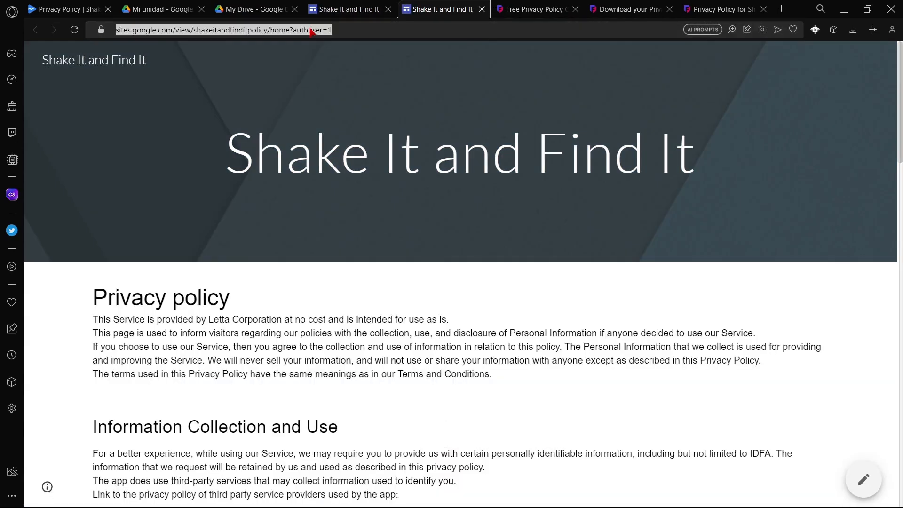
key("ctrl+c")
left_click(66, 9)
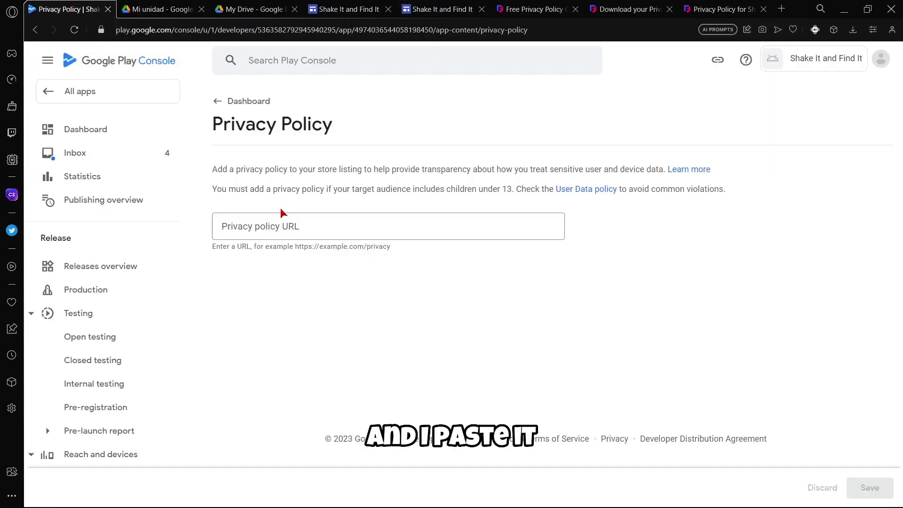
Paste the Google Sites page address into the Privacy policy URL field.
left_click(287, 225)
key("ctrl+v")
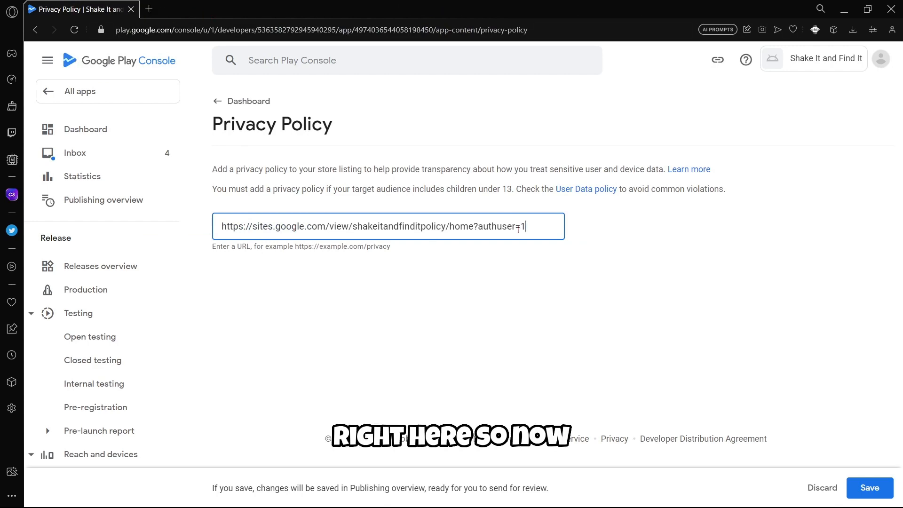
left_click_drag(534, 228, 156, 209)
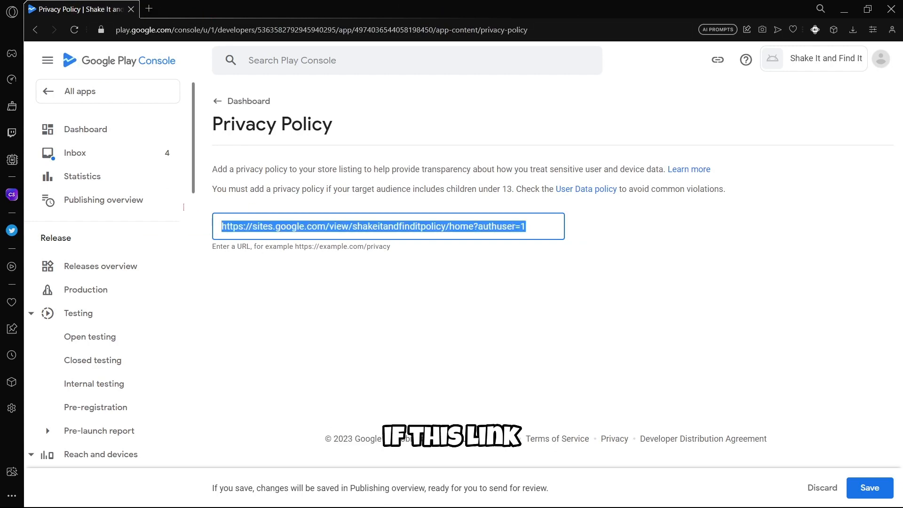
Check that the policy page loads in a new browser tab, then save the URL.
left_click(149, 9)
key("ctrl+v")
key("Return")
scroll(288, 145, "down", 15)
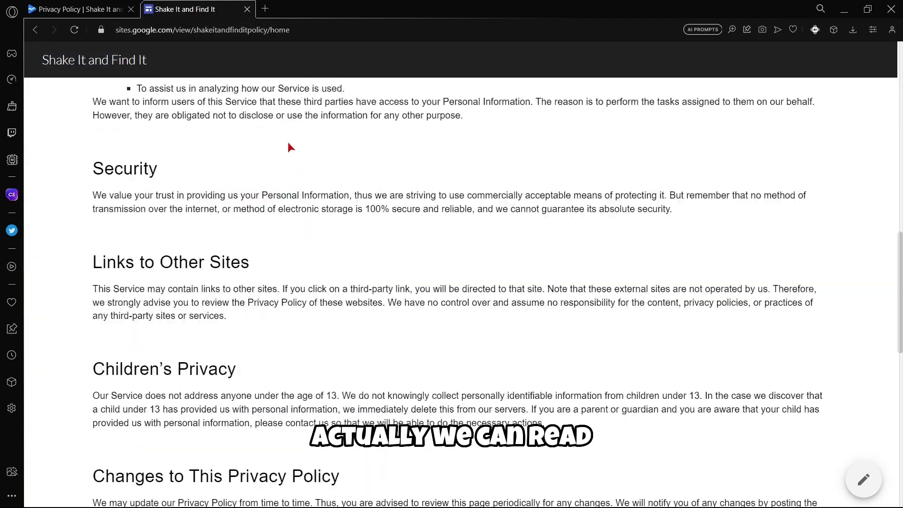
scroll(306, 207, "up", 15)
scroll(346, 263, "up", 3)
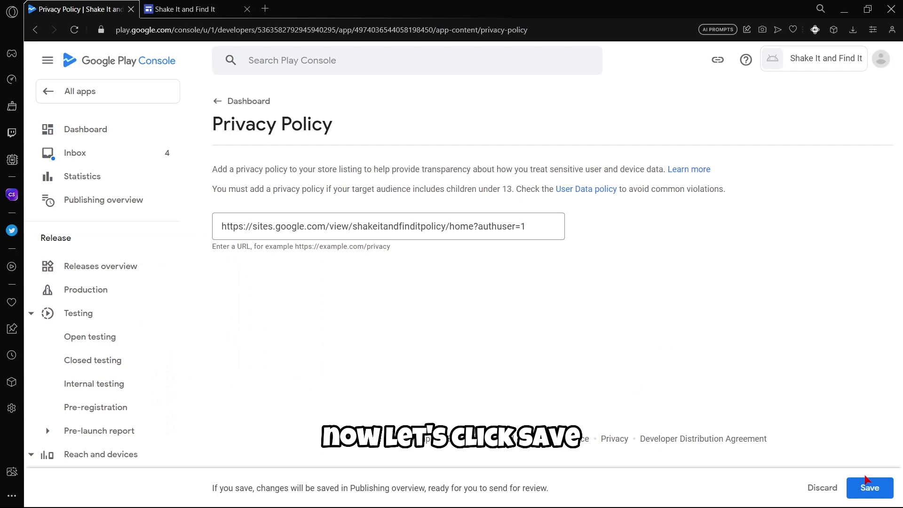
left_click(866, 478)
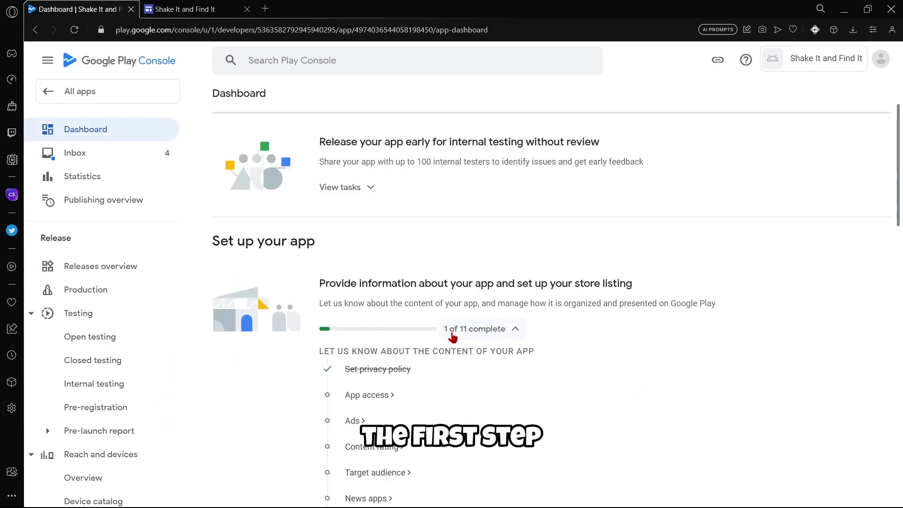
Declare on App access that all functionality is available without access restrictions, and save.
left_click(372, 395)
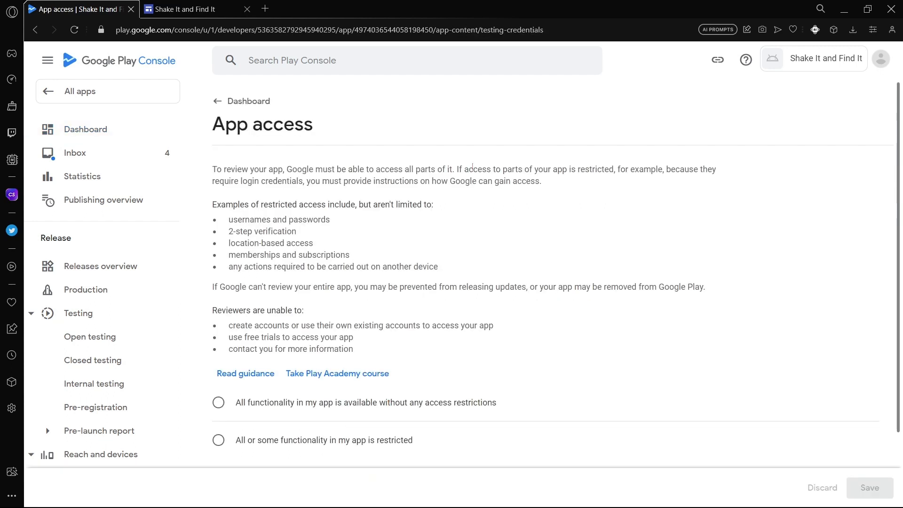
left_click_drag(457, 169, 535, 182)
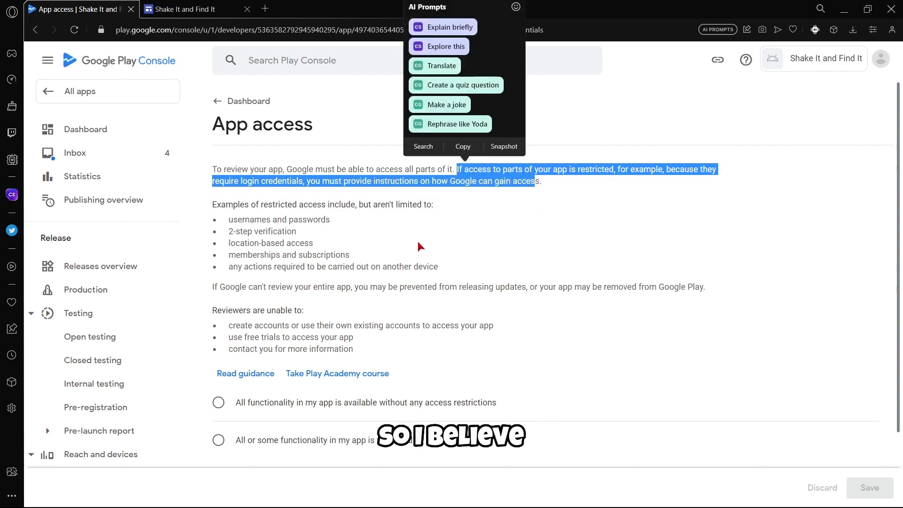
left_click(370, 208)
scroll(369, 207, "down", 2)
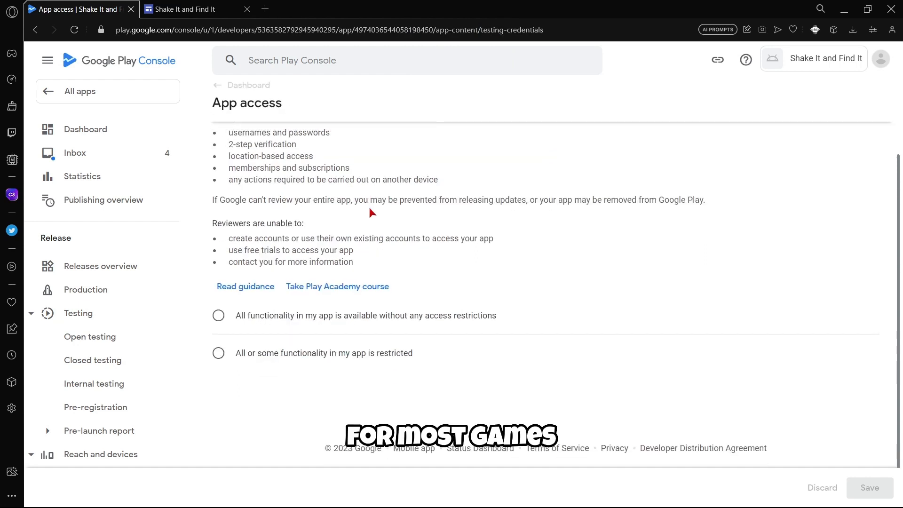
left_click(216, 321)
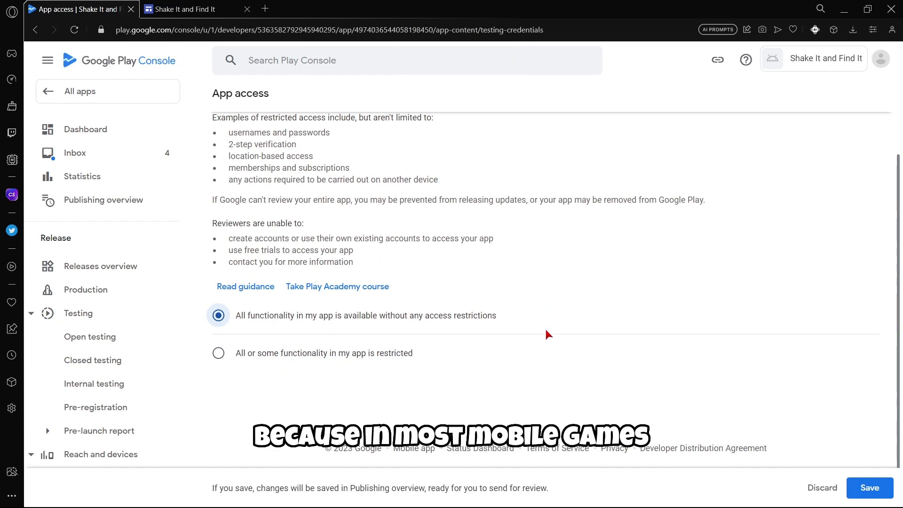
scroll(545, 326, "up", 2)
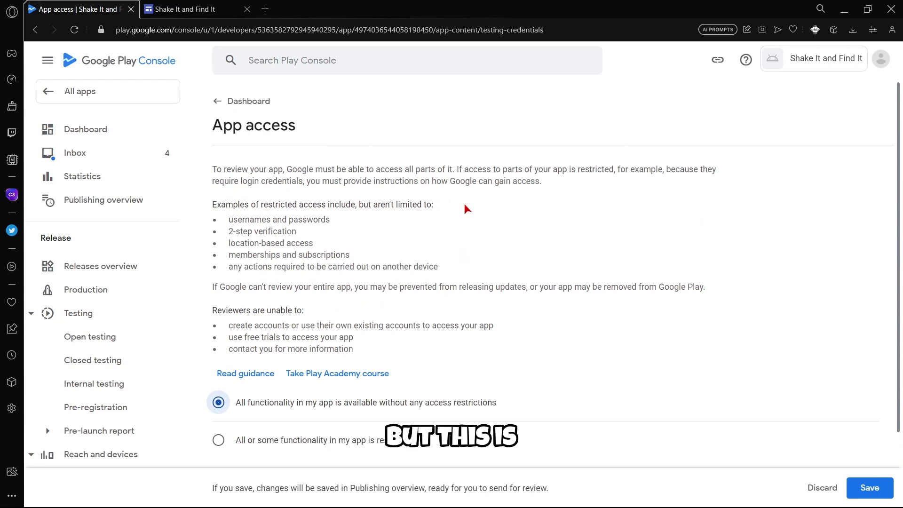
scroll(461, 205, "down", 3)
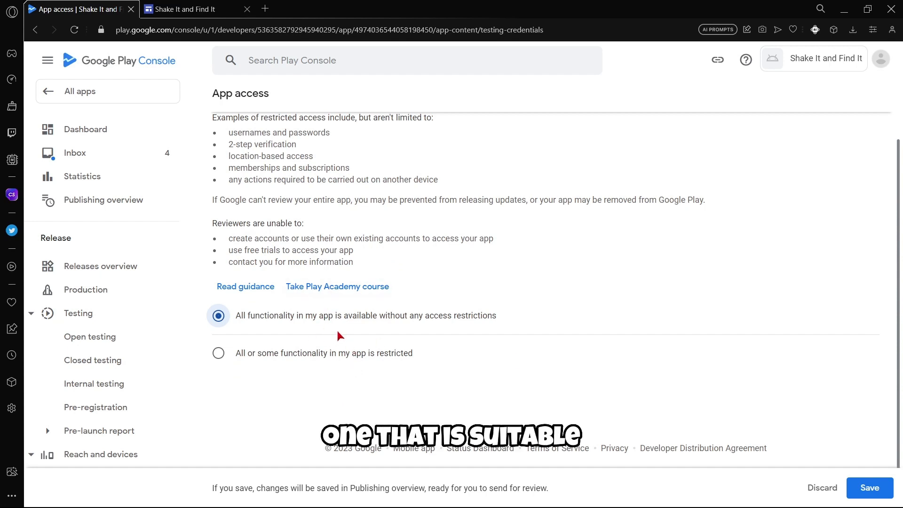
left_click(855, 489)
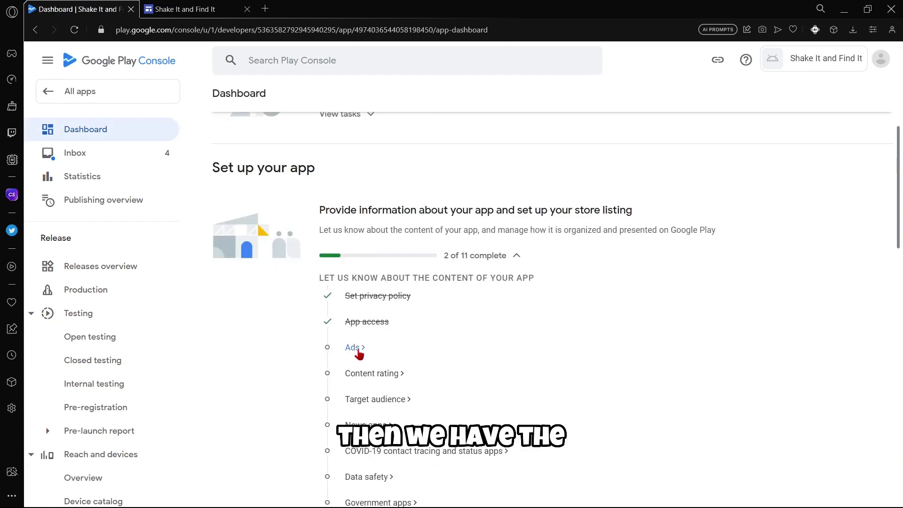
Declare 'No, my app does not contain ads' on the Ads page and save.
left_click(353, 347)
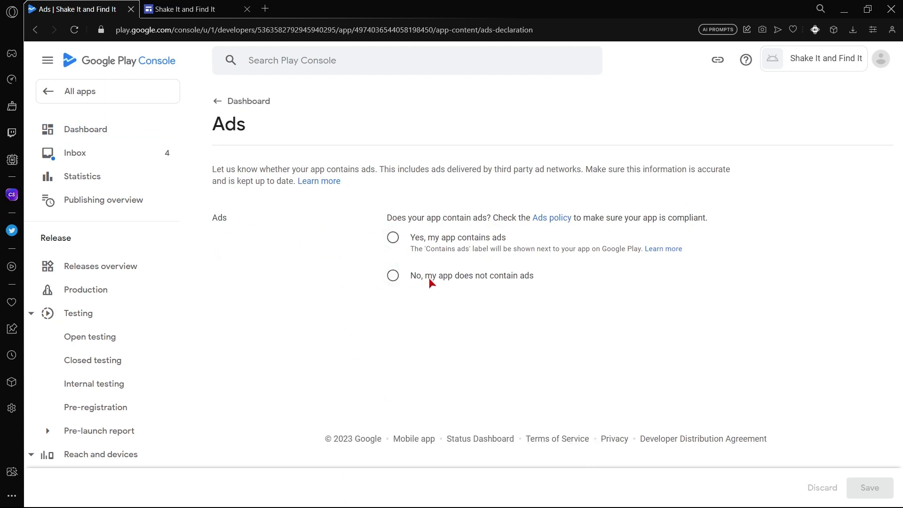
left_click(394, 275)
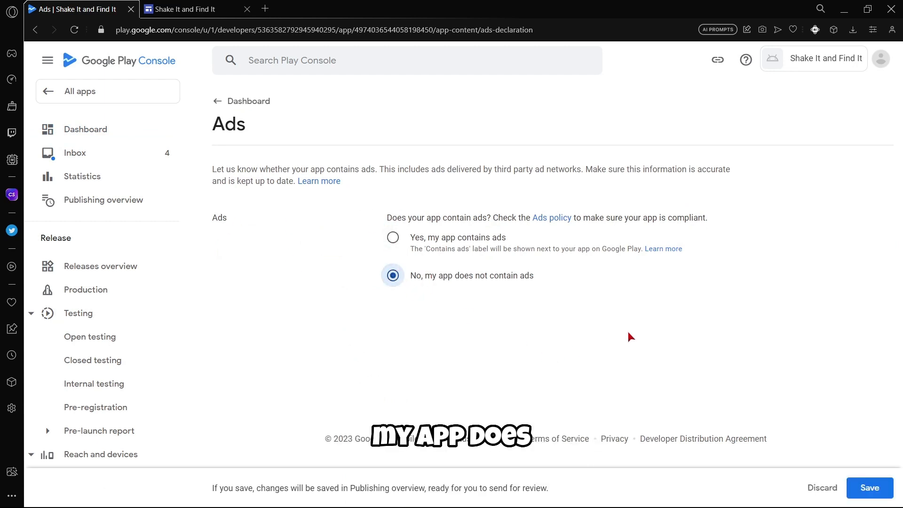
left_click(865, 488)
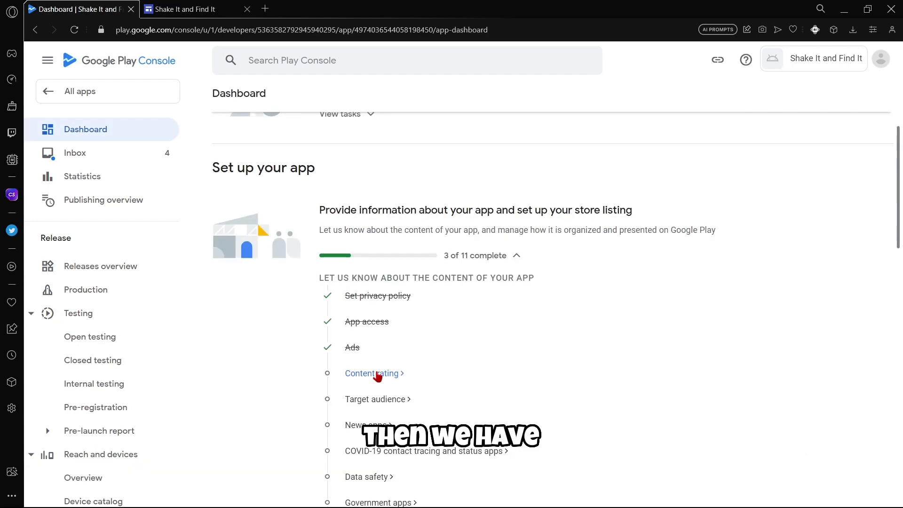
Enter the contact email in Content ratings, choose the Game category, and continue to the questionnaire.
left_click(377, 374)
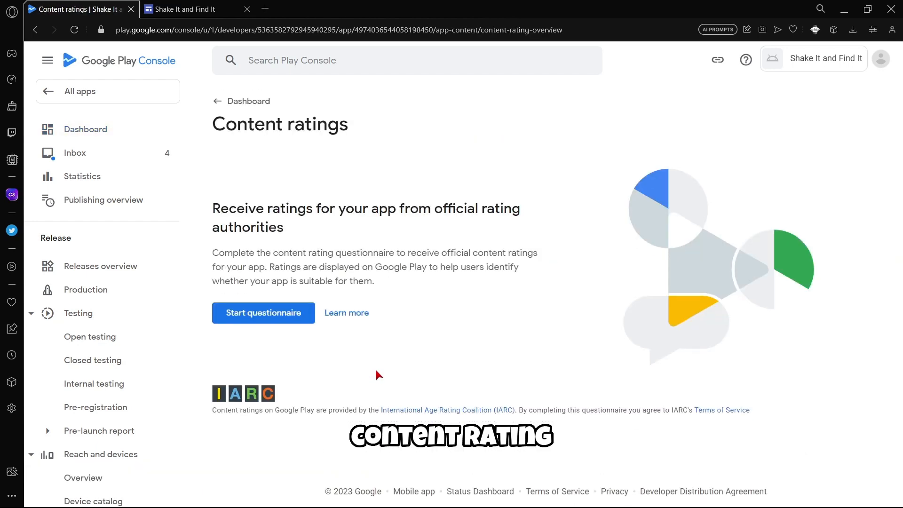
left_click(268, 314)
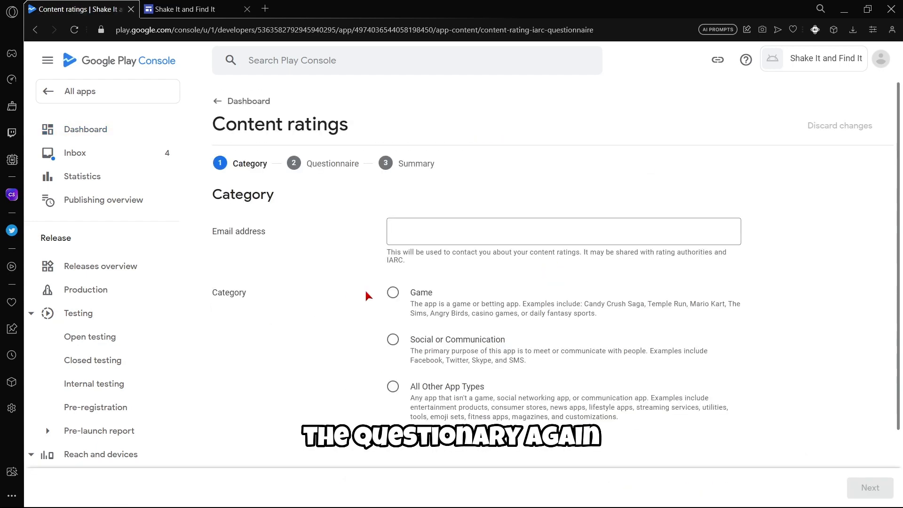
left_click(412, 236)
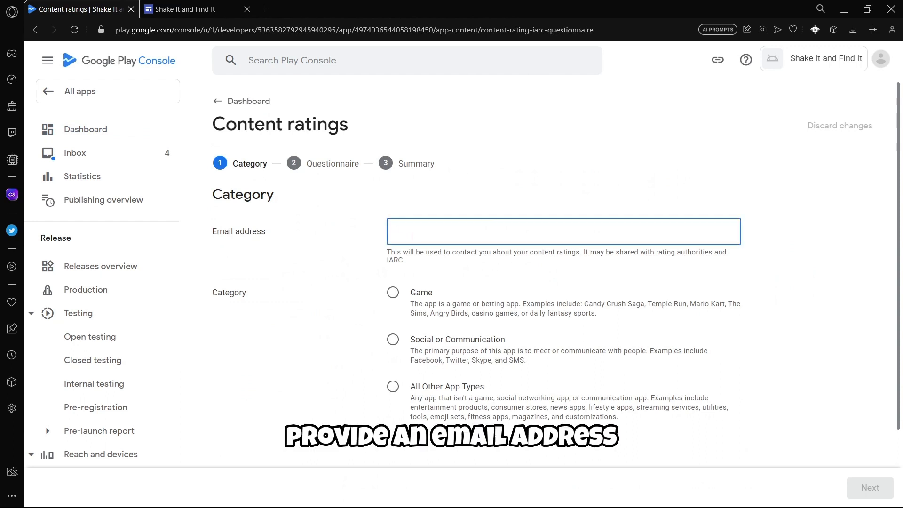
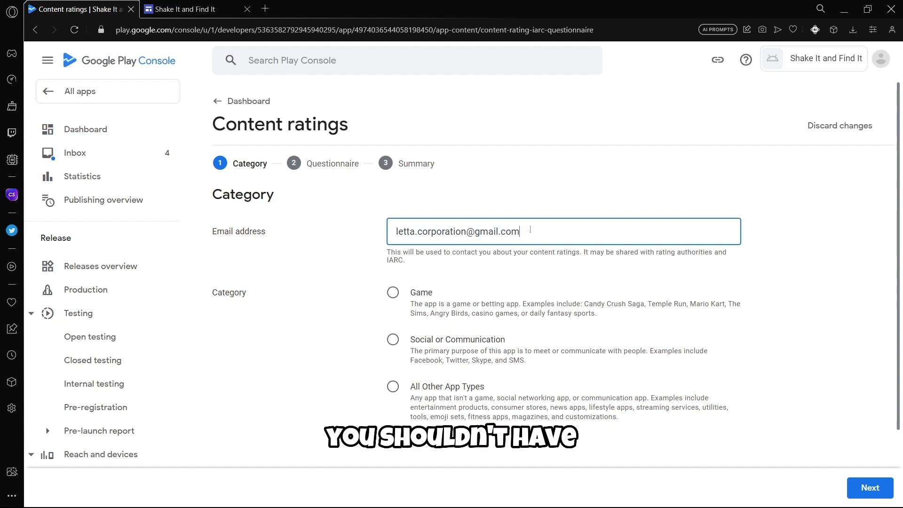
left_click_drag(530, 230, 395, 232)
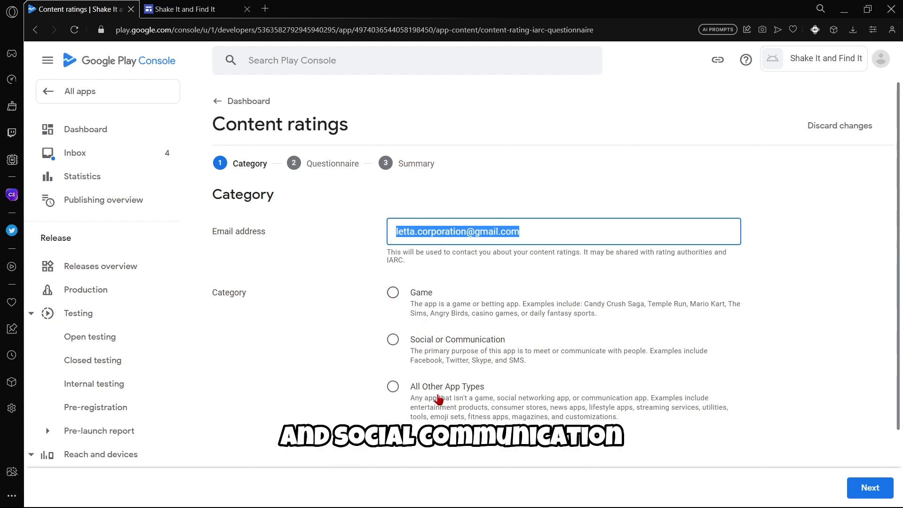
left_click(414, 290)
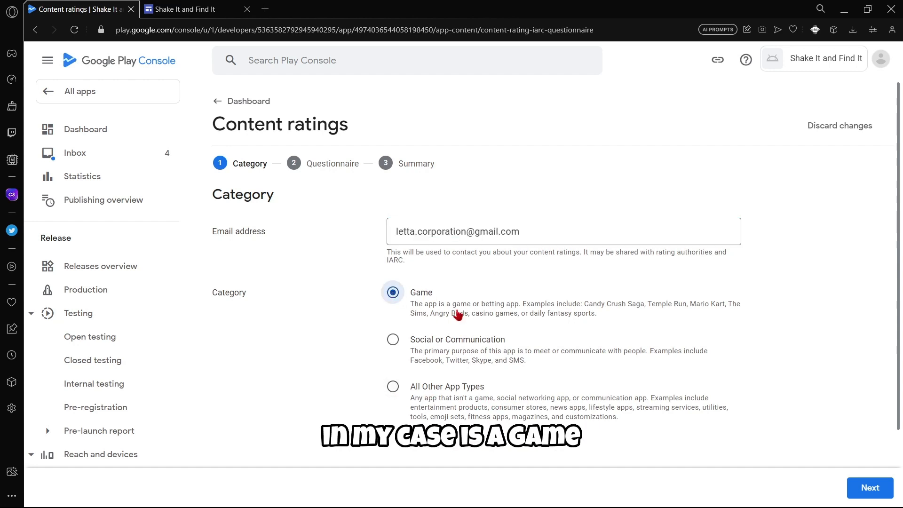
left_click(864, 485)
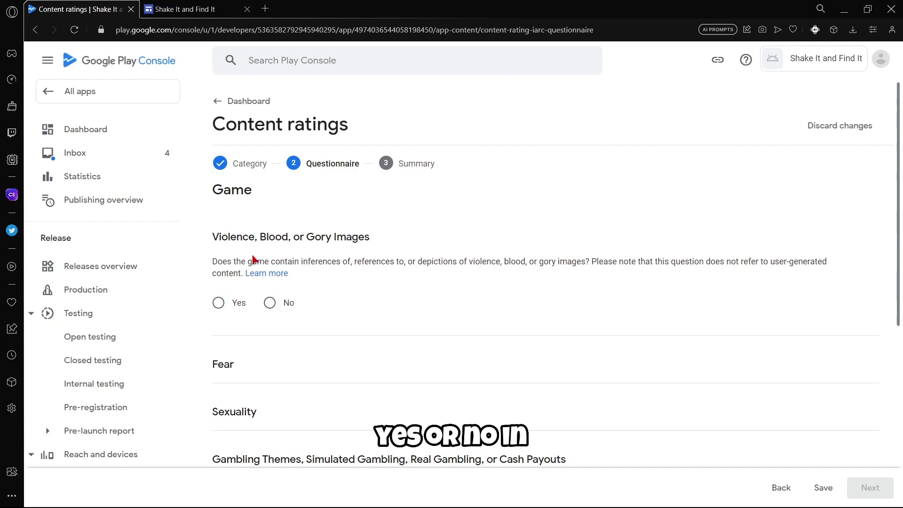
Answer No on violence, fear, sexual content, gambling, language, substances and crude humor.
left_click(269, 302)
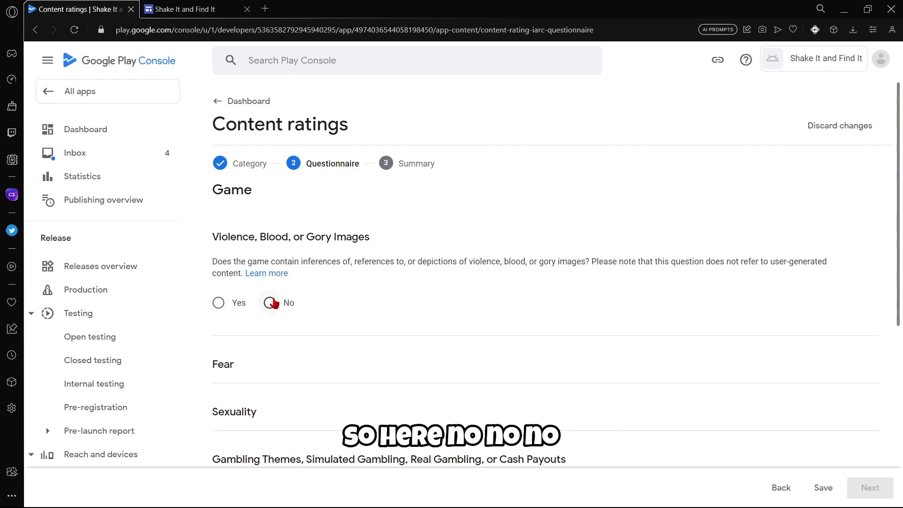
scroll(269, 303, "down", 2)
left_click(269, 346)
scroll(268, 351, "down", 3)
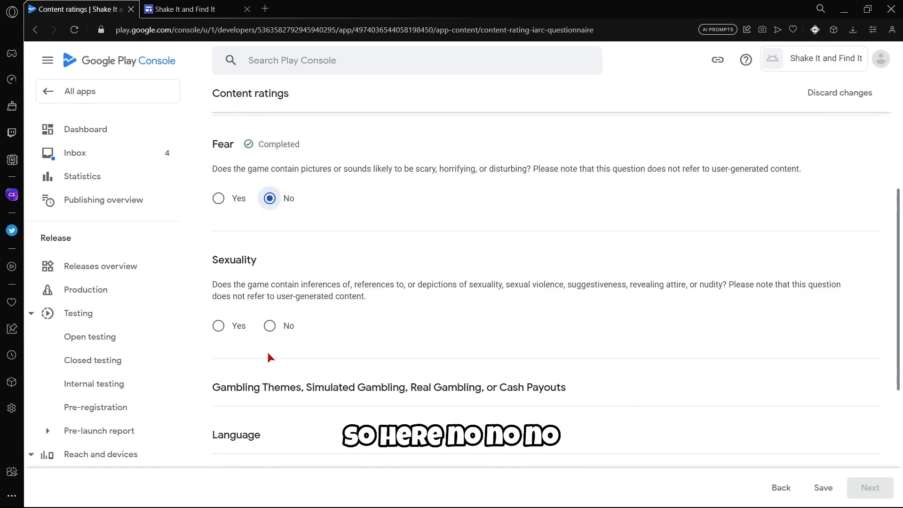
left_click(269, 325)
scroll(269, 327, "down", 3)
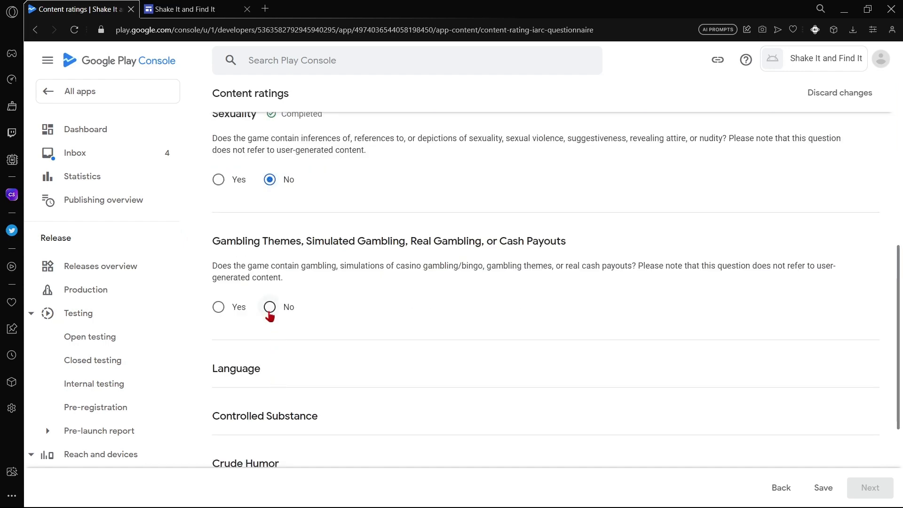
left_click(269, 307)
left_click(270, 422)
scroll(279, 401, "down", 3)
left_click(270, 392)
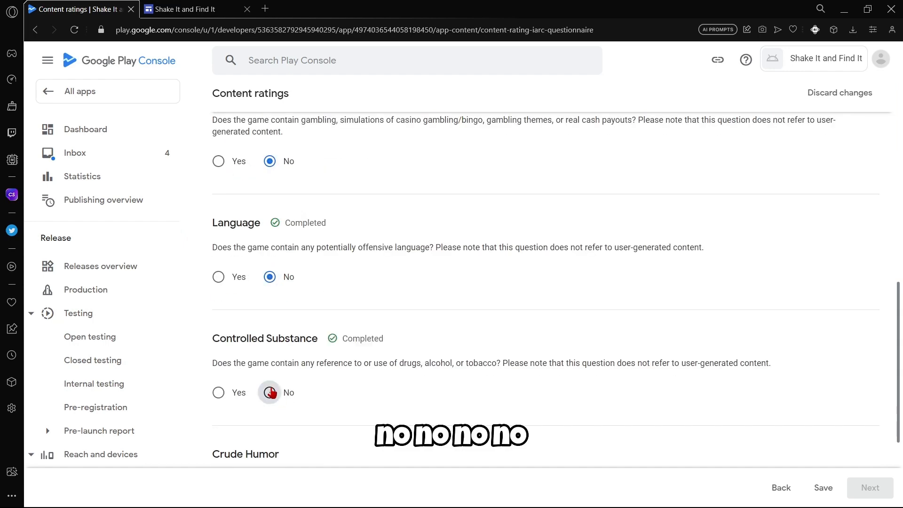
scroll(270, 376, "down", 3)
left_click(270, 373)
scroll(272, 372, "down", 2)
scroll(273, 372, "down", 2)
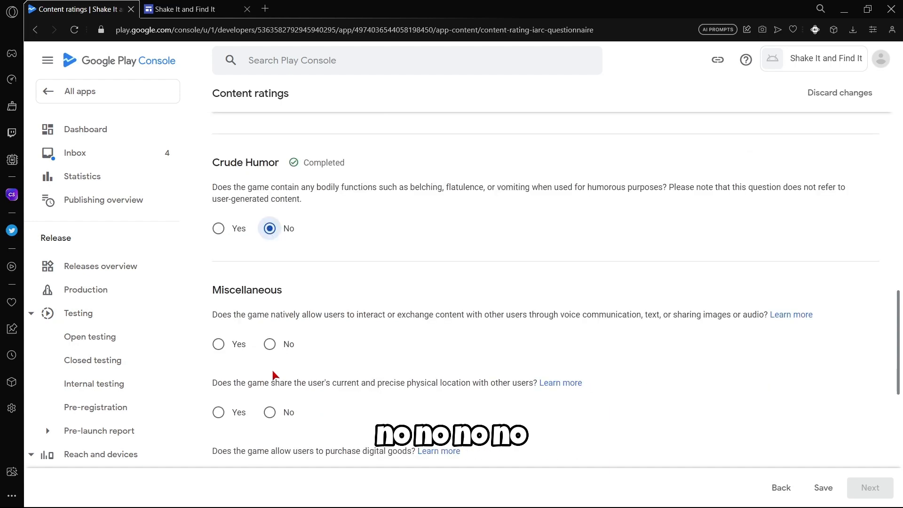
Answer No on user interaction, location sharing, digital purchases, Nazi symbols, criminal techniques and terrorism.
left_click(271, 346)
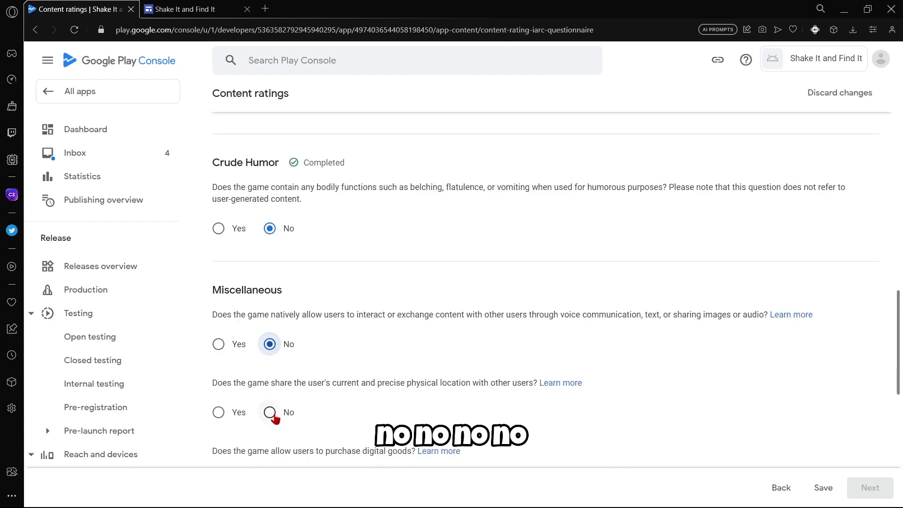
left_click(271, 413)
scroll(283, 403, "down", 2)
left_click(281, 404)
scroll(282, 403, "down", 4)
left_click(270, 328)
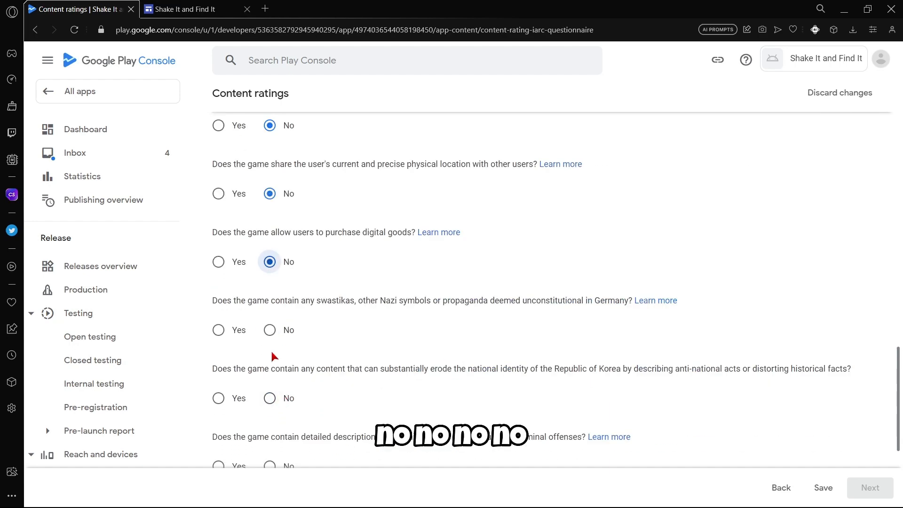
left_click(271, 398)
scroll(271, 397, "down", 2)
left_click(270, 395)
scroll(273, 395, "down", 2)
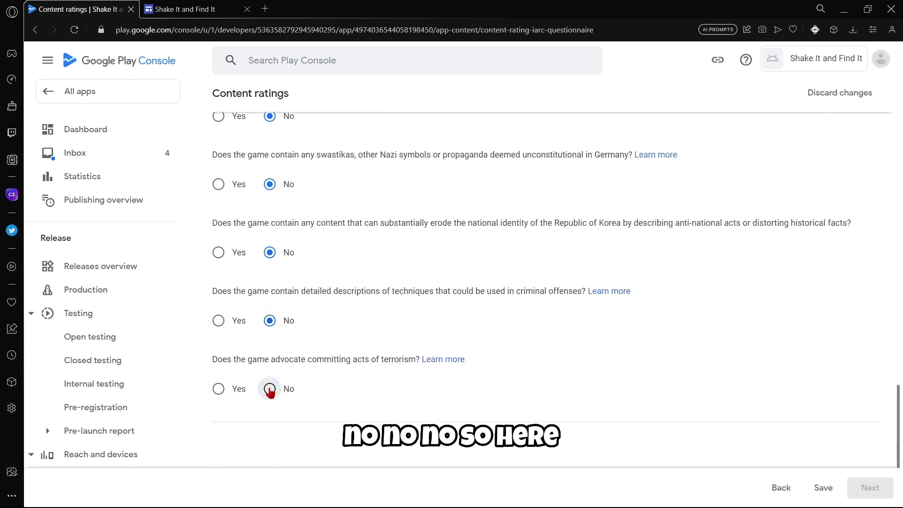
left_click(270, 389)
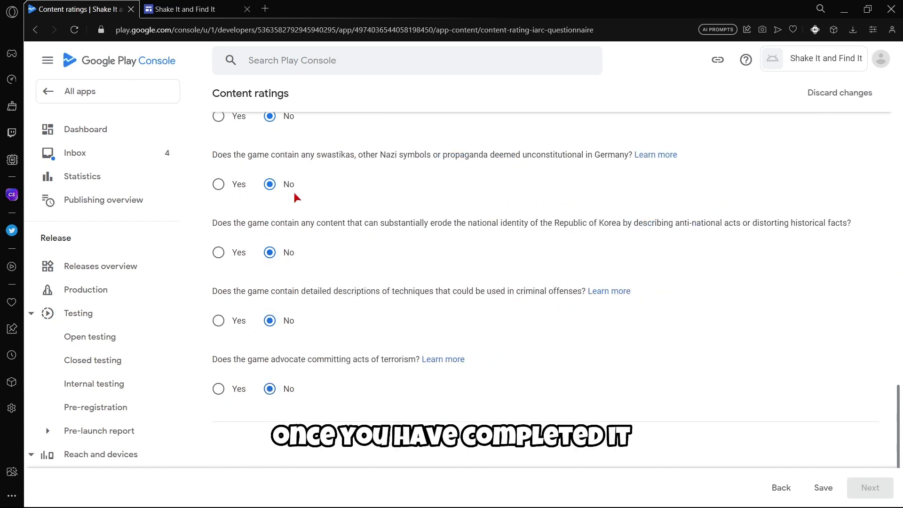
Save the questionnaire and the calculated ratings summary (PEGI 3, Rated for 3+).
left_click(822, 489)
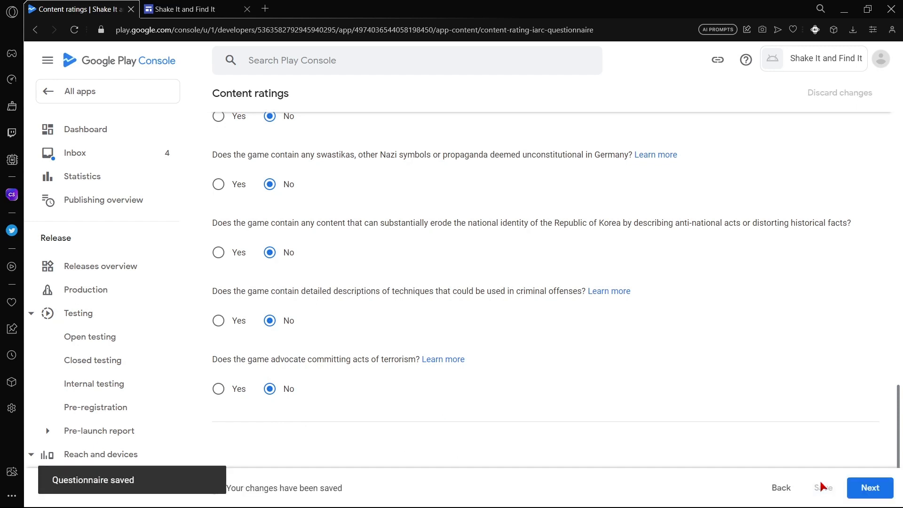
left_click(863, 487)
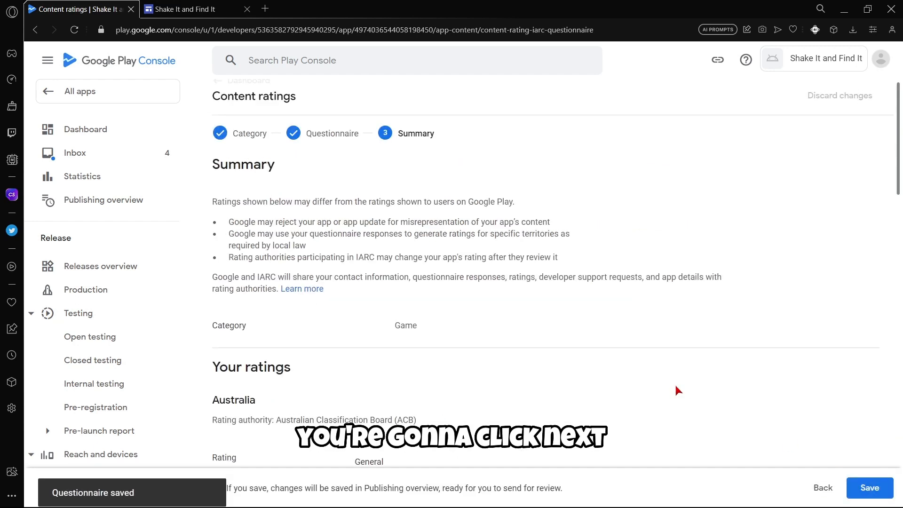
scroll(588, 300, "down", 10)
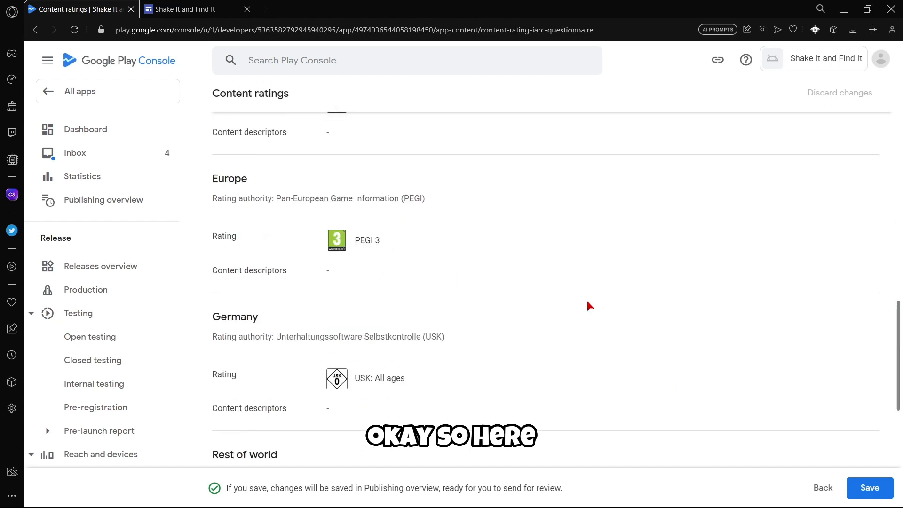
left_click(842, 489)
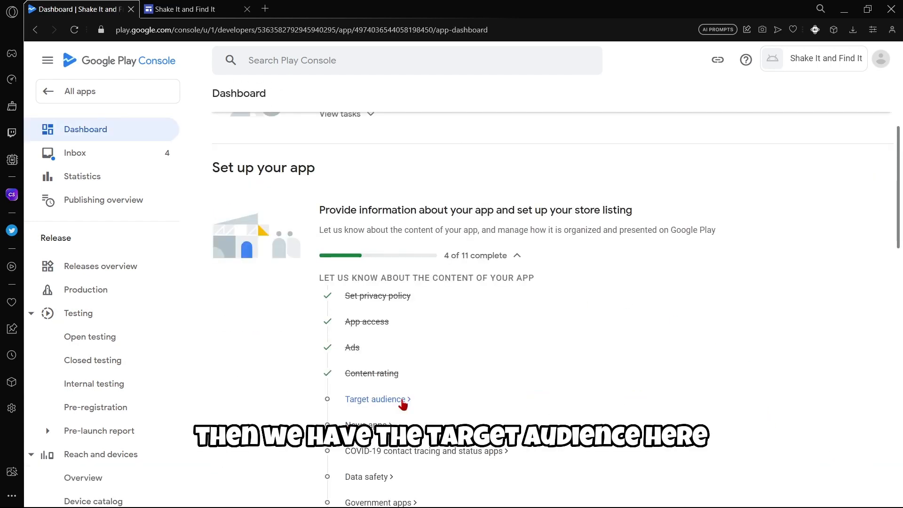
Set Target audience age groups to 16-17 and 18 and over, leaving 13-15 unticked.
left_click(374, 399)
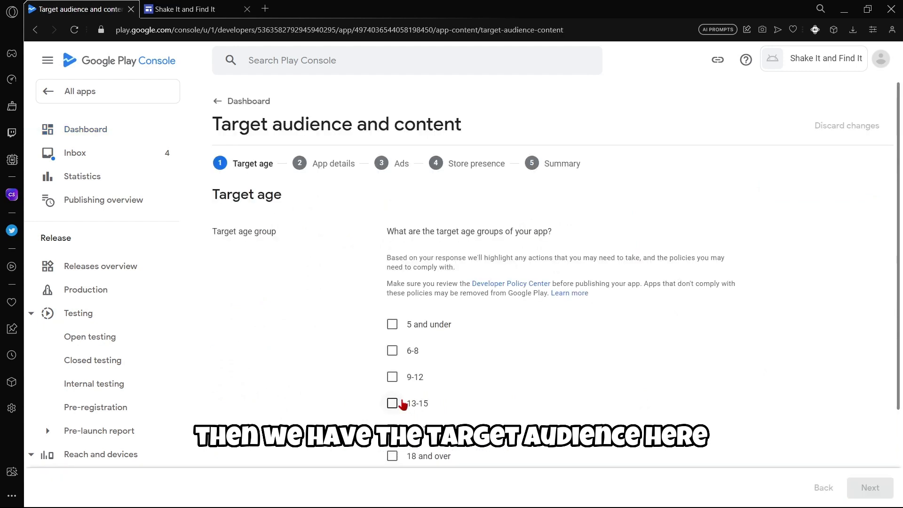
scroll(579, 391, "down", 2)
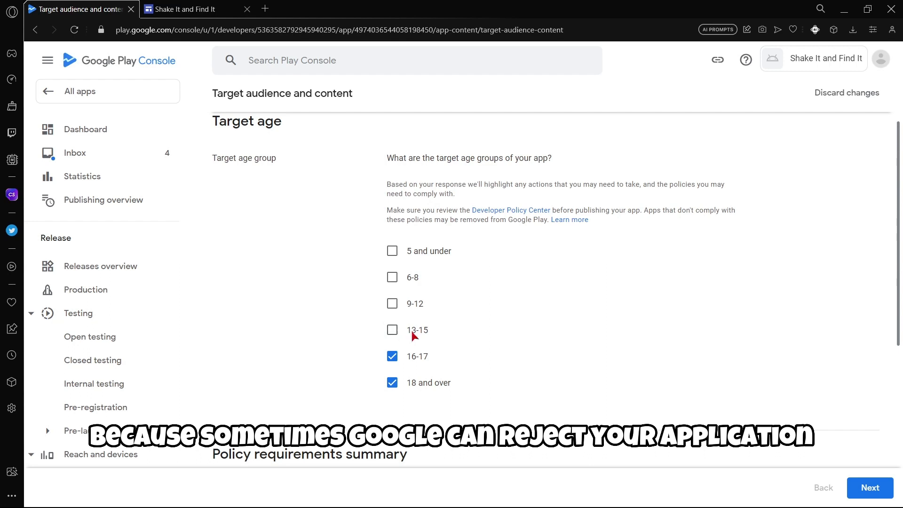
left_click(396, 333)
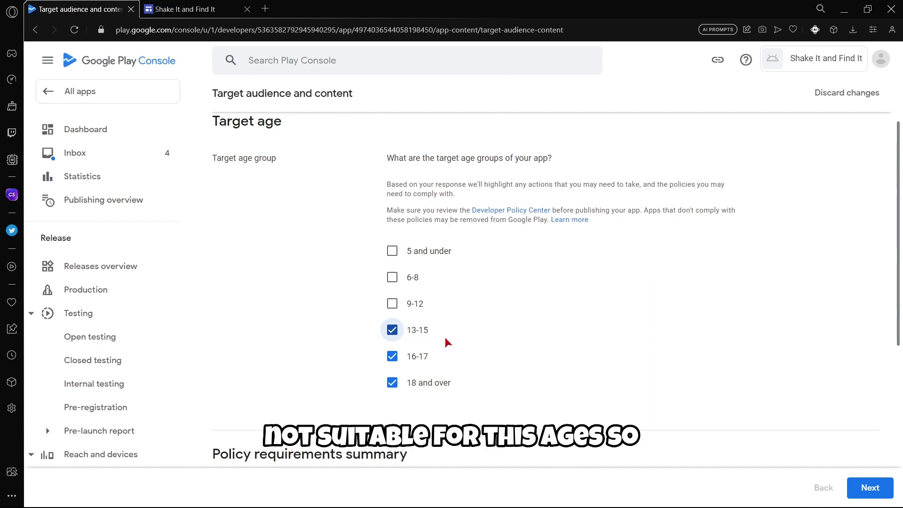
left_click(391, 334)
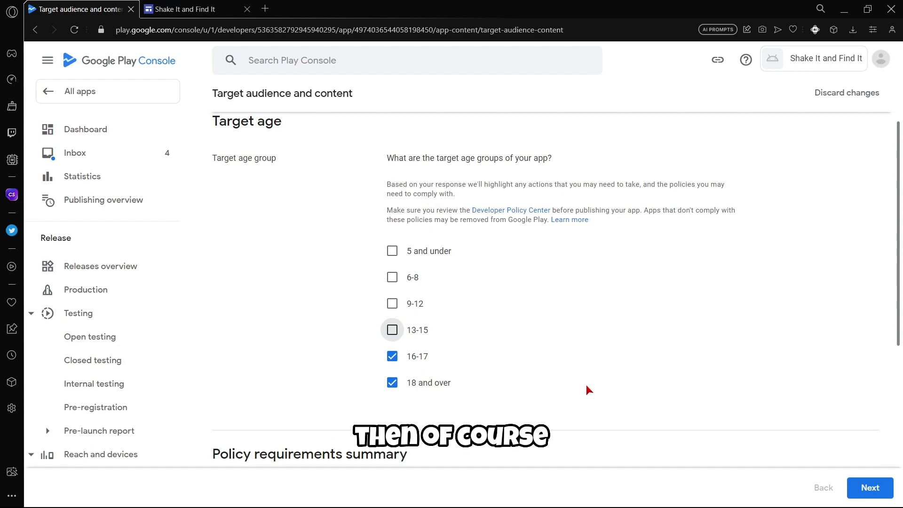
scroll(585, 382, "down", 4)
left_click(870, 488)
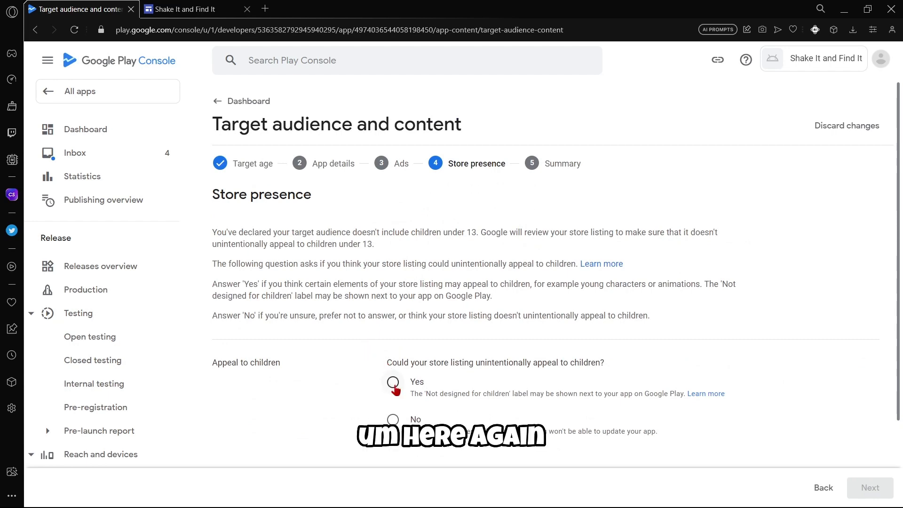
Answer Yes to whether the listing could appeal to children and save Target audience.
scroll(348, 353, "down", 2)
left_click(390, 309)
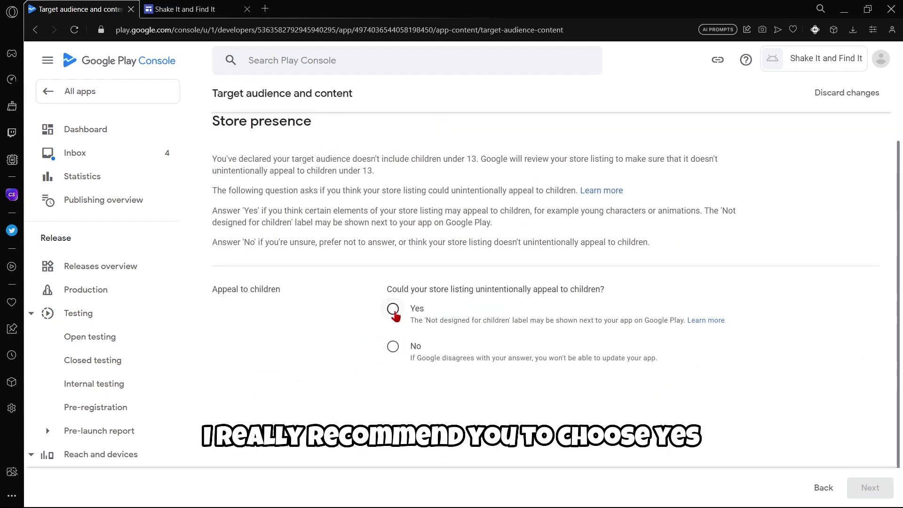
scroll(368, 334, "up", 2)
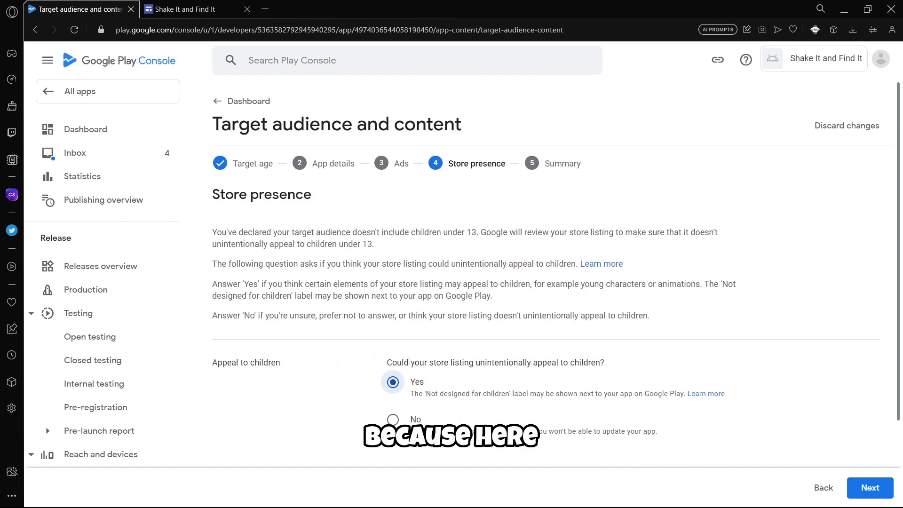
scroll(409, 362, "down", 2)
left_click_drag(411, 362, 659, 365)
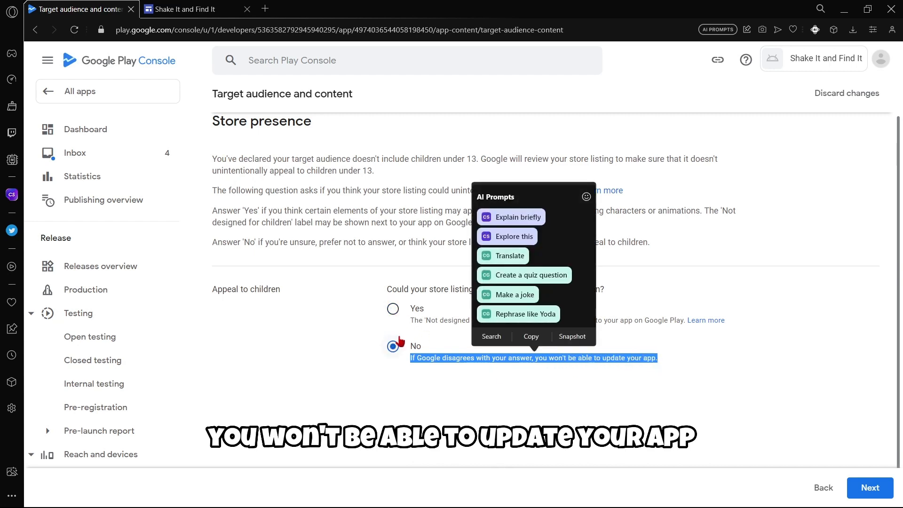
left_click(392, 309)
scroll(388, 368, "up", 2)
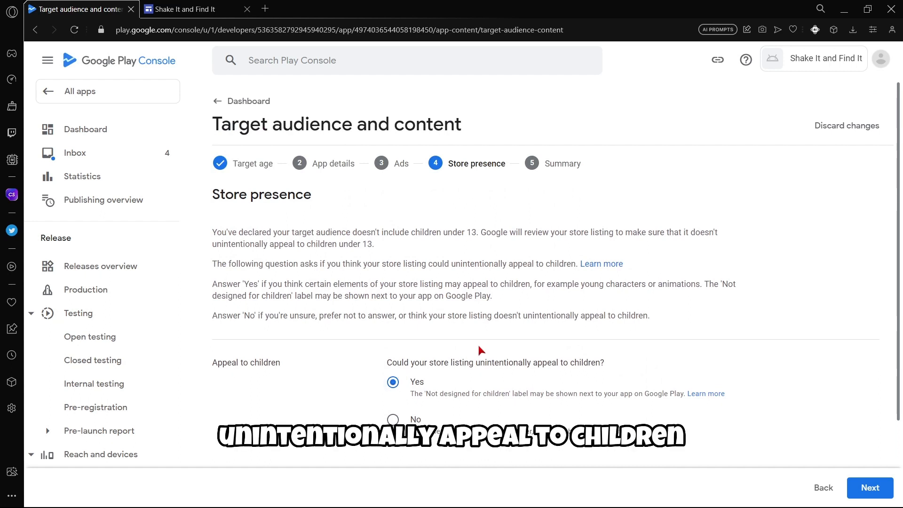
left_click_drag(426, 394, 659, 401)
left_click(271, 314)
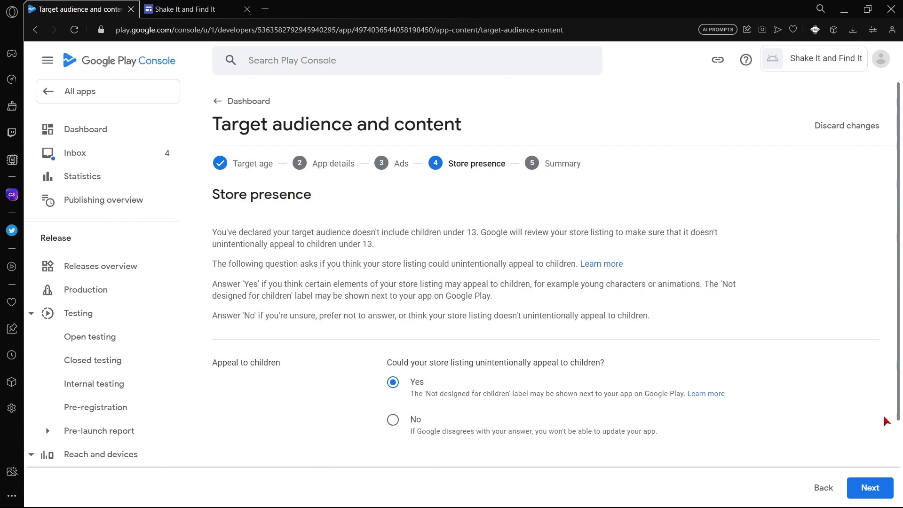
left_click(870, 488)
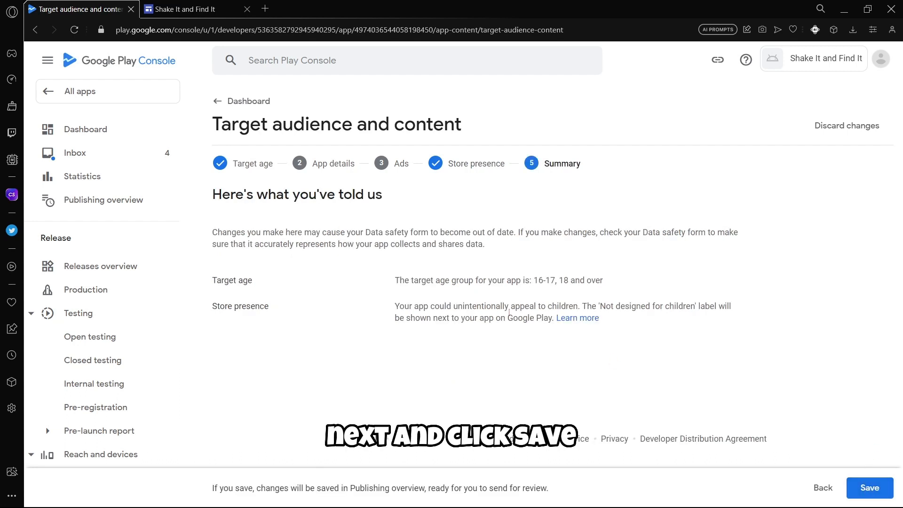
left_click(869, 488)
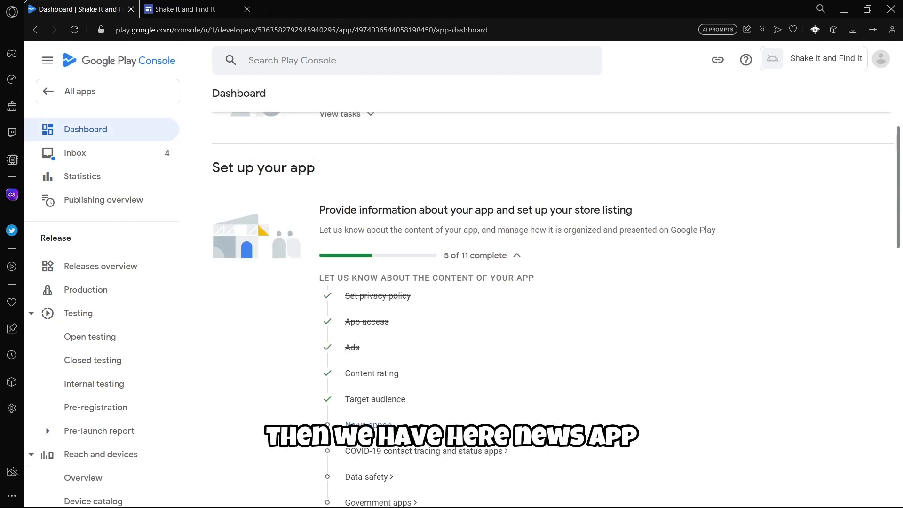
Declare on News apps that the app is not a news app.
left_click(366, 425)
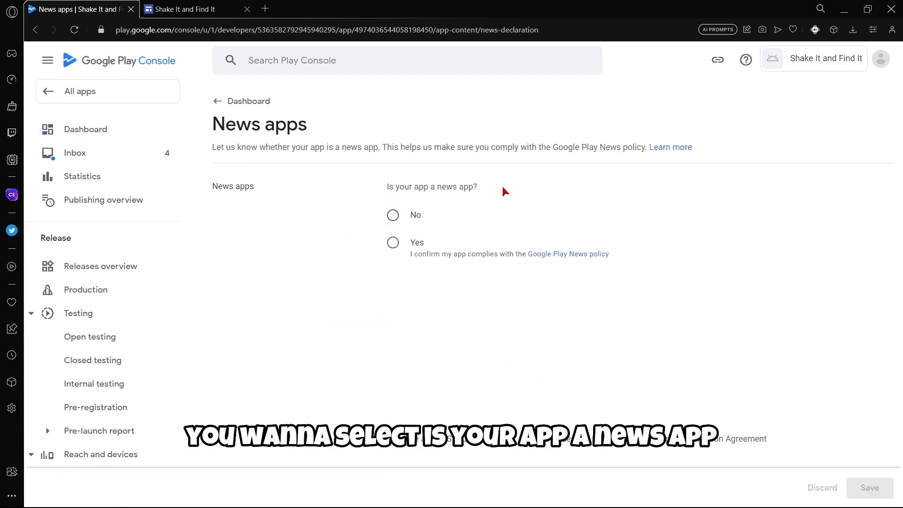
left_click(392, 215)
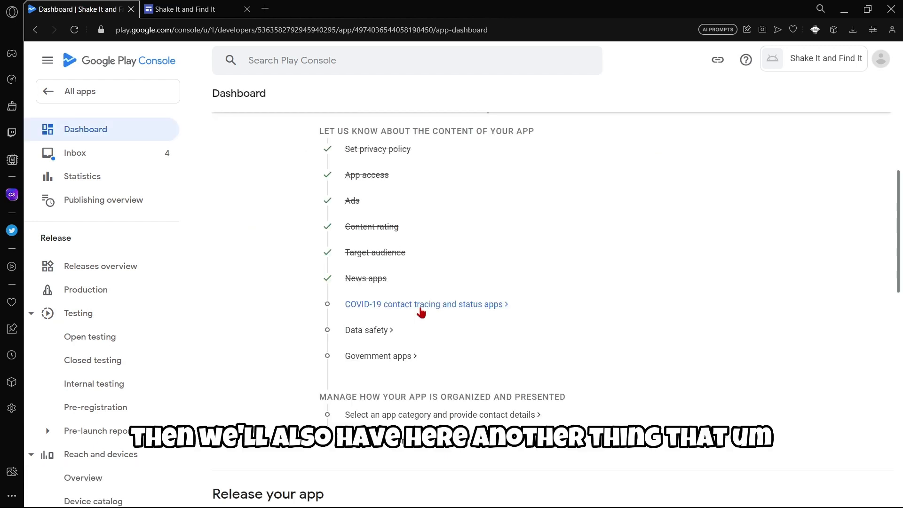
left_click(421, 306)
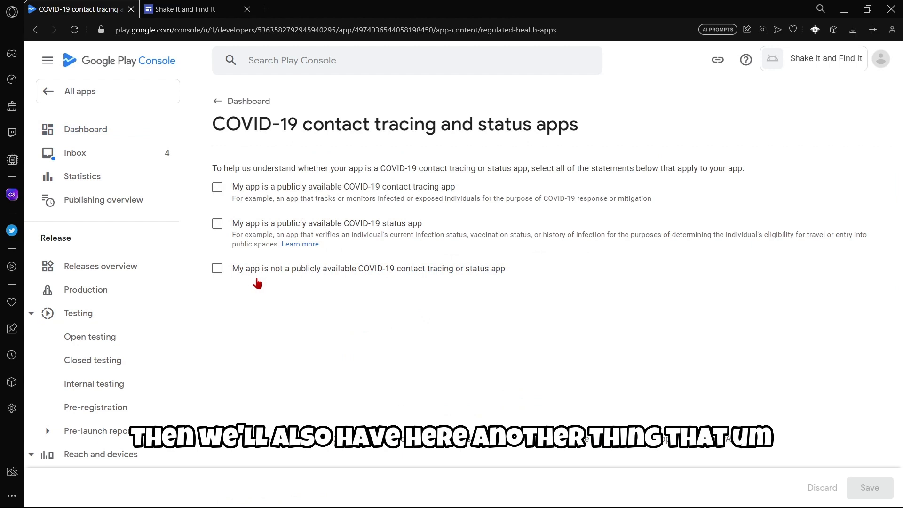
Declare the app is not a publicly available COVID-19 contact tracing or status app, and save.
left_click(217, 269)
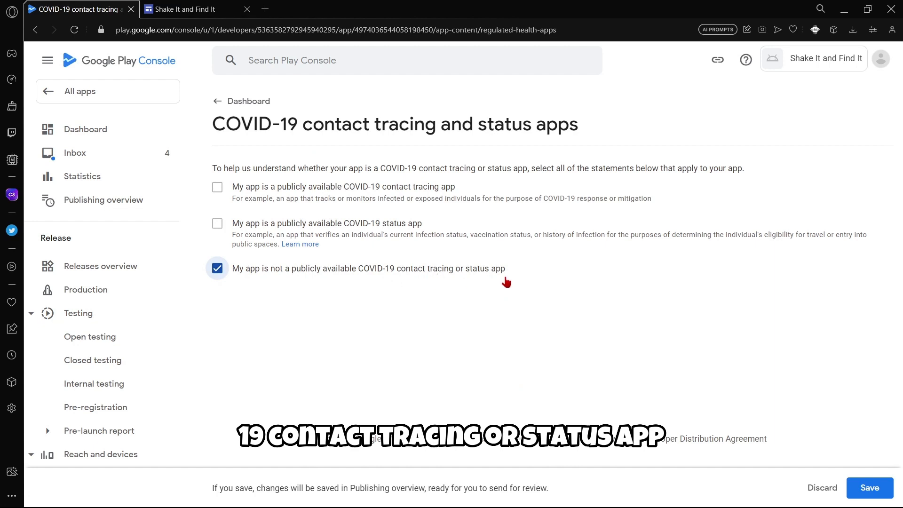
left_click(865, 491)
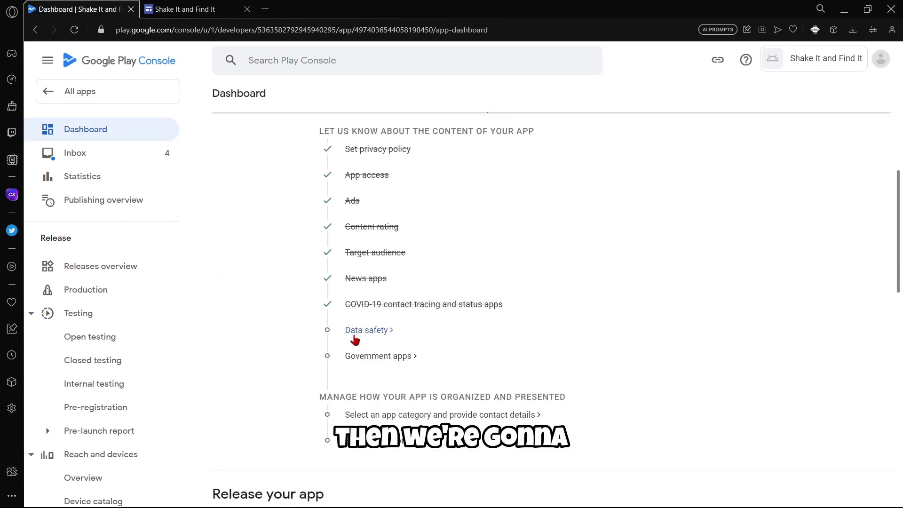
left_click(353, 333)
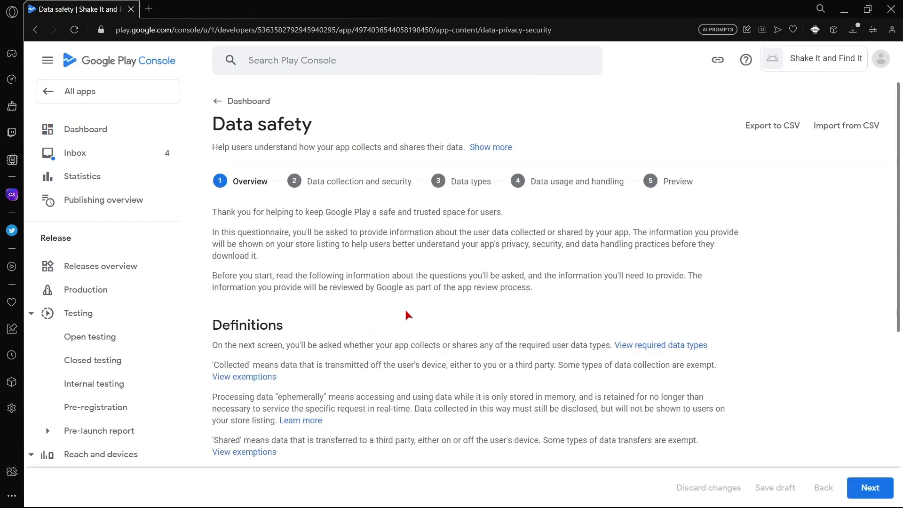
Step through the Data safety questionnaire to its Preview and save the answers.
scroll(789, 349, "down", 2)
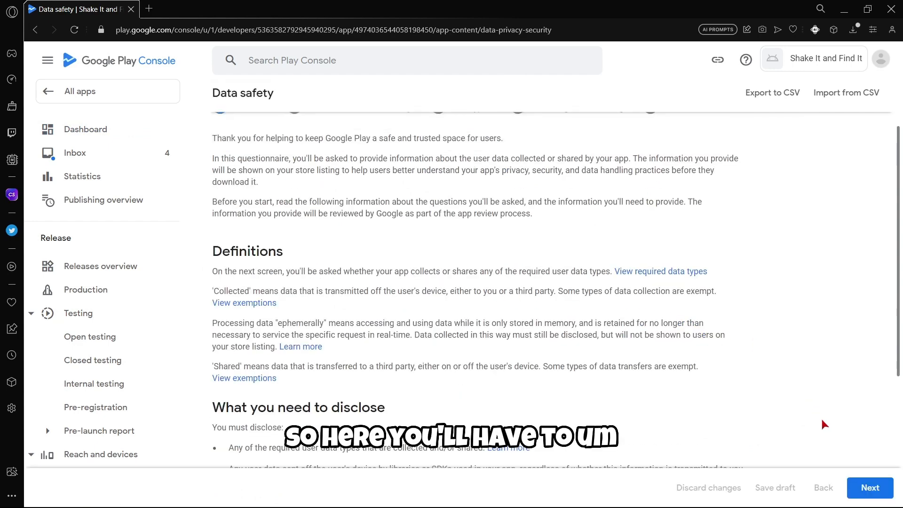
scroll(572, 331, "down", 3)
scroll(572, 331, "up", 3)
left_click(869, 487)
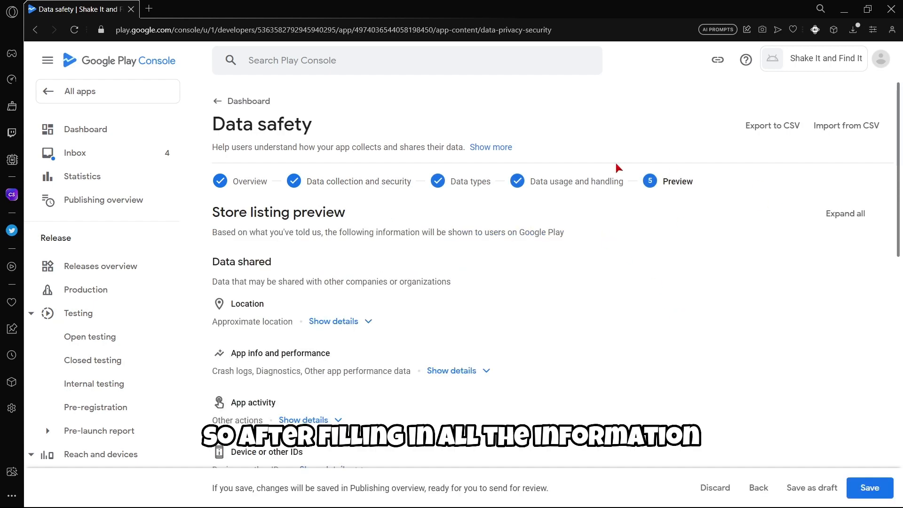
scroll(586, 192, "down", 10)
scroll(637, 278, "up", 10)
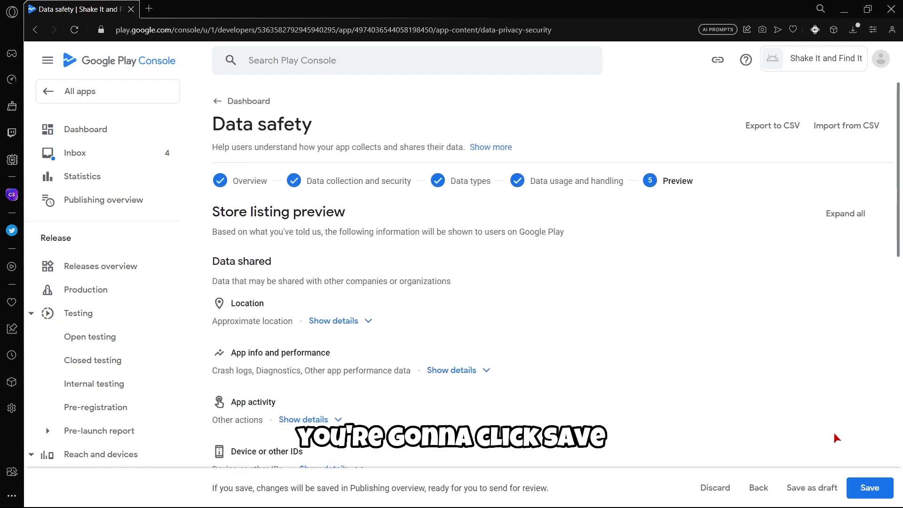
left_click(861, 484)
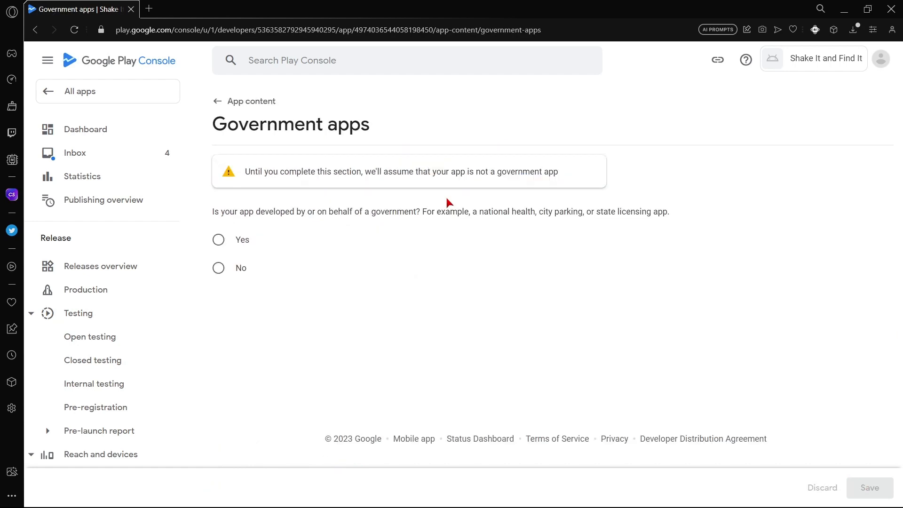
Answer No on Government apps, declaring the app is not developed for a government.
left_click(243, 101)
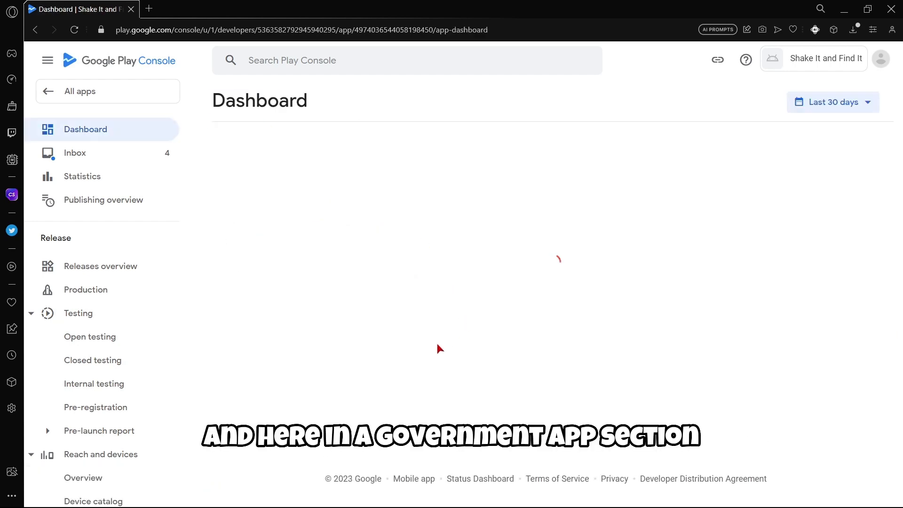
scroll(480, 312, "down", 4)
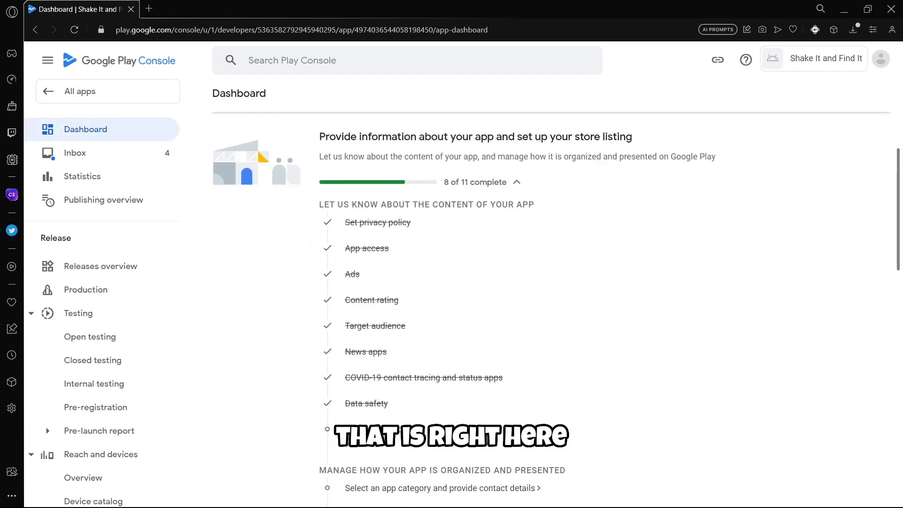
left_click(358, 429)
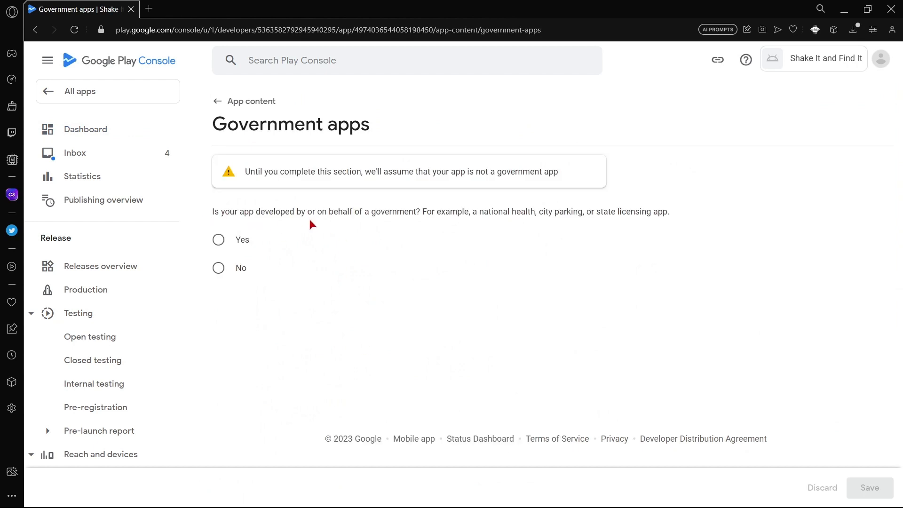
left_click(242, 267)
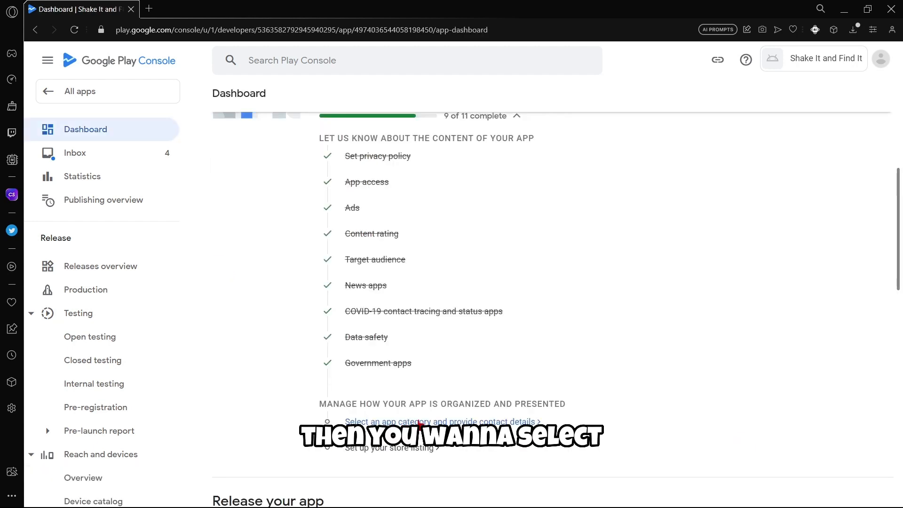
left_click(440, 421)
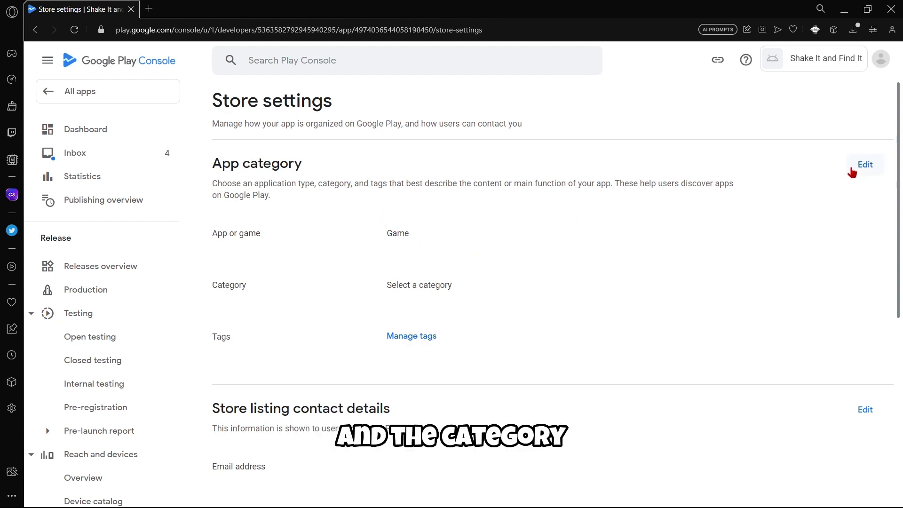
Set the app category to Game › Puzzle and save it.
scroll(467, 278, "down", 7)
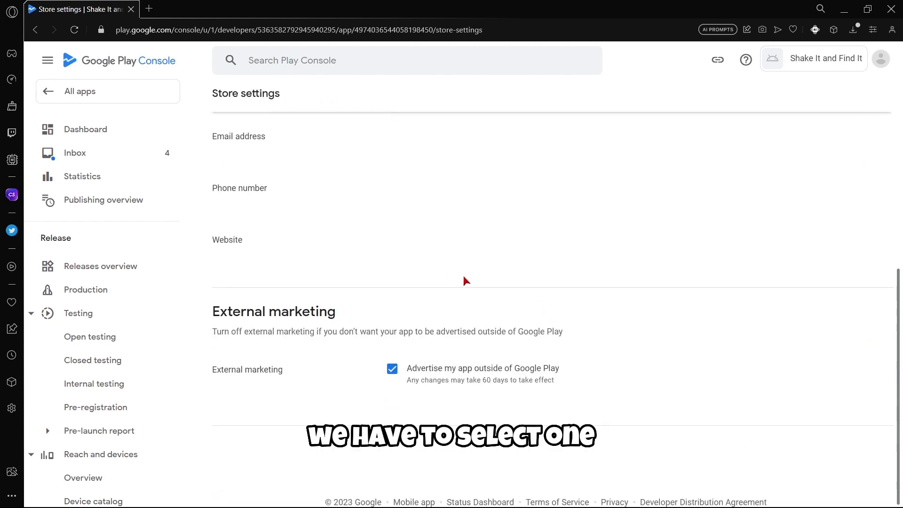
scroll(648, 222, "up", 7)
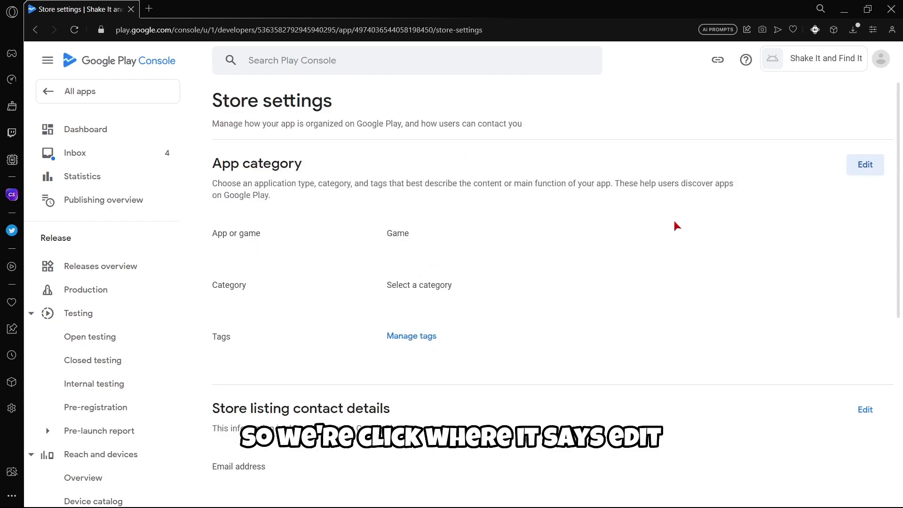
left_click(866, 163)
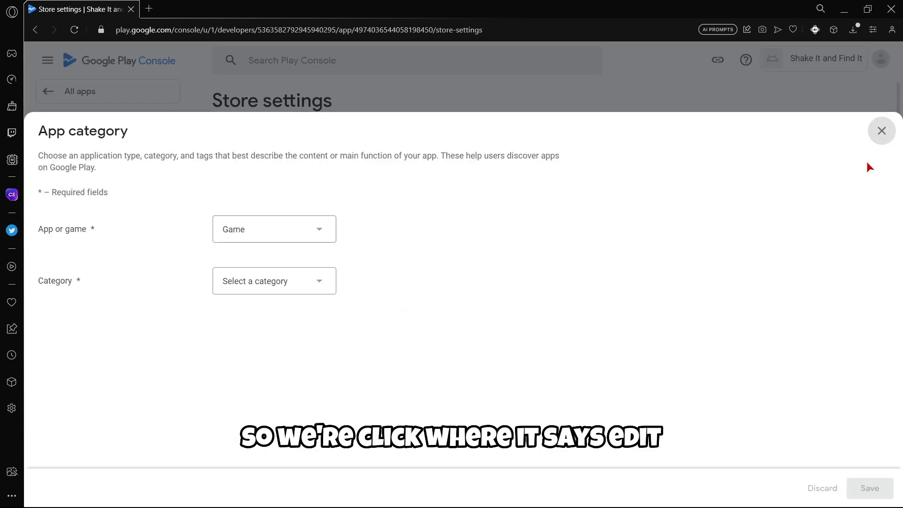
left_click(312, 232)
left_click(250, 250)
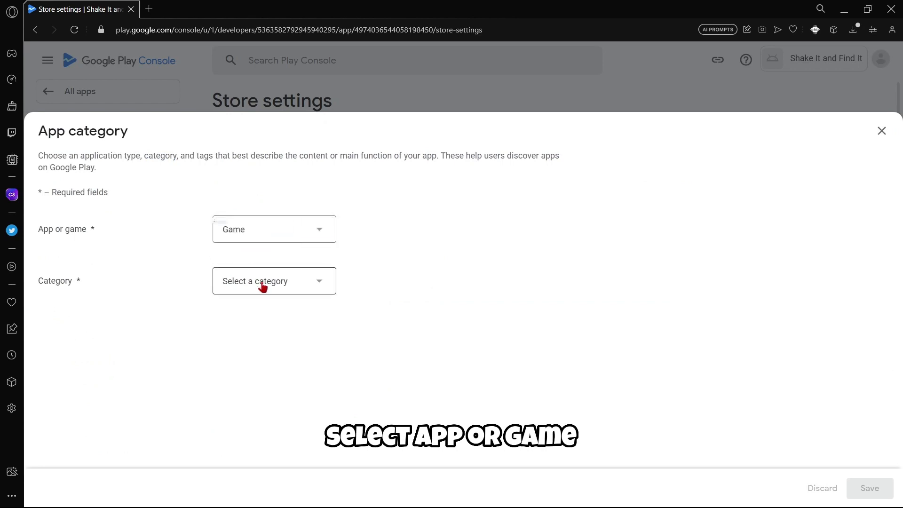
left_click(263, 287)
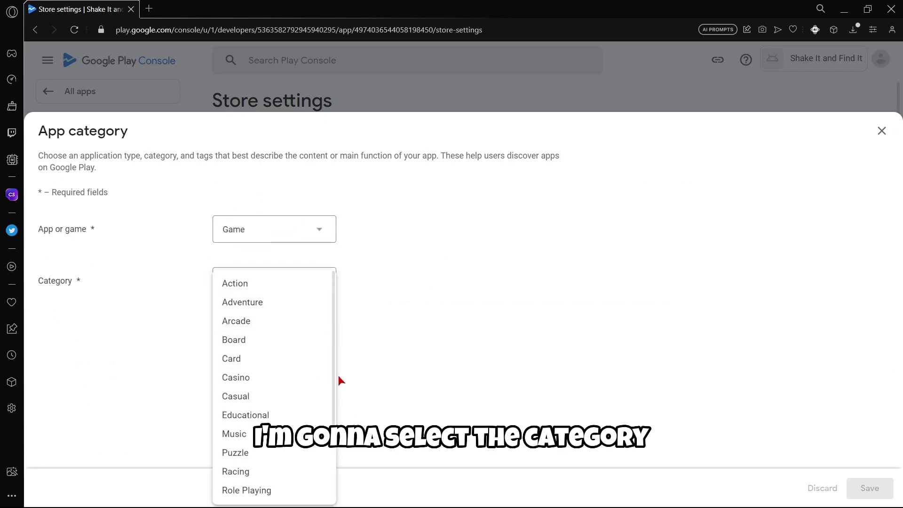
scroll(262, 353, "down", 3)
left_click(262, 394)
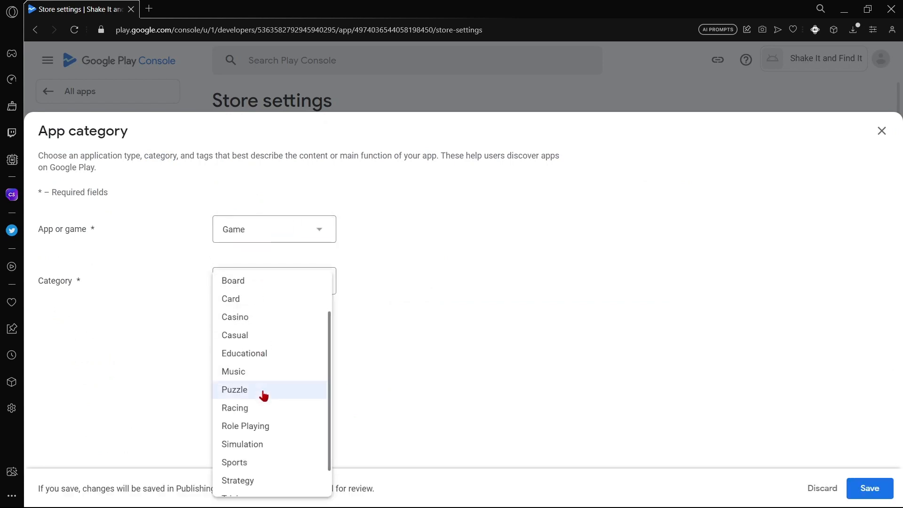
left_click(870, 488)
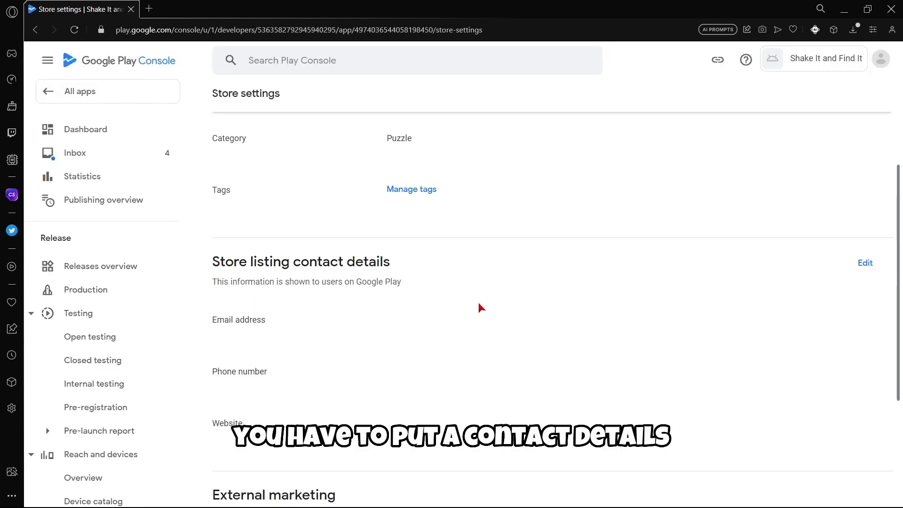
Start entering the store contact e-mail address in the contact details form.
left_click(863, 263)
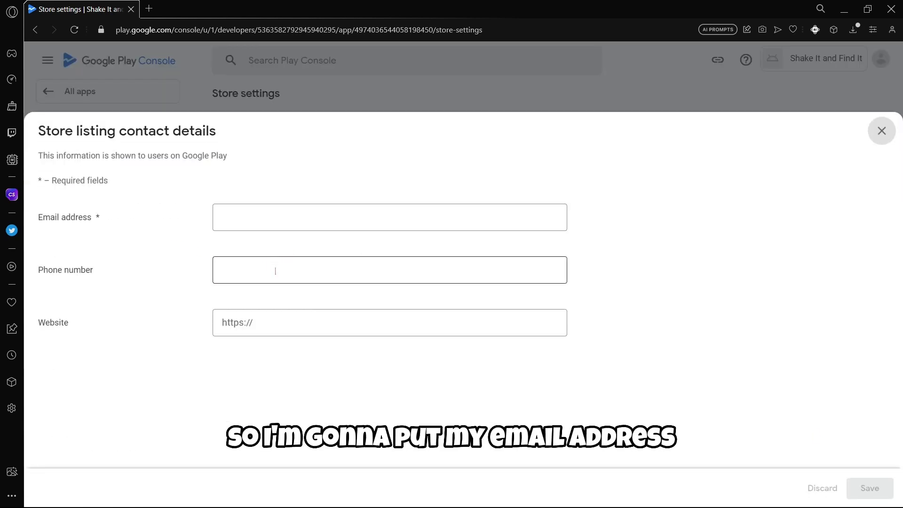
left_click(250, 211)
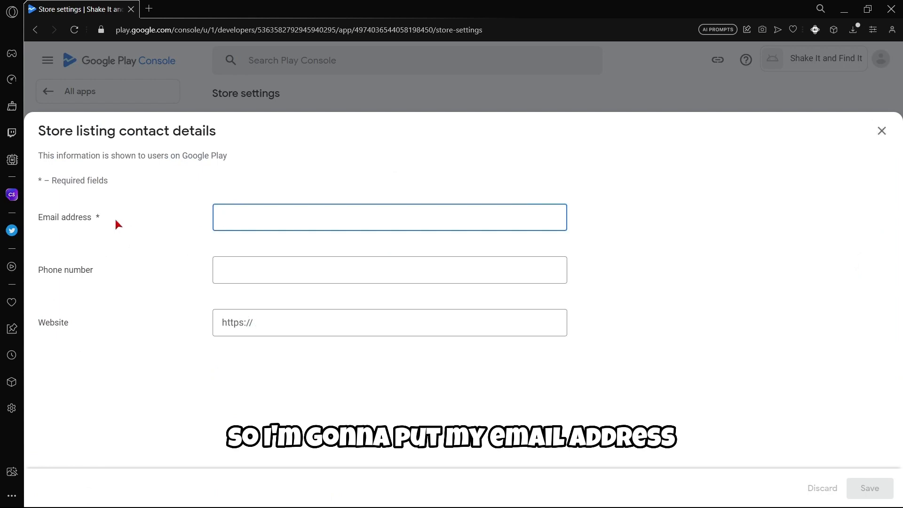
mouse_move(104, 220)
left_mouse_down()
mouse_move(86, 219)
mouse_move(95, 219)
left_mouse_up()
left_click(230, 215)
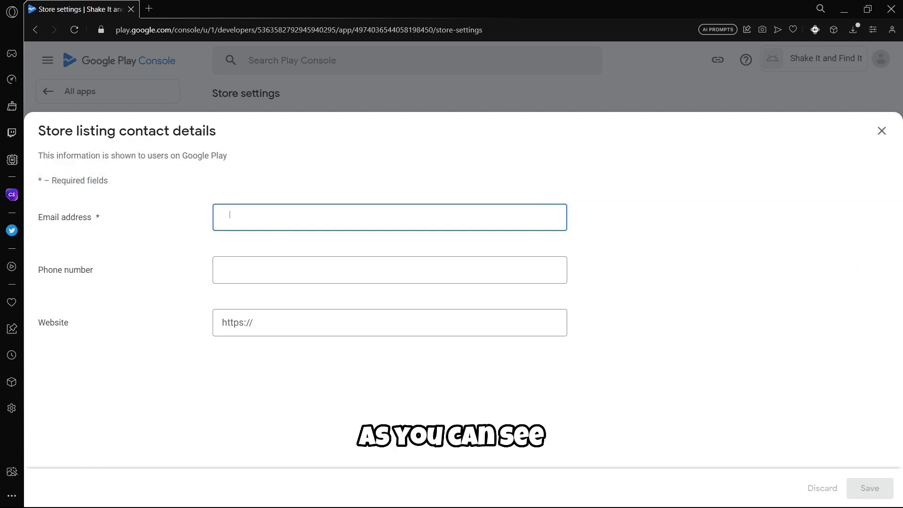
type("let")
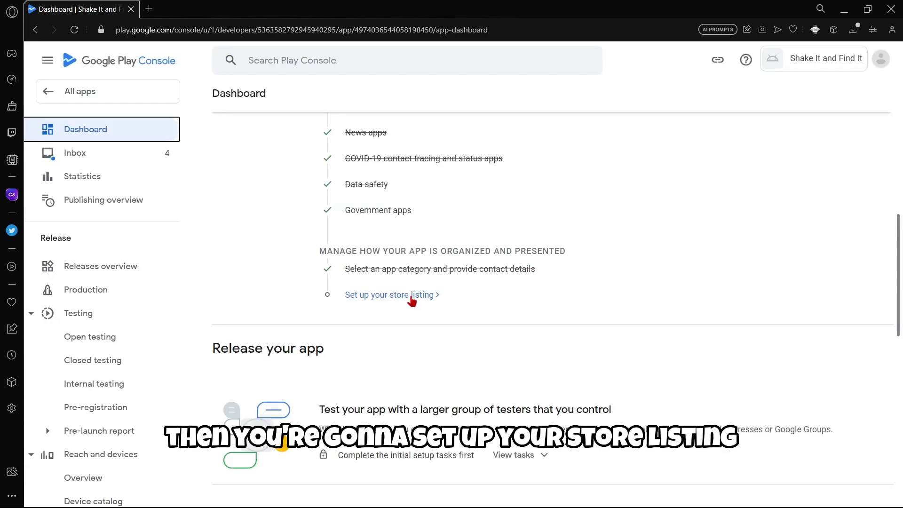
Open 'Set up your store listing' and begin editing the Short description.
left_click(411, 296)
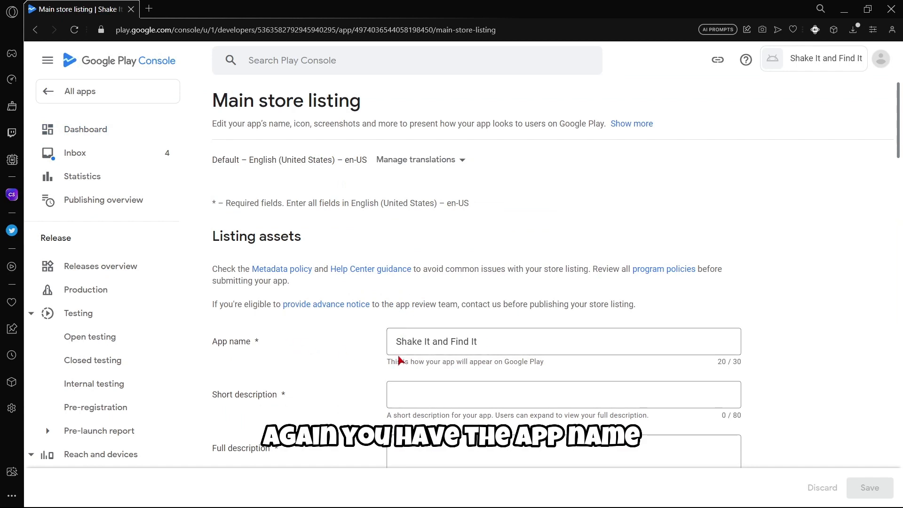
scroll(364, 332, "down", 3)
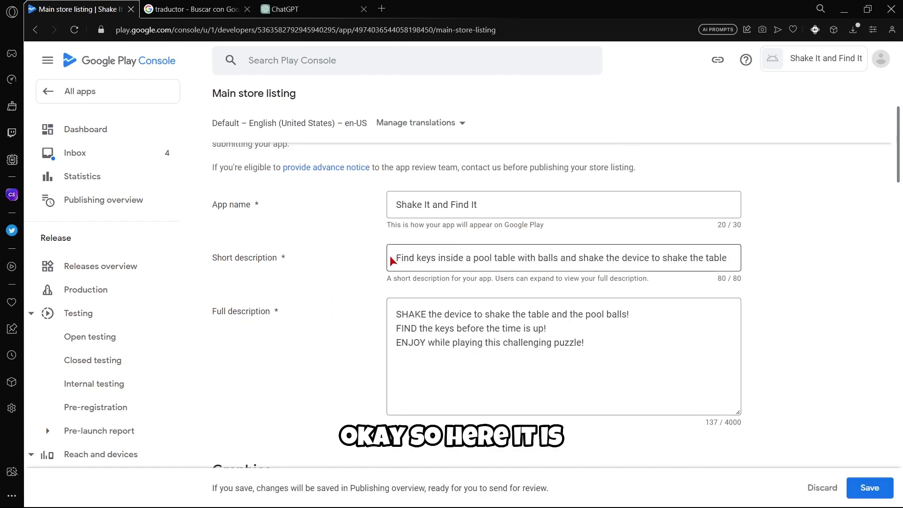
left_click(536, 257)
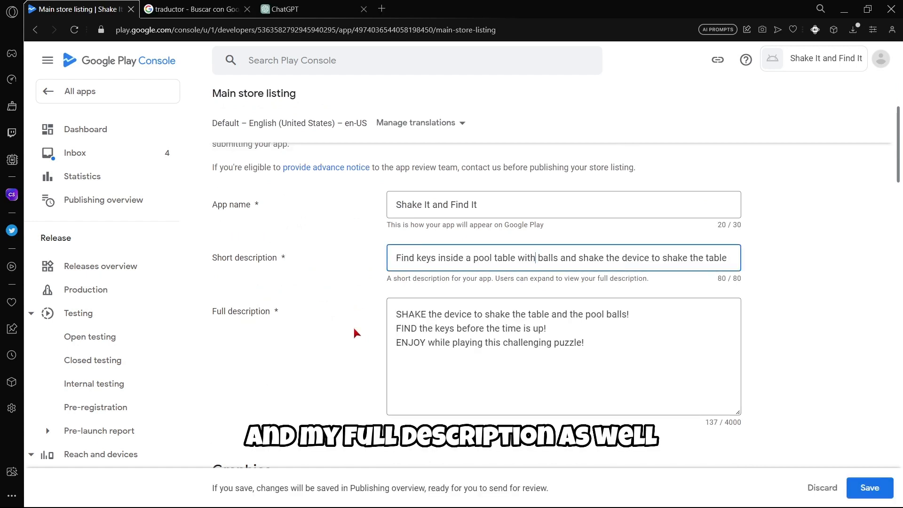
scroll(341, 254, "down", 9)
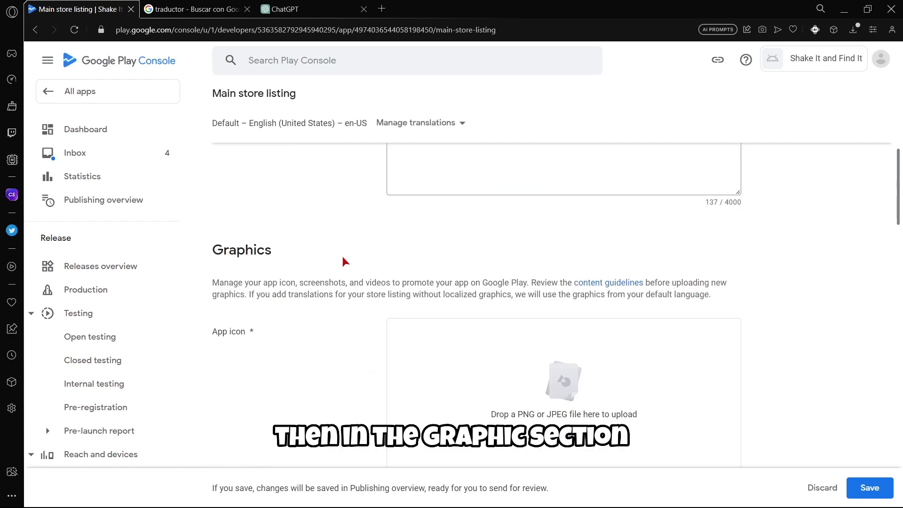
scroll(341, 254, "up", 2)
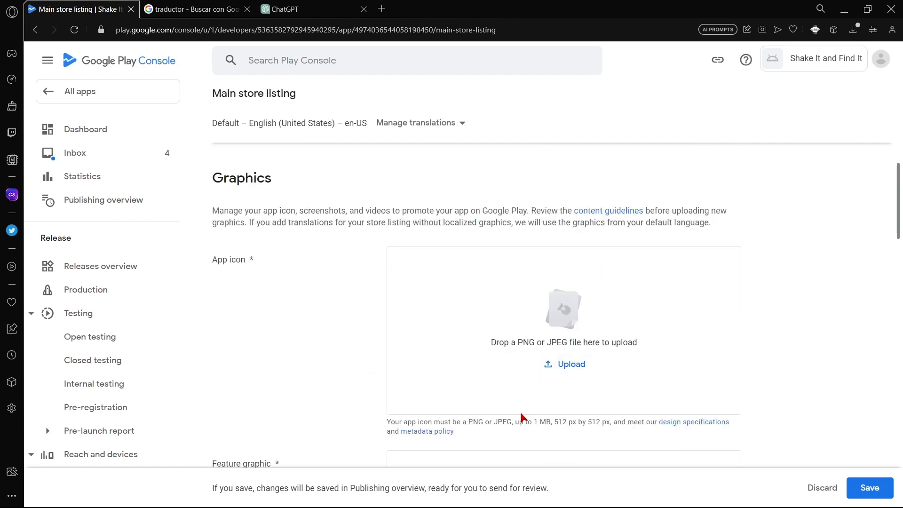
Upload Icon.png from the PlayStore folder as the 512 px app icon.
left_click_drag(556, 422, 602, 422)
left_click(616, 412)
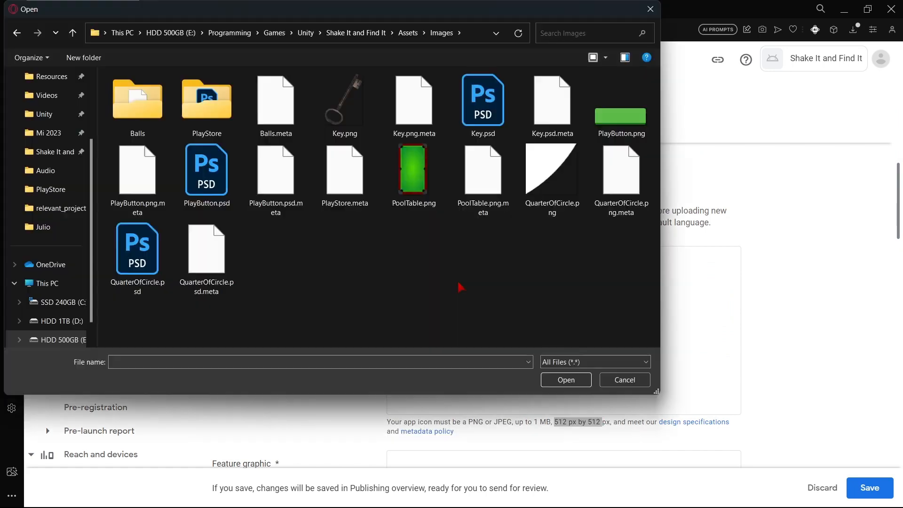
double_click(209, 112)
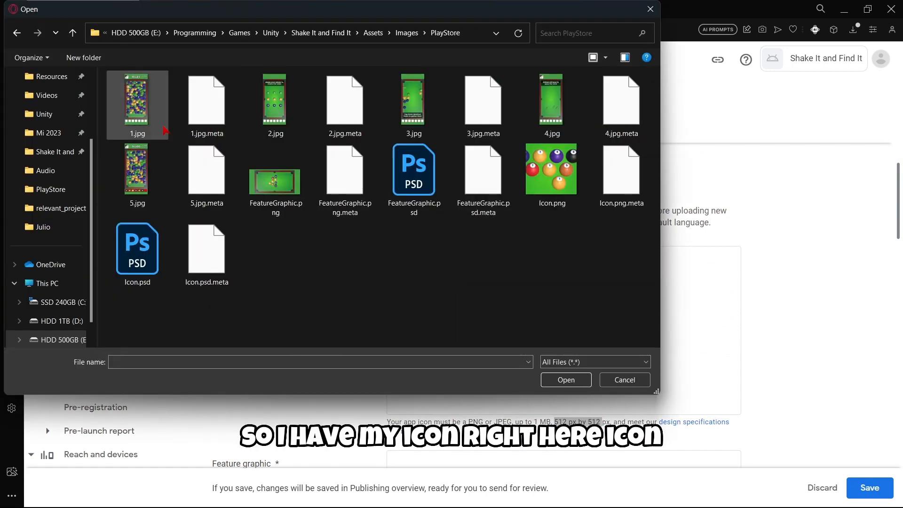
double_click(535, 193)
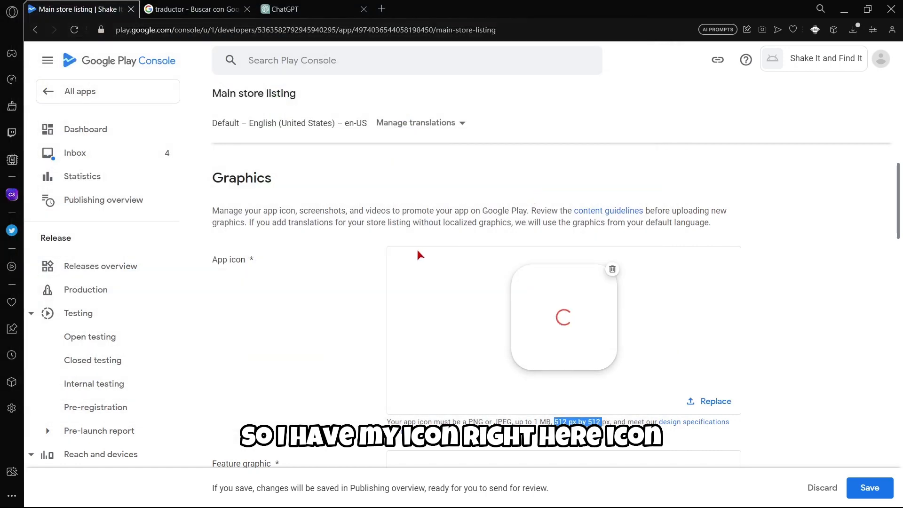
Upload FeatureGraphic.png as the store listing's feature graphic.
scroll(415, 249, "down", 5)
scroll(404, 254, "up", 2)
scroll(394, 304, "down", 2)
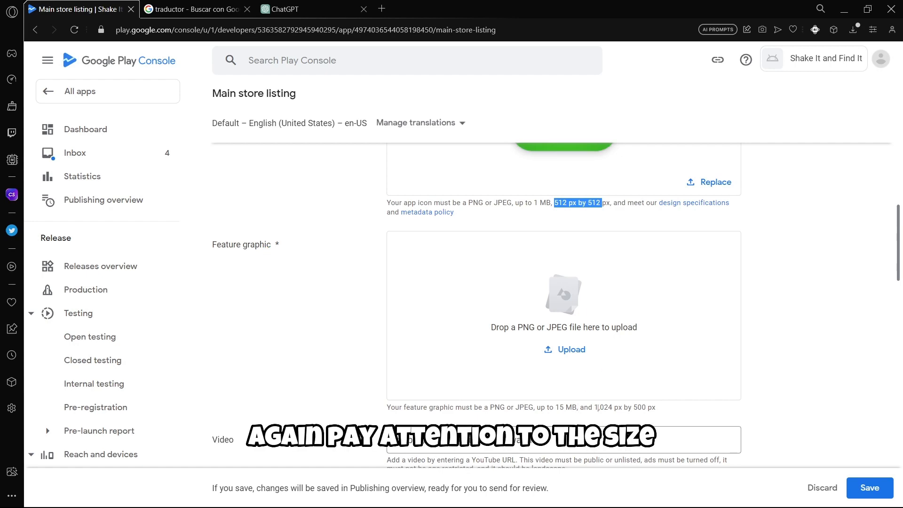
left_click_drag(594, 407, 647, 408)
left_click(546, 352)
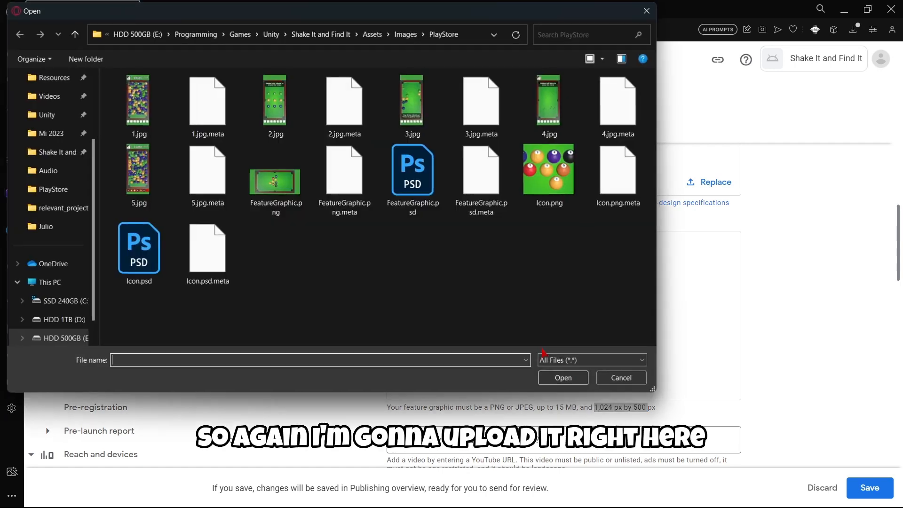
double_click(292, 194)
scroll(355, 272, "down", 2)
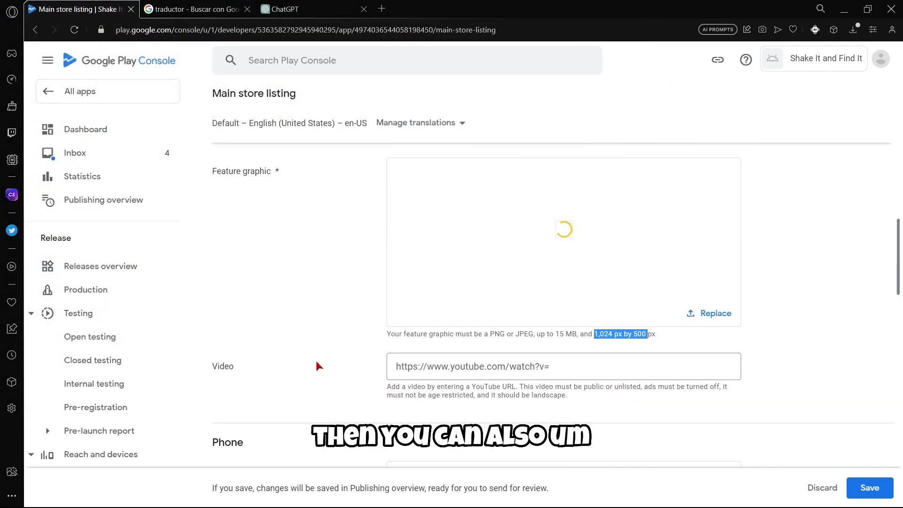
left_click(219, 366)
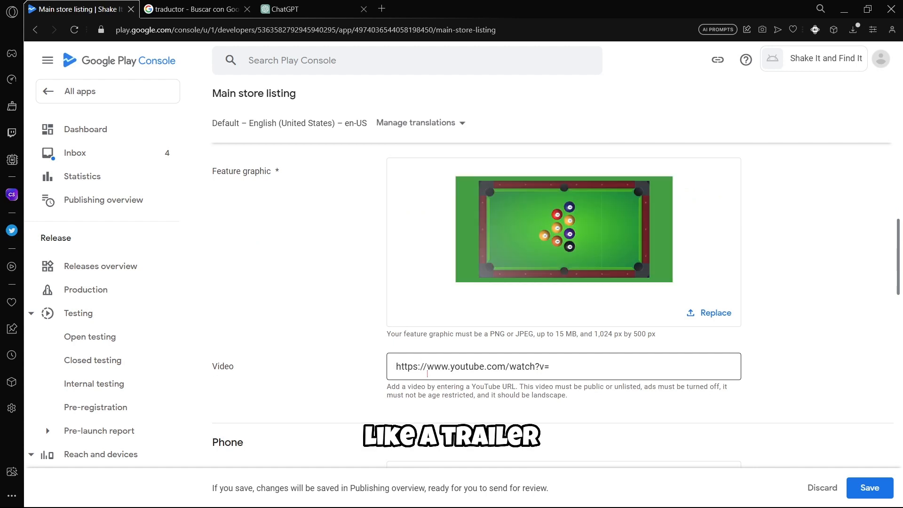
scroll(310, 331, "up", 2)
scroll(282, 353, "down", 2)
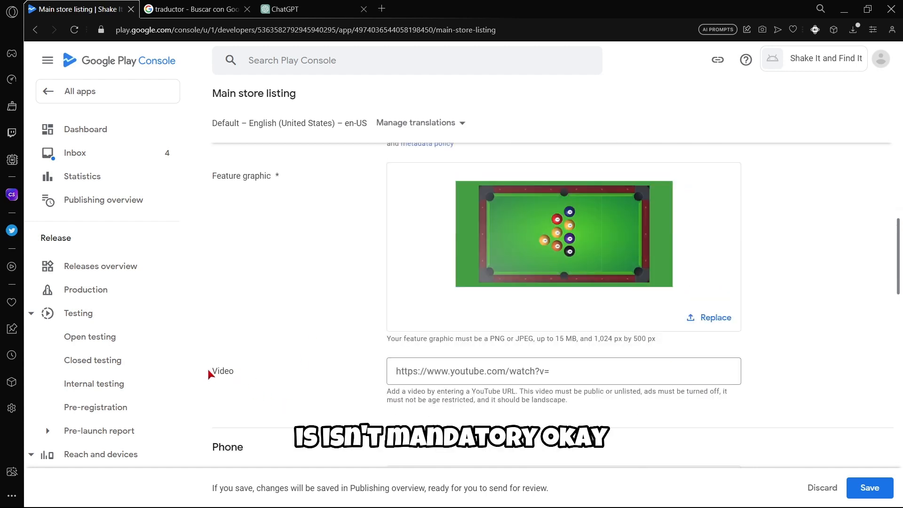
scroll(255, 369, "down", 3)
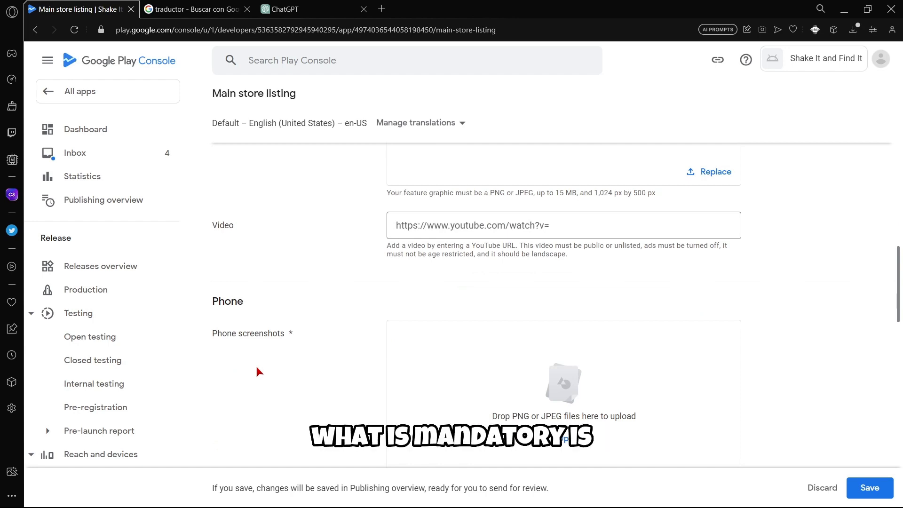
Upload 1.jpg through 5.jpg as the phone screenshots.
scroll(294, 333, "down", 2)
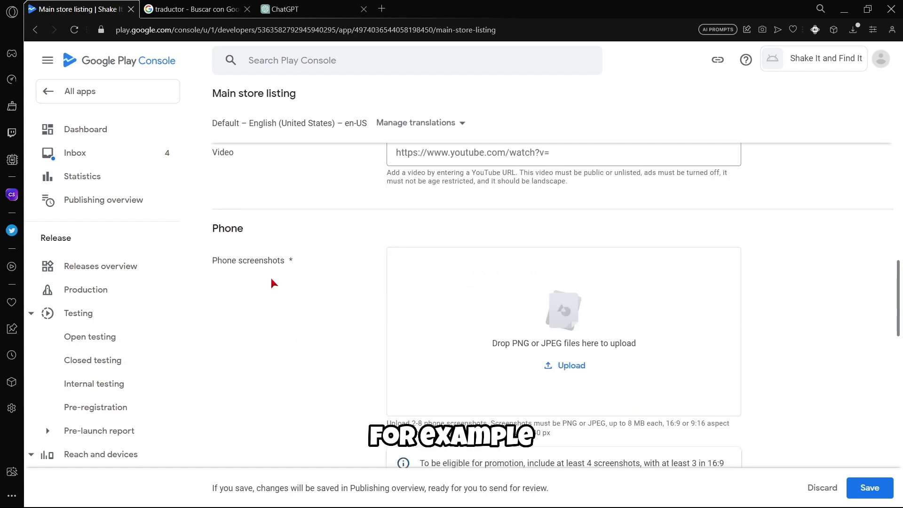
left_click(567, 366)
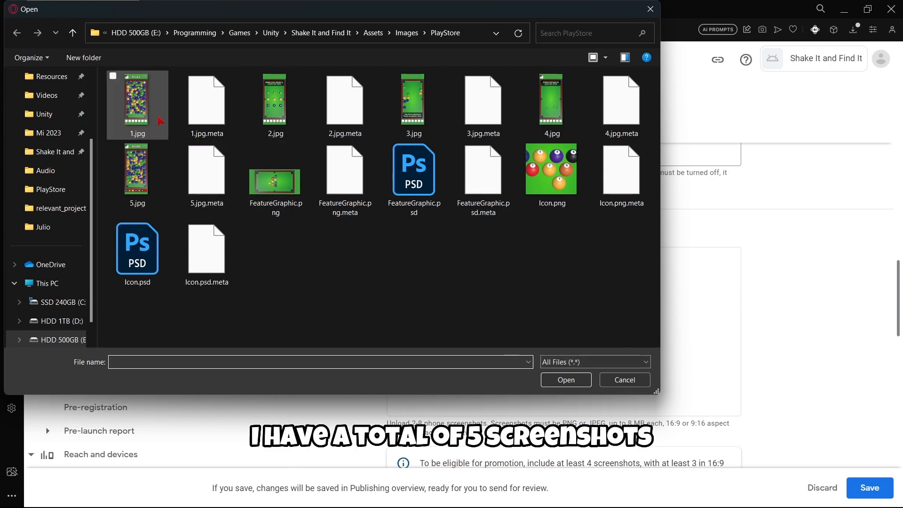
left_click(160, 122)
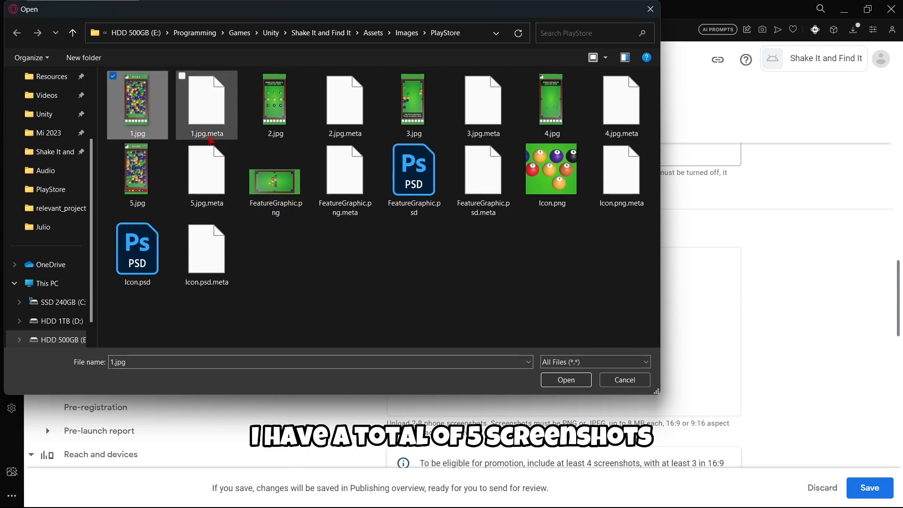
left_click(275, 118, "ctrl")
left_click(415, 124, "ctrl")
left_click(535, 122, "ctrl")
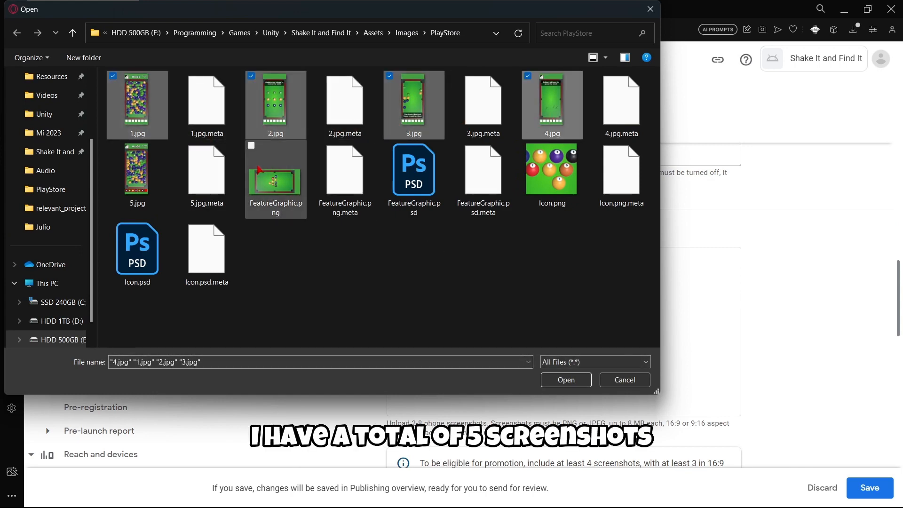
left_click(138, 174, "ctrl")
left_click(565, 380)
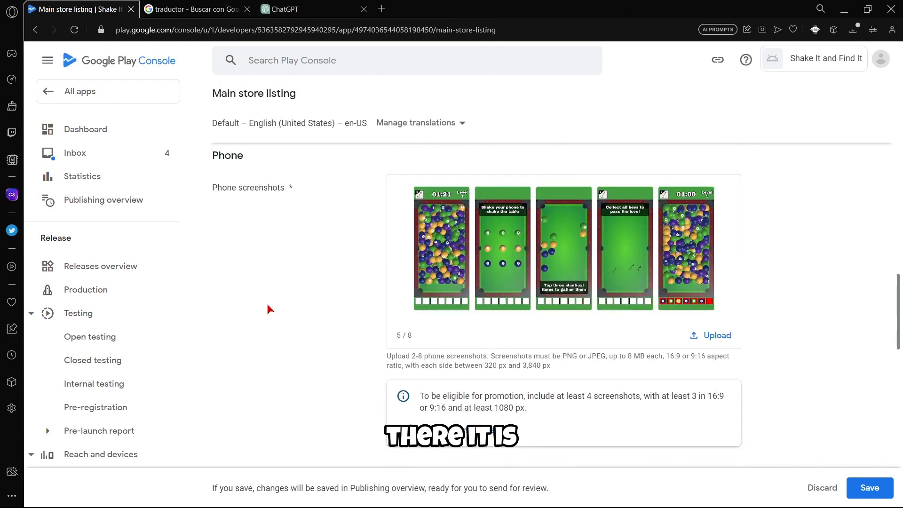
Review the listing and save the main store listing changes.
scroll(268, 306, "down", 5)
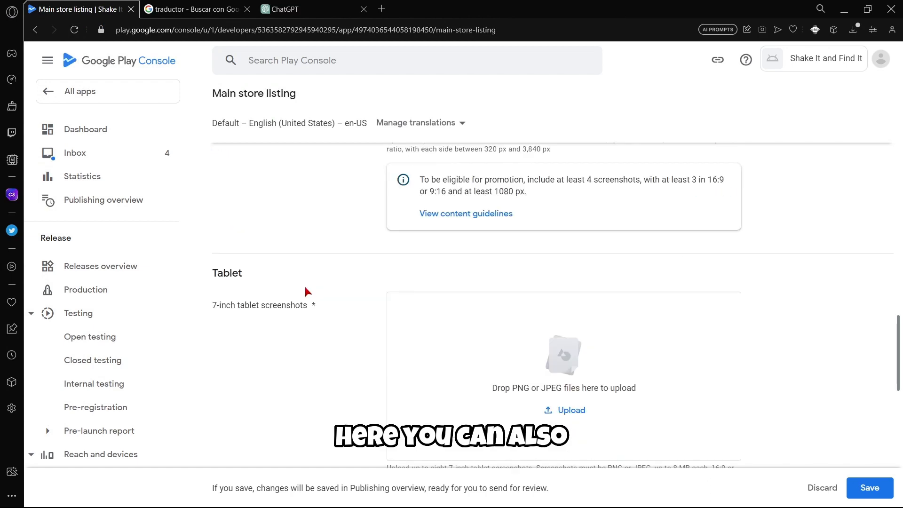
scroll(295, 232, "down", 8)
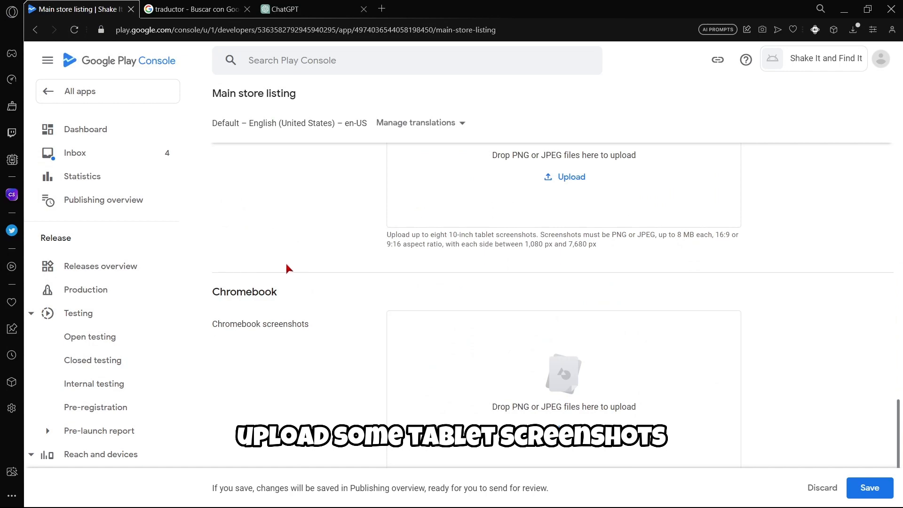
scroll(306, 272, "down", 3)
scroll(306, 272, "up", 10)
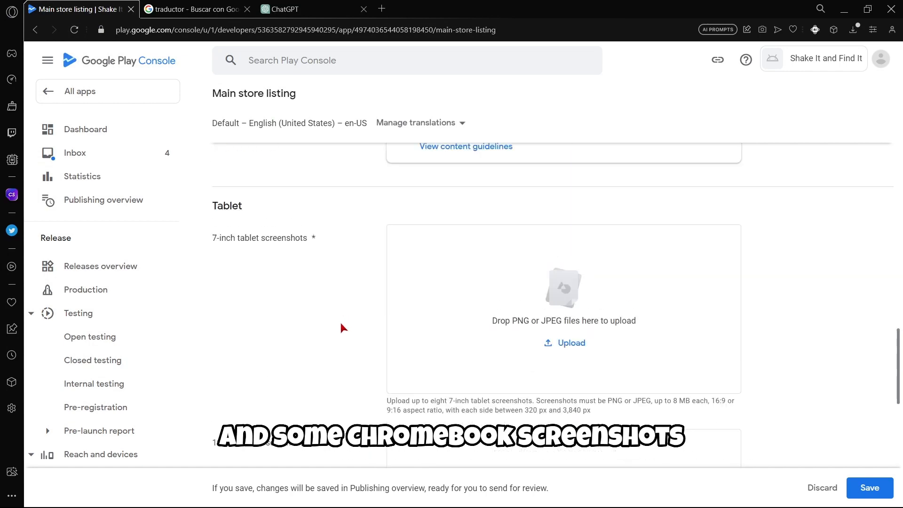
scroll(342, 328, "up", 2)
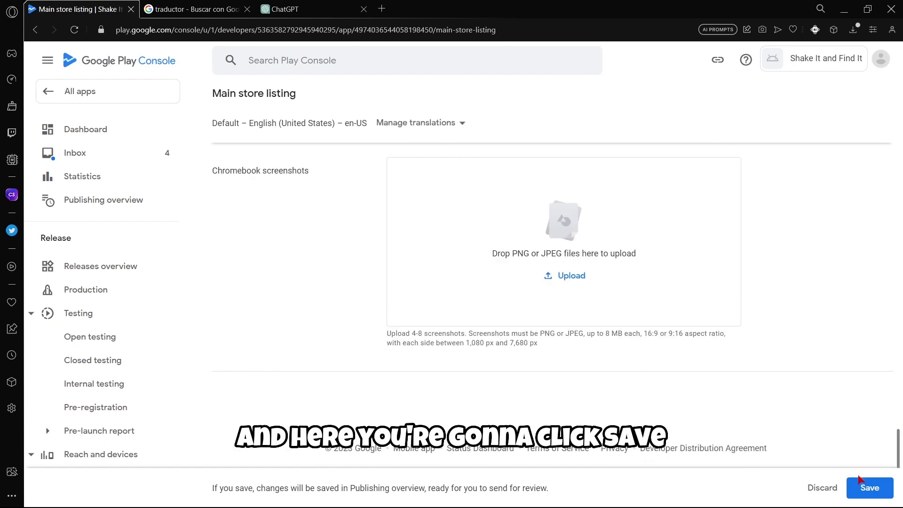
left_click(865, 485)
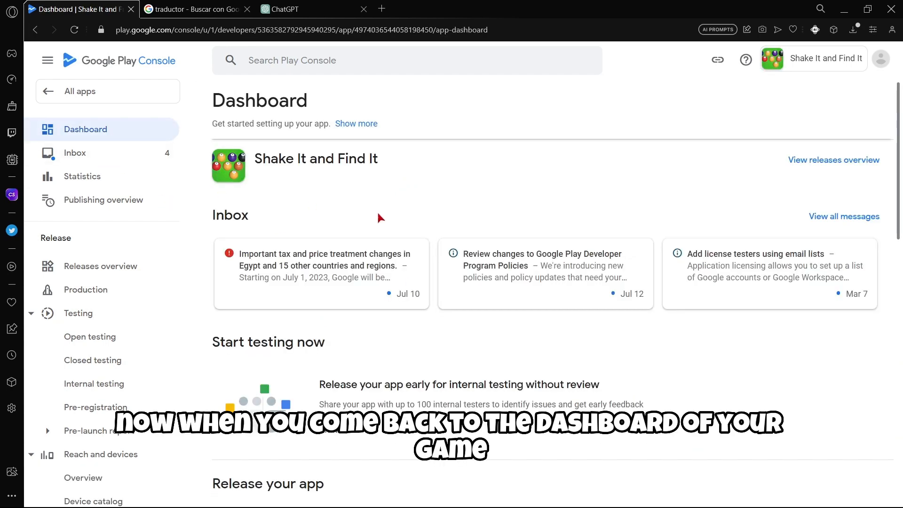
From the Dashboard's Create and publish a release tasks, open Select countries and regions.
scroll(405, 291, "down", 3)
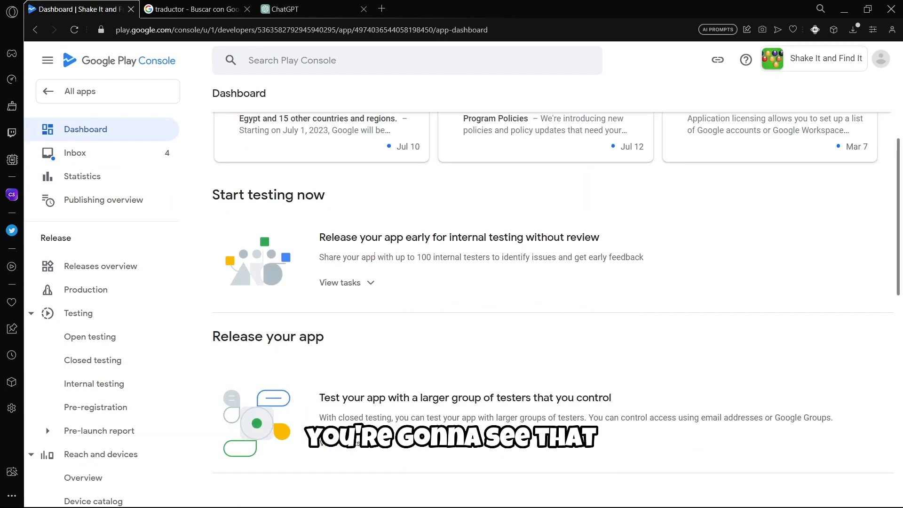
scroll(380, 260, "down", 1)
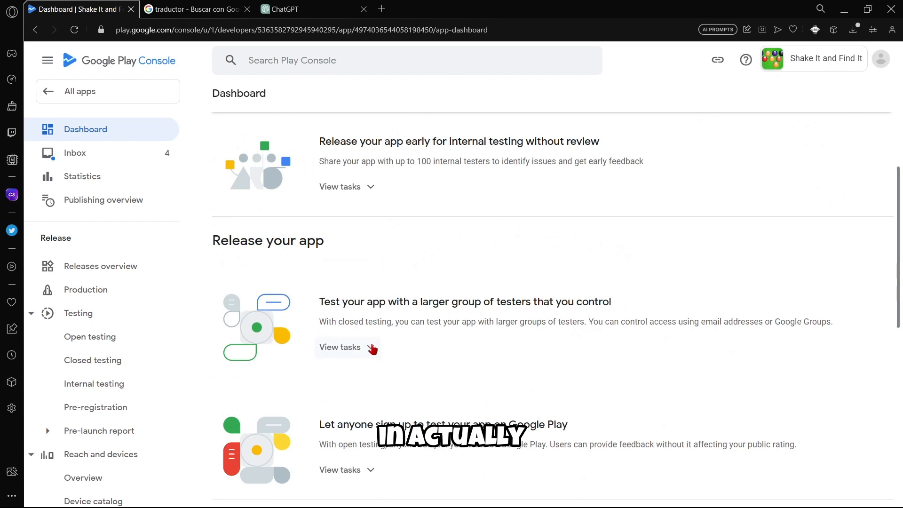
scroll(374, 349, "down", 3)
scroll(373, 346, "up", 5)
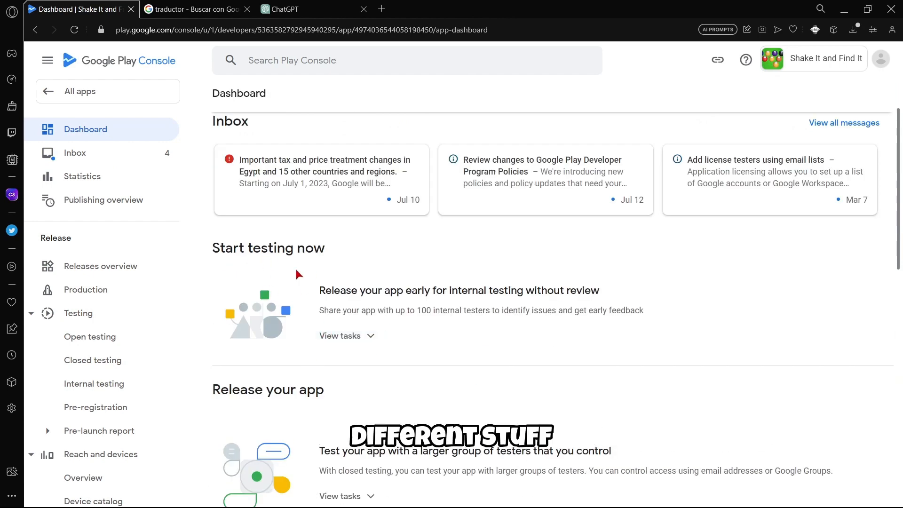
scroll(327, 334, "down", 1)
scroll(328, 329, "down", 1)
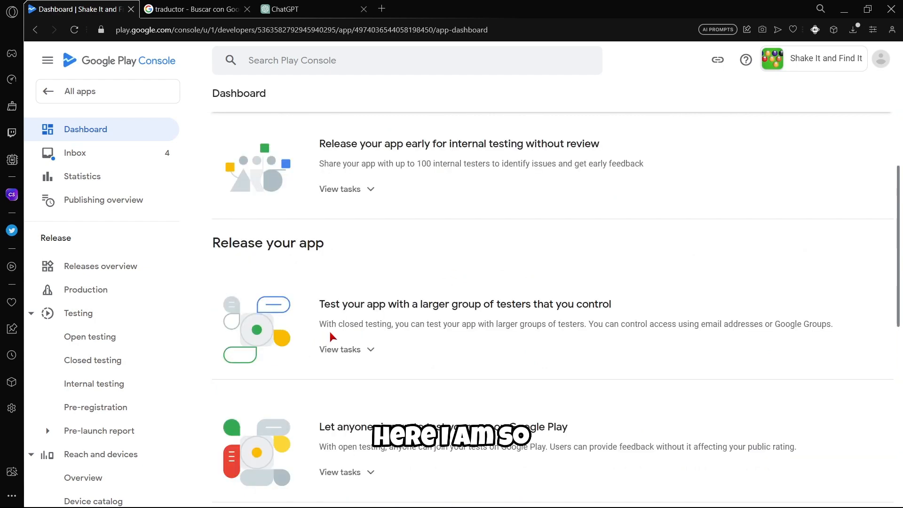
scroll(311, 251, "down", 4)
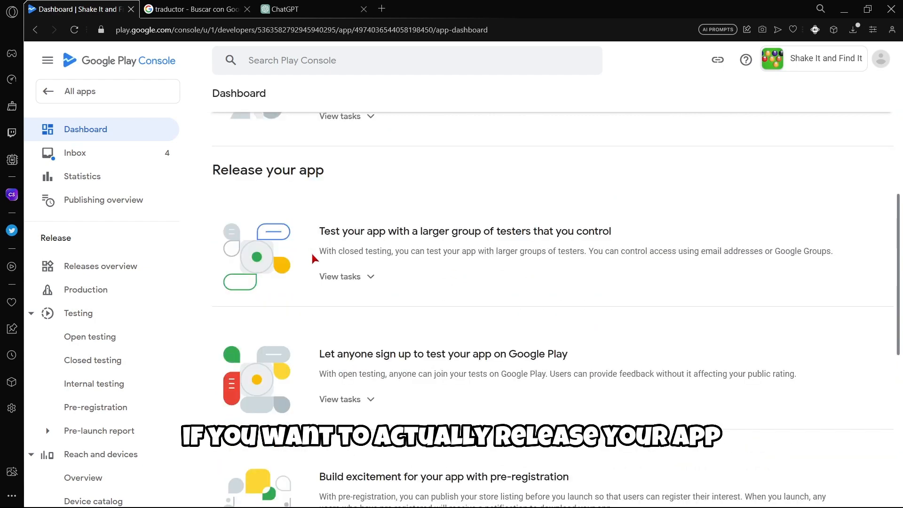
scroll(312, 255, "down", 2)
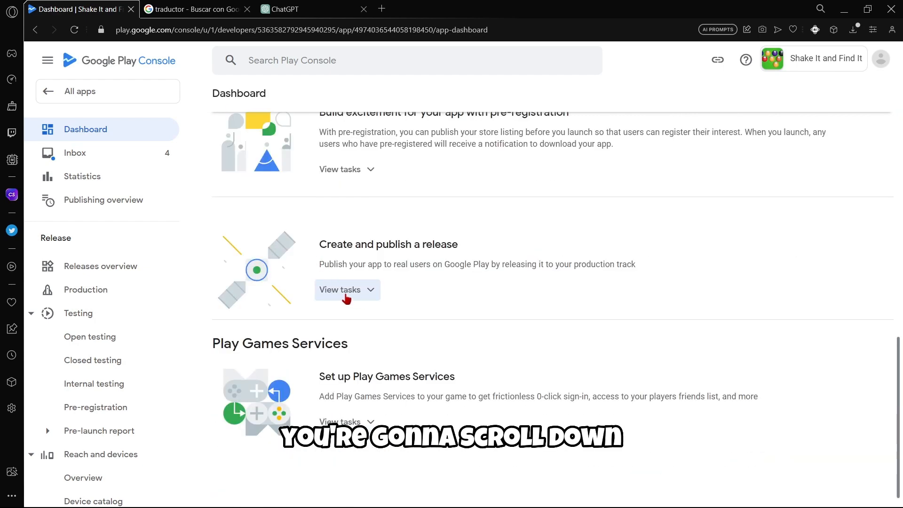
left_click_drag(321, 244, 467, 242)
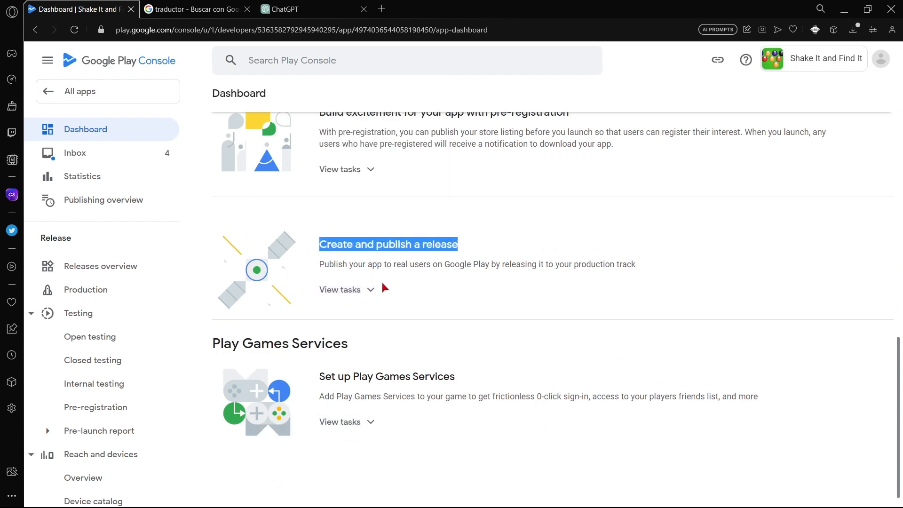
left_click(364, 290)
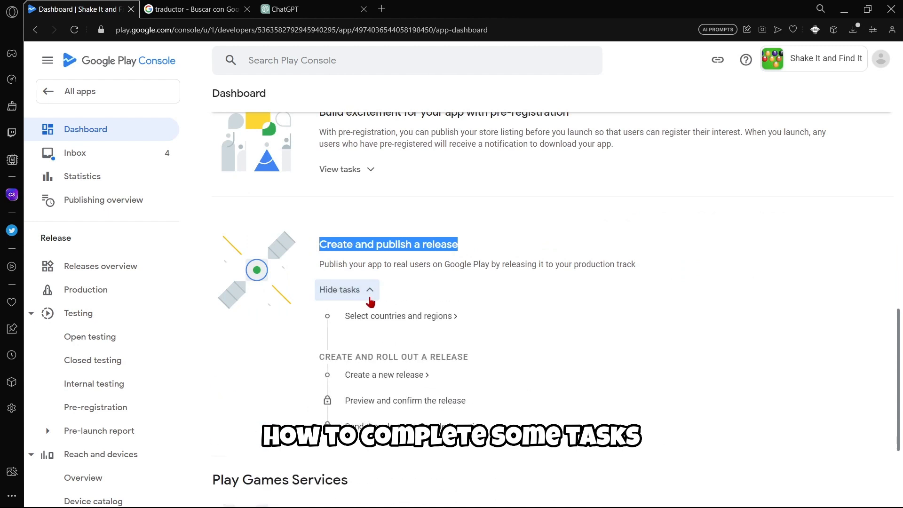
left_click(380, 318)
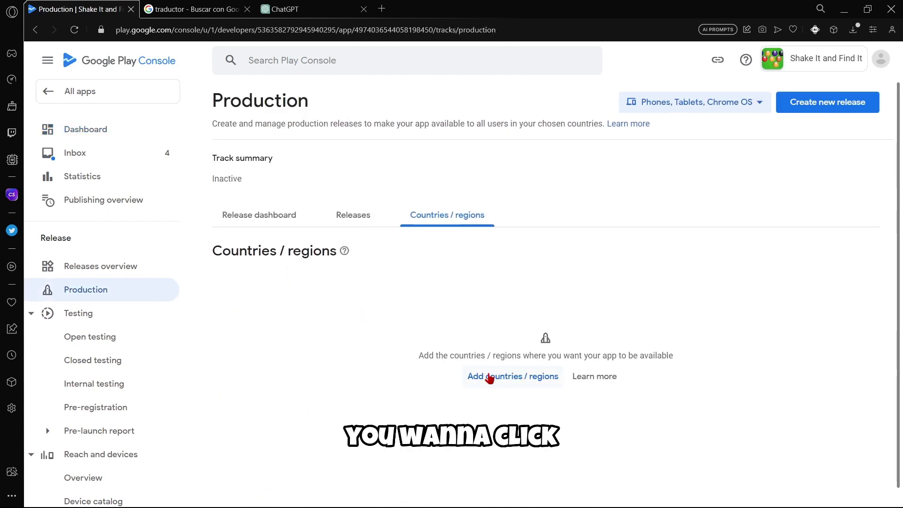
Select all countries and regions for Production and save the selection.
left_click(486, 377)
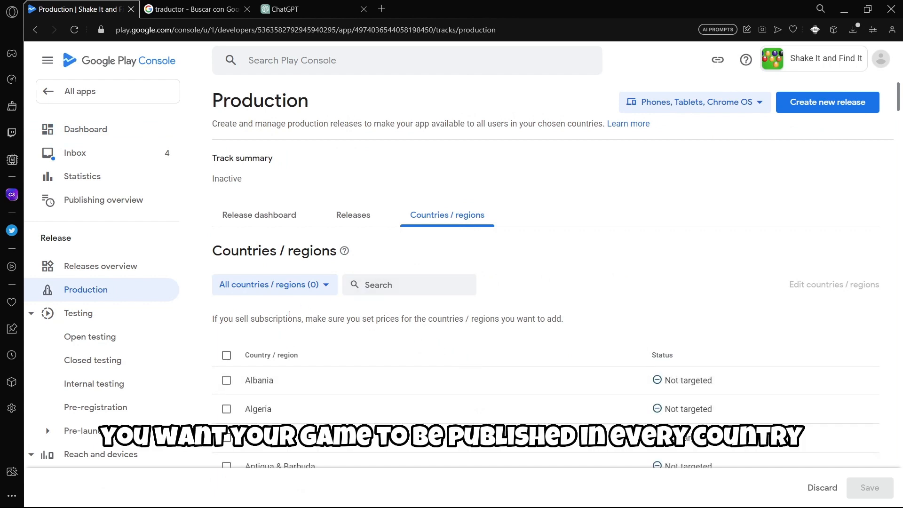
scroll(410, 308, "down", 2)
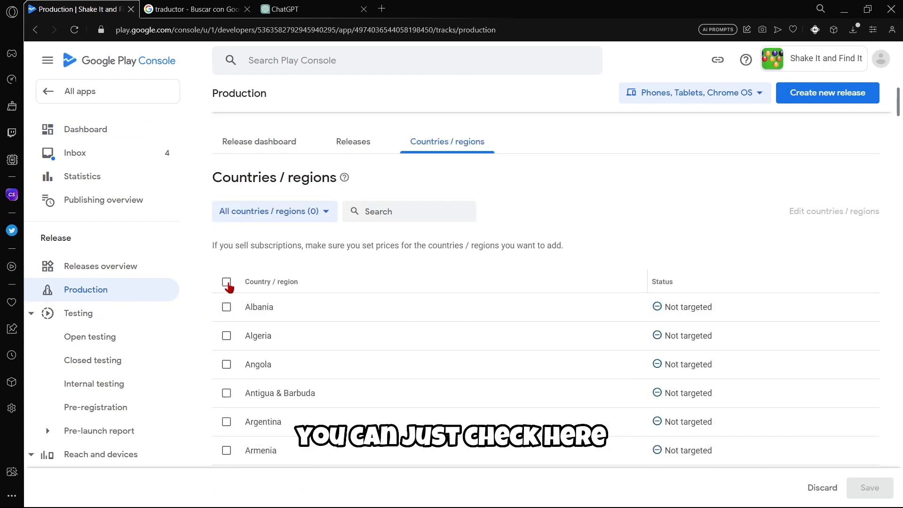
left_click(226, 283)
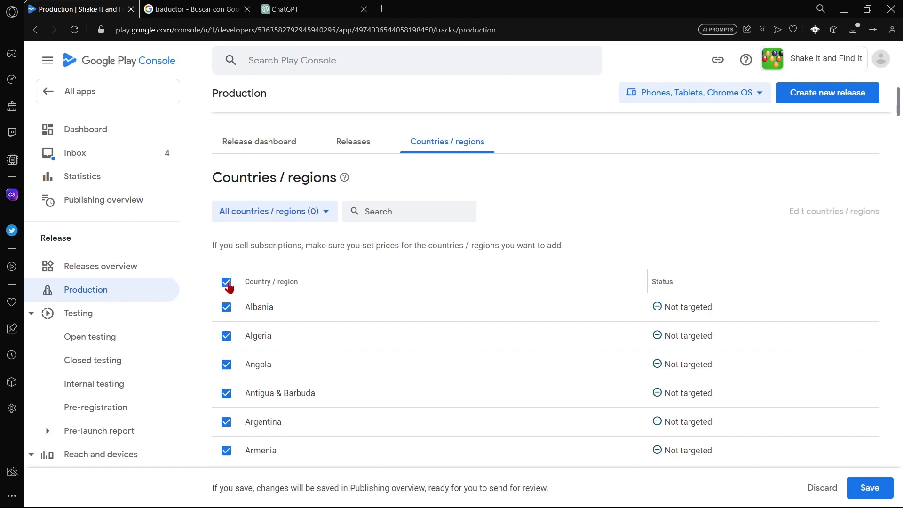
scroll(228, 293, "up", 2)
left_click(862, 491)
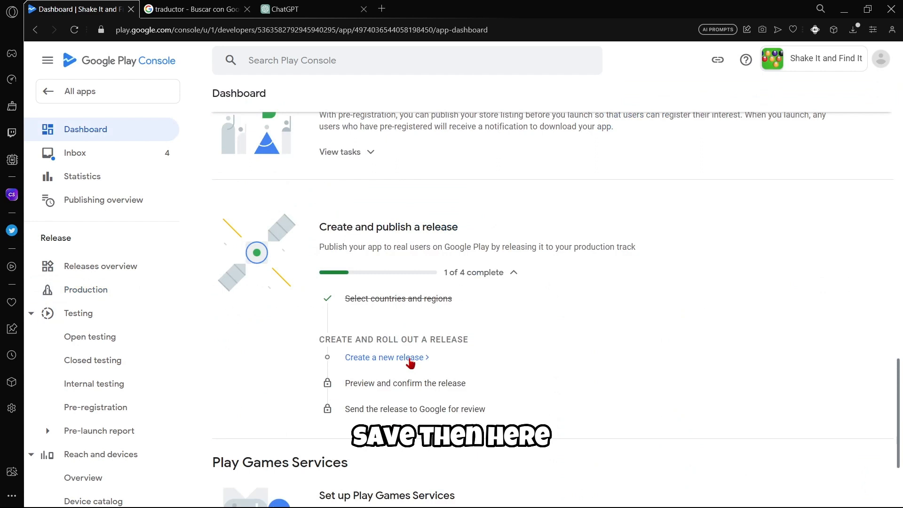
left_click(408, 359)
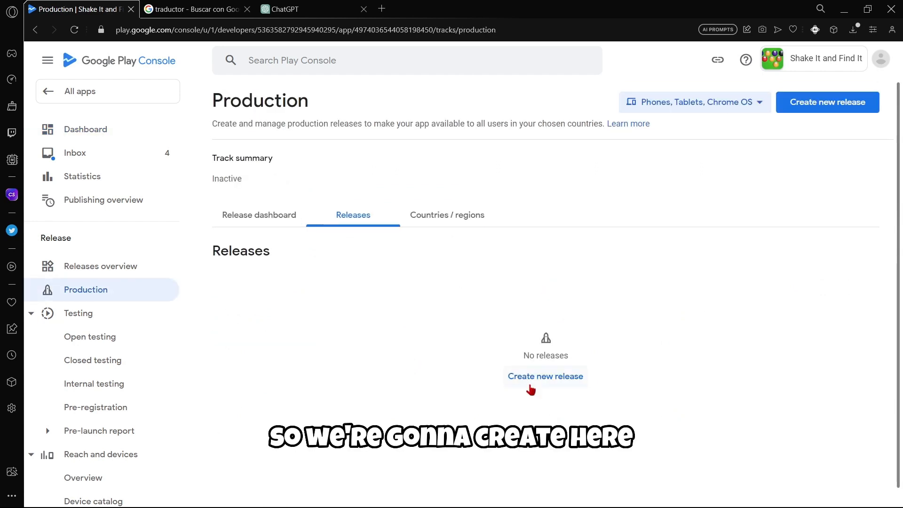
Create a new production release and upload ShakeItAndFindIt.aab from the Downloads folder.
left_click(531, 388)
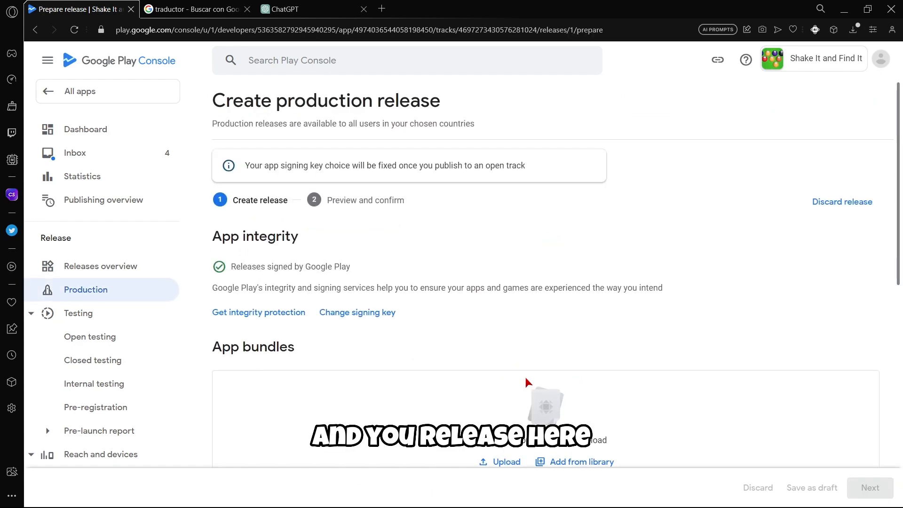
scroll(337, 254, "down", 2)
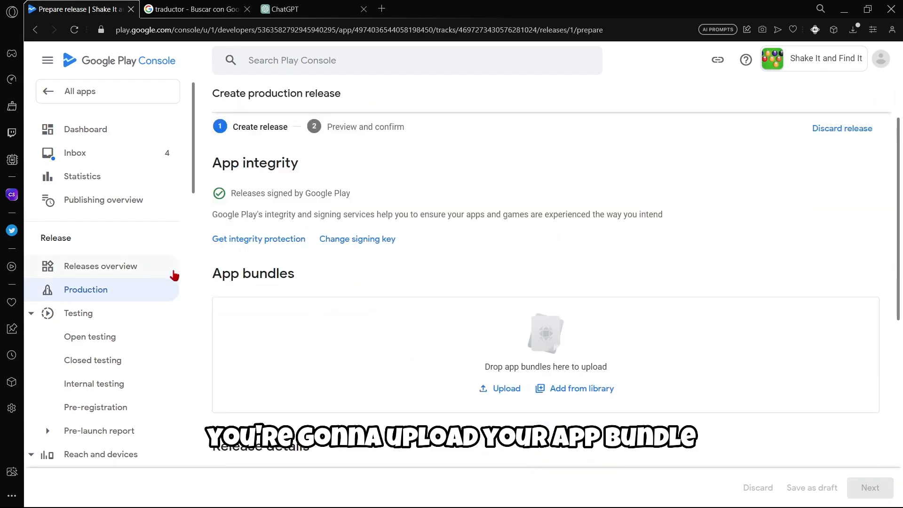
left_click(484, 390)
scroll(52, 150, "up", 2)
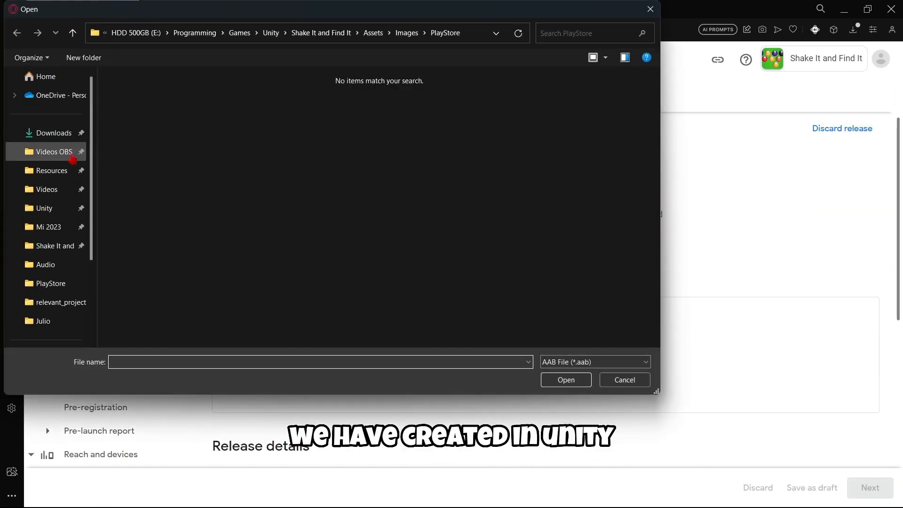
left_click(54, 133)
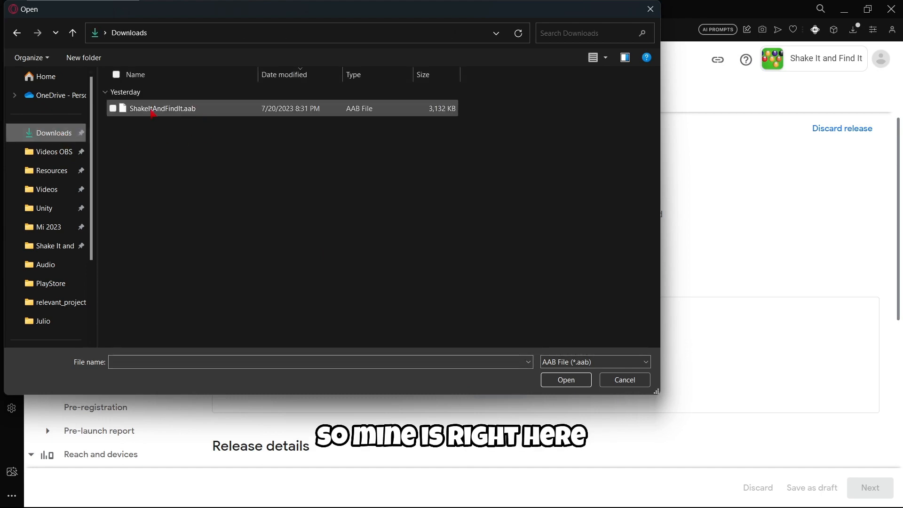
double_click(202, 109)
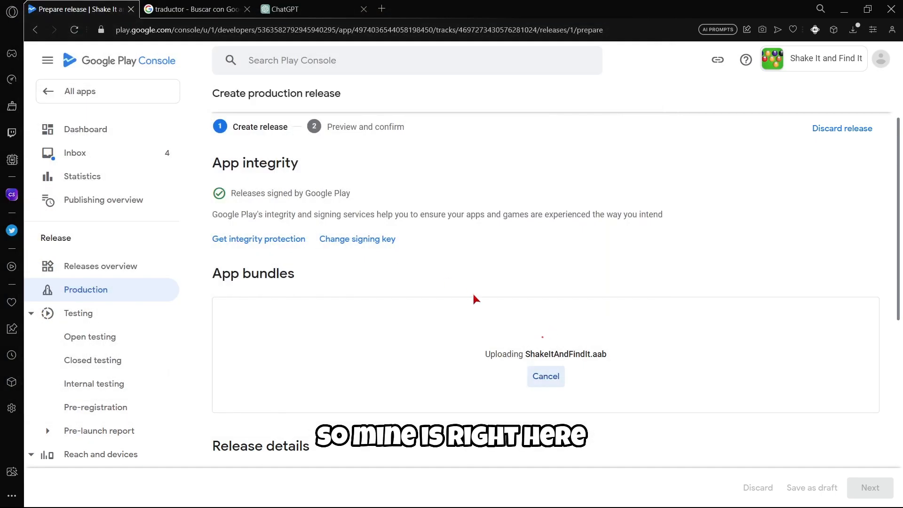
scroll(474, 296, "down", 2)
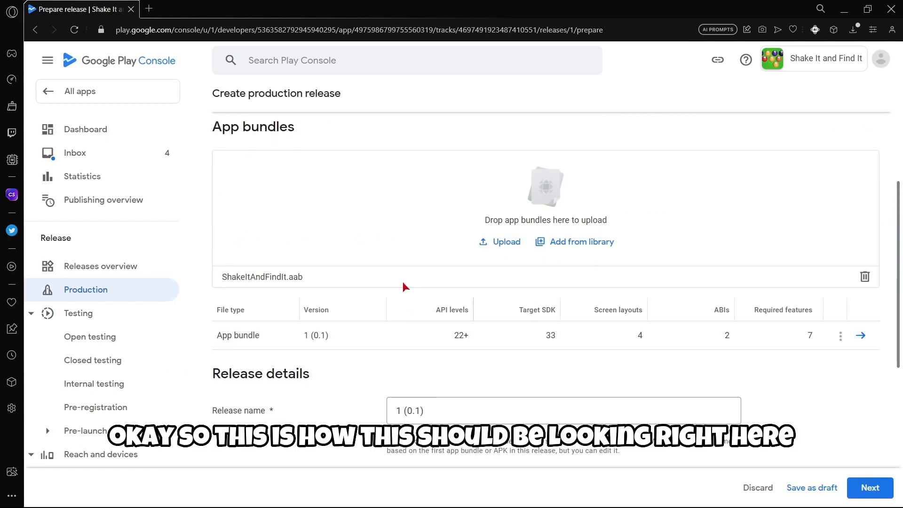
scroll(337, 274, "down", 5)
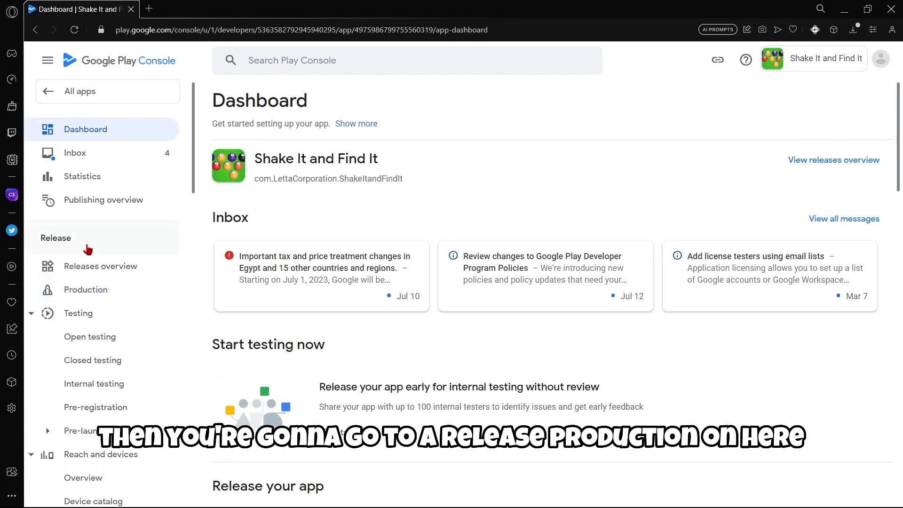
Reopen the draft release 1 (0.1), save it, and go to the Publishing overview.
left_click(100, 297)
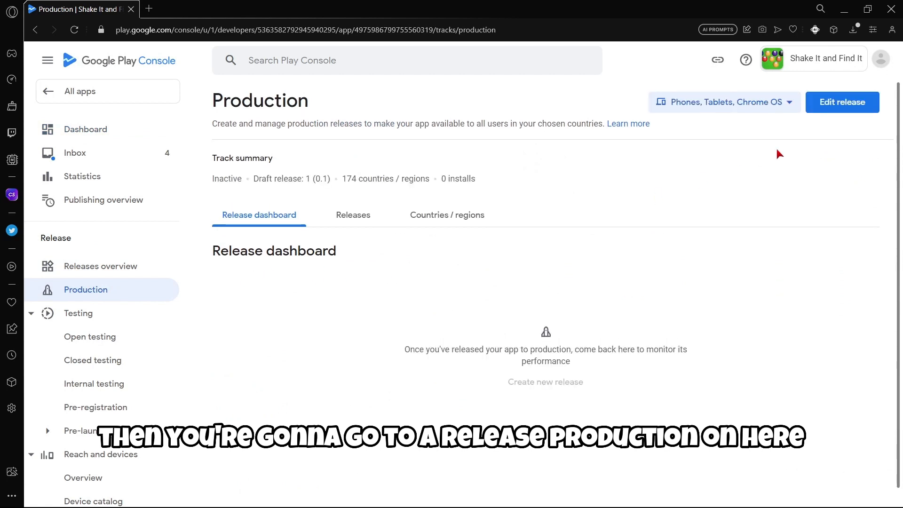
left_click(841, 109)
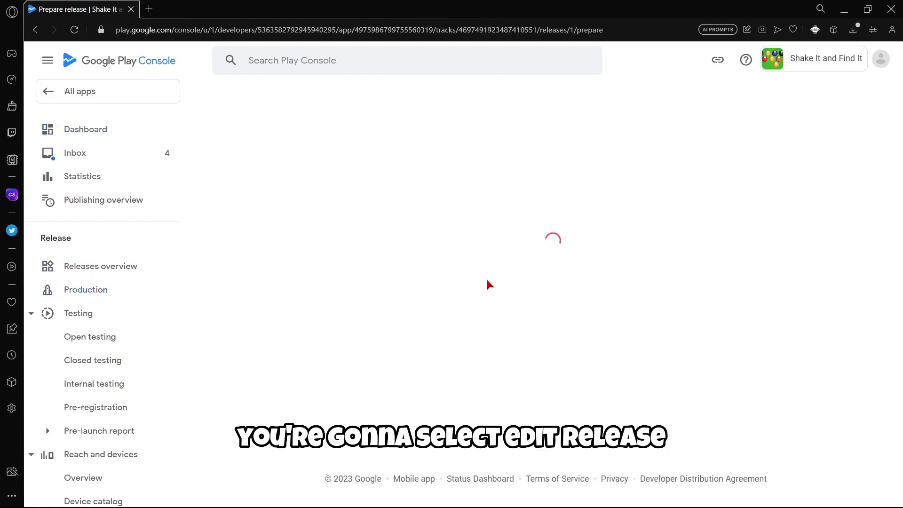
scroll(564, 278, "down", 3)
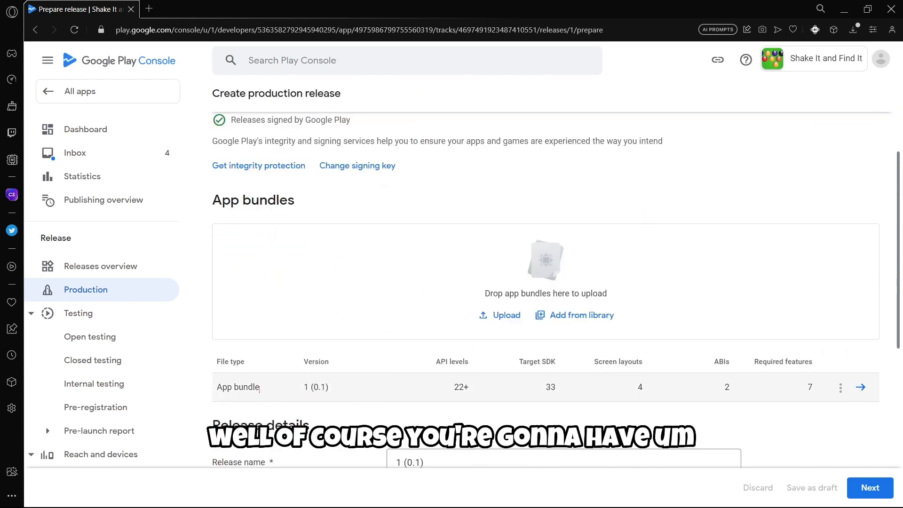
left_click_drag(259, 389, 202, 390)
left_click(309, 407)
scroll(407, 386, "down", 2)
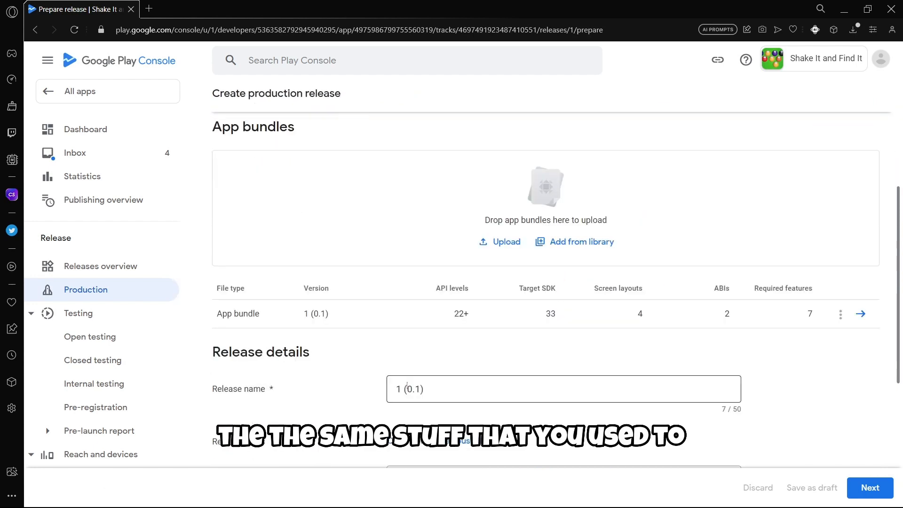
scroll(369, 243, "up", 5)
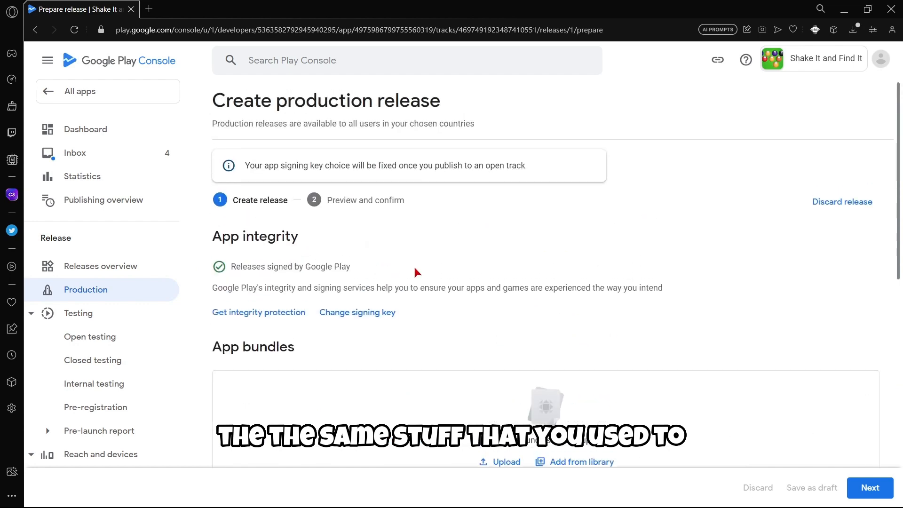
scroll(416, 272, "down", 6)
left_click(869, 487)
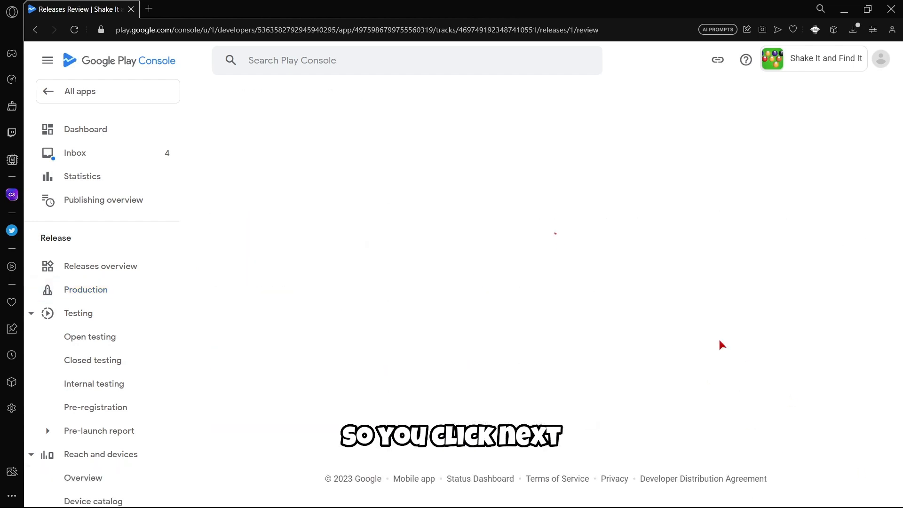
scroll(709, 323, "down", 5)
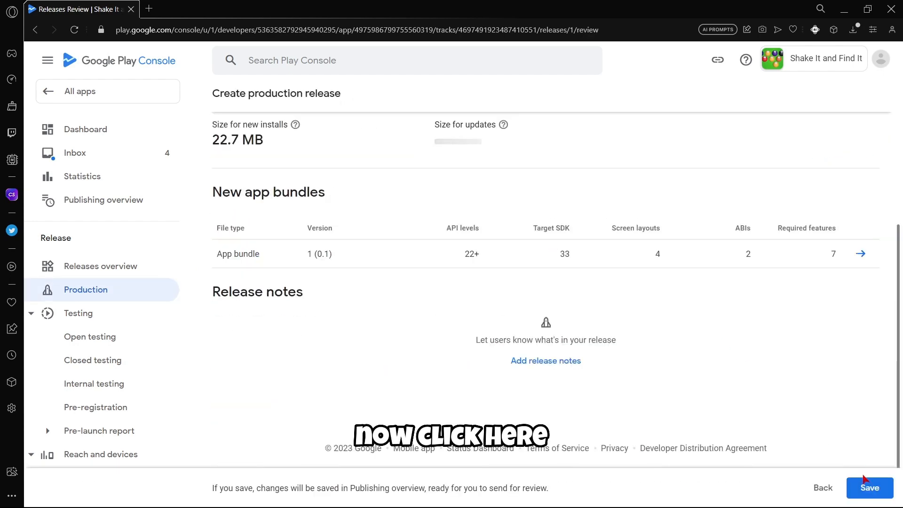
left_click(868, 484)
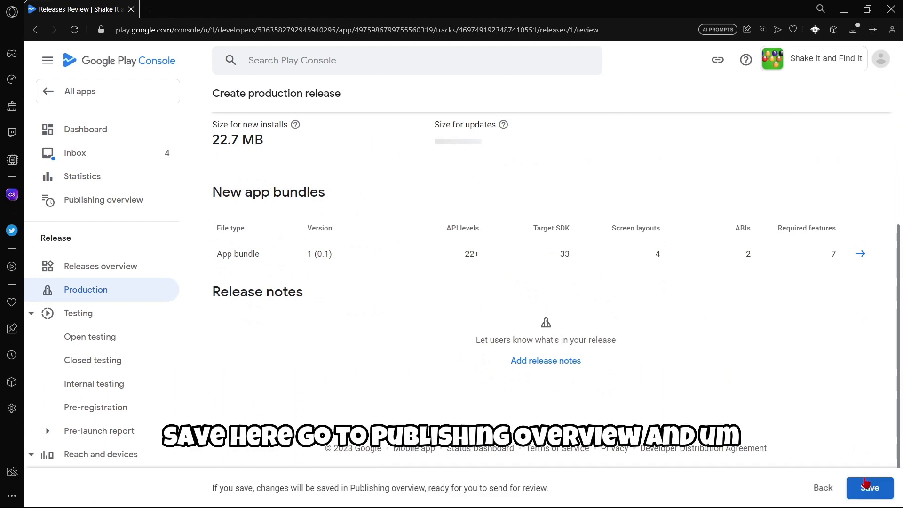
left_click(703, 296)
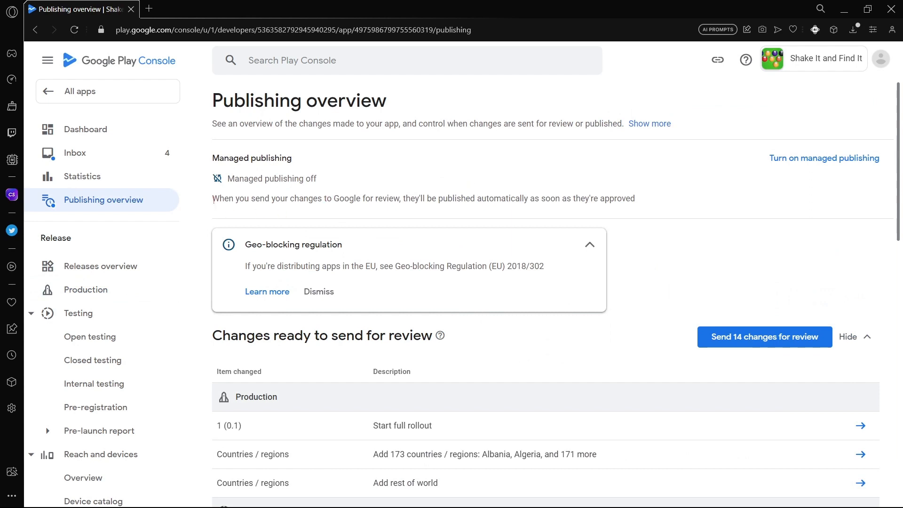
Send the 14 pending changes for review and confirm in the dialog.
left_click_drag(212, 198, 605, 196)
left_click(722, 288)
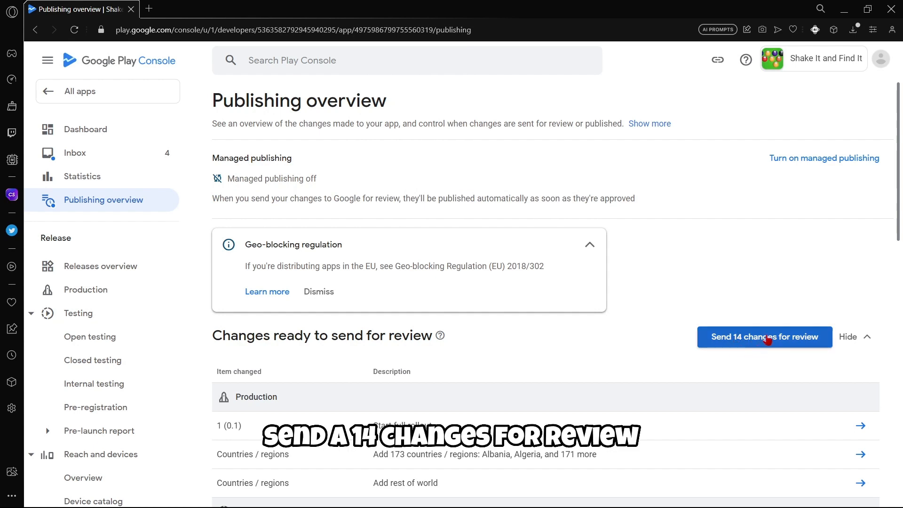
left_click(768, 338)
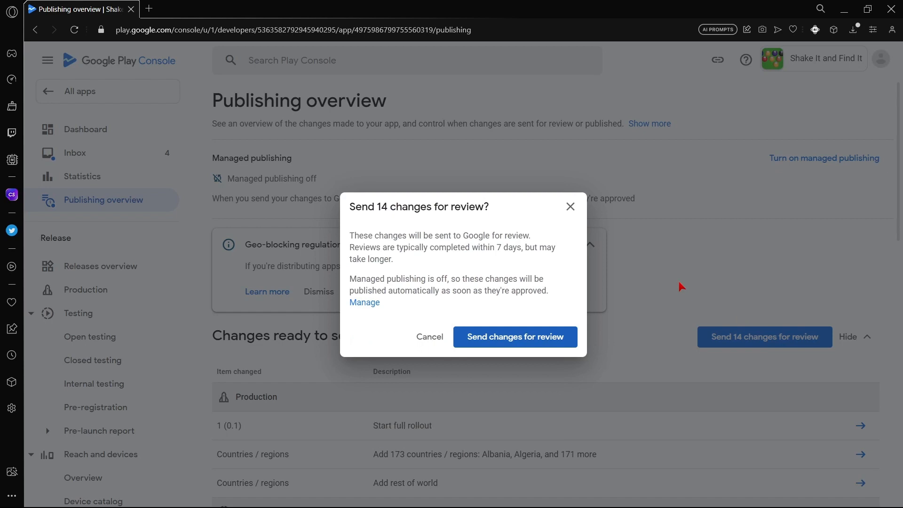
left_click_drag(349, 235, 519, 259)
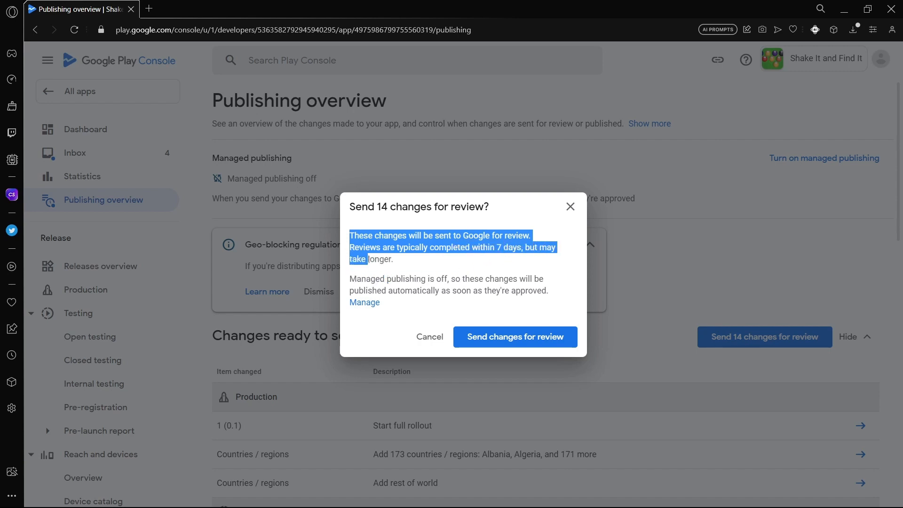
left_click(489, 276)
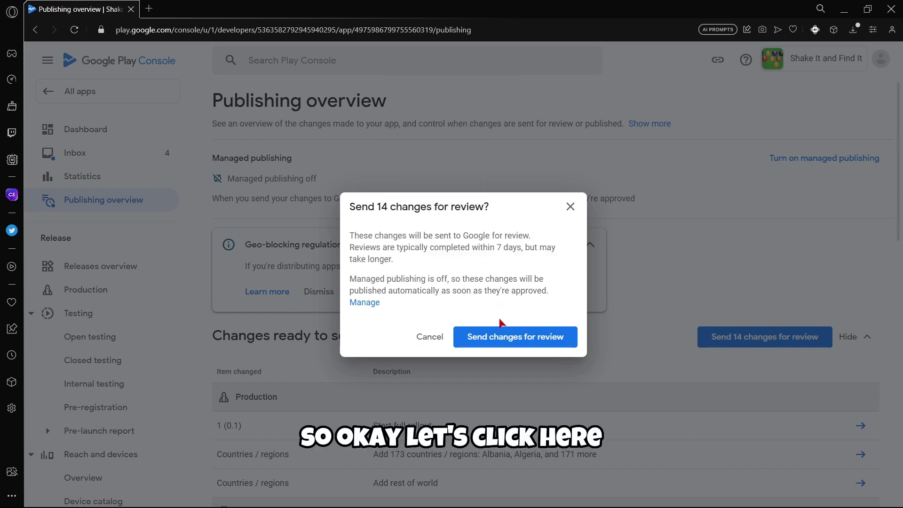
left_click(507, 335)
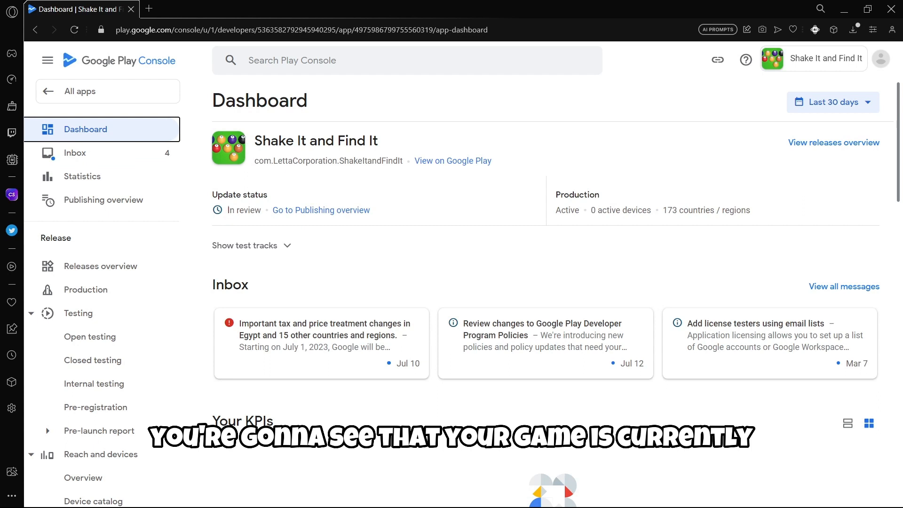
left_click_drag(227, 210, 262, 212)
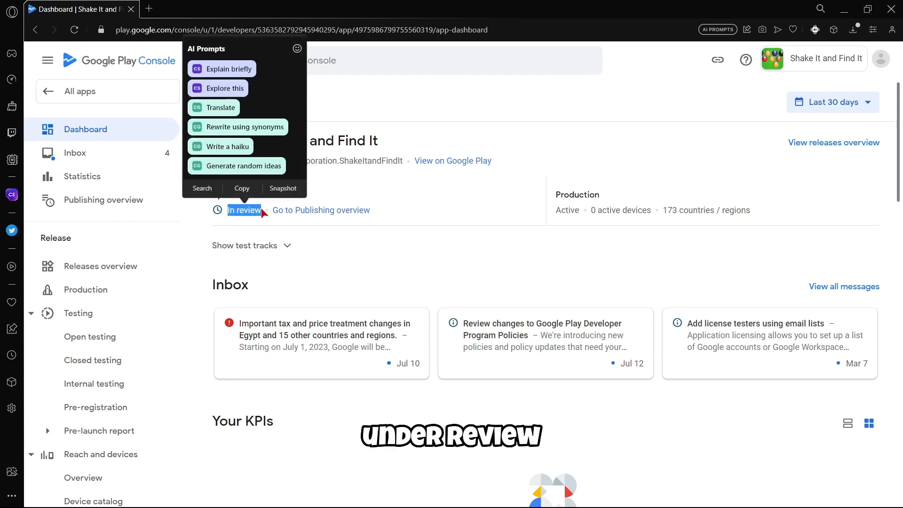
left_click(393, 303)
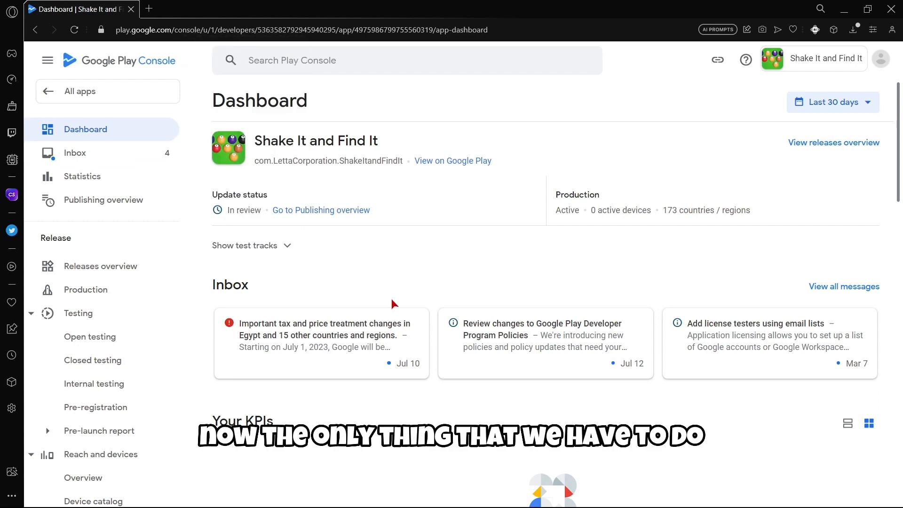